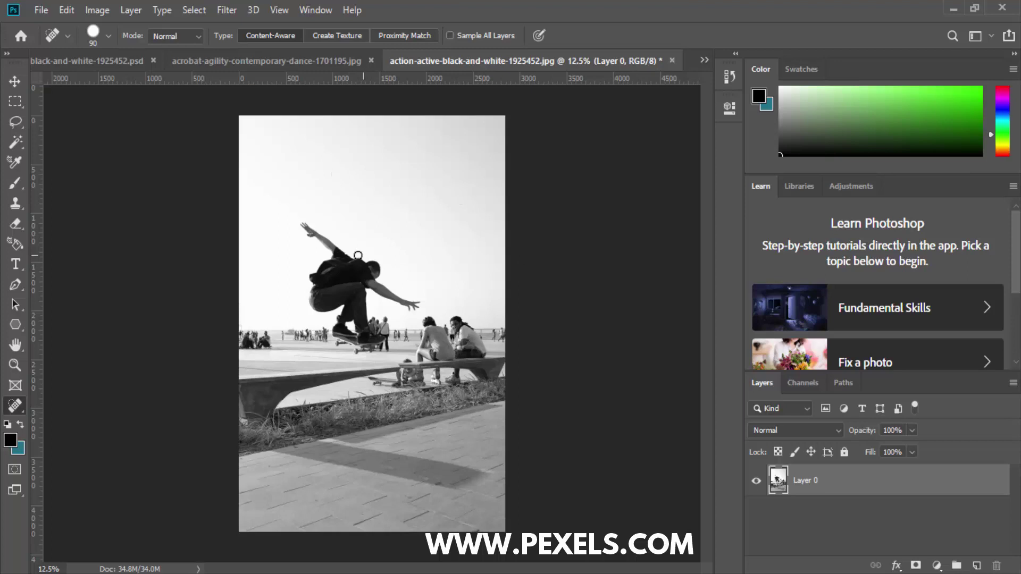
# Step: Duplicate Layer 0 twice to get three stacked copies of the skater photo
pyautogui.scroll(2, 311, 270)
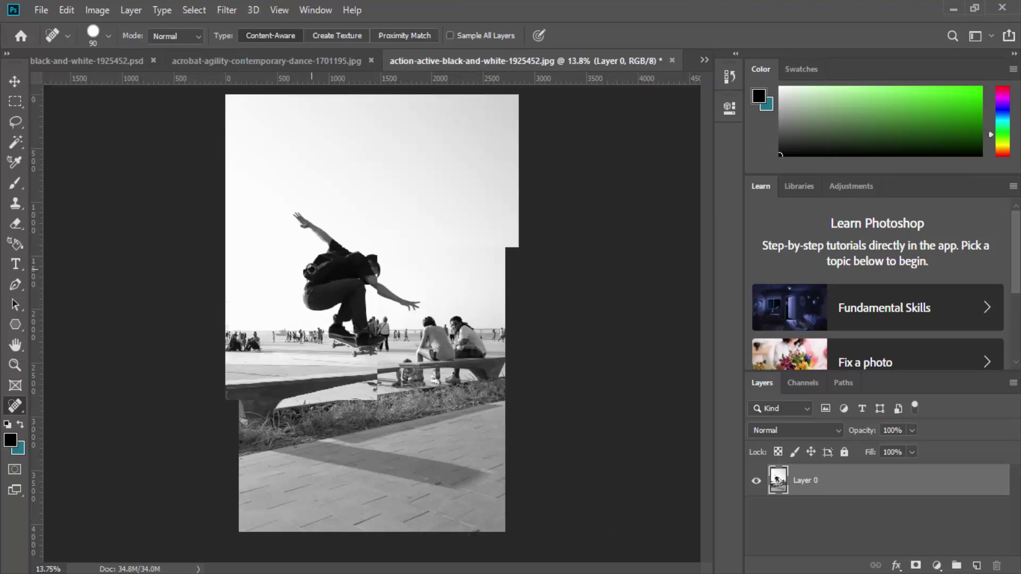
pyautogui.scroll(1, 311, 269)
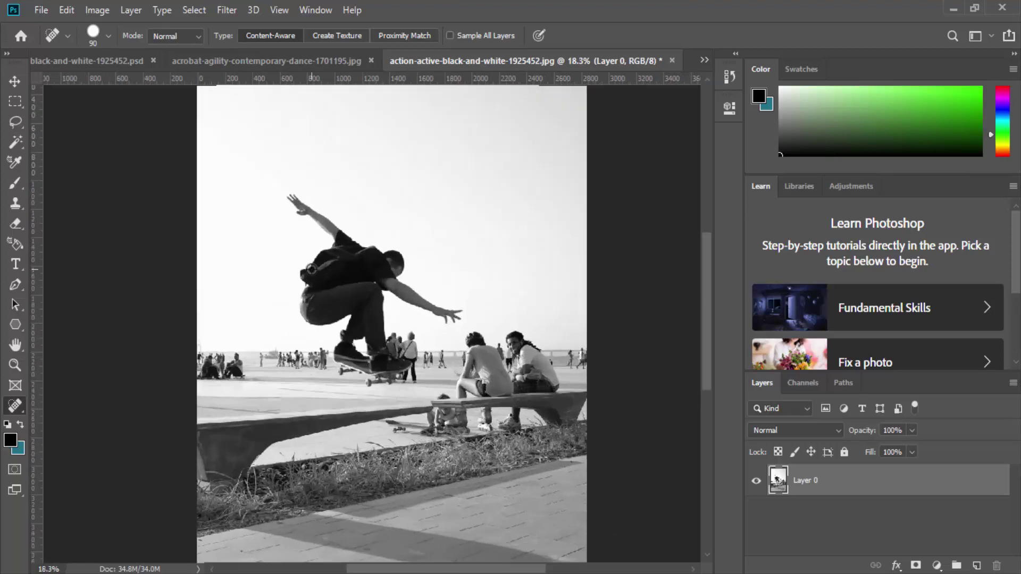
pyautogui.scroll(1, 311, 270)
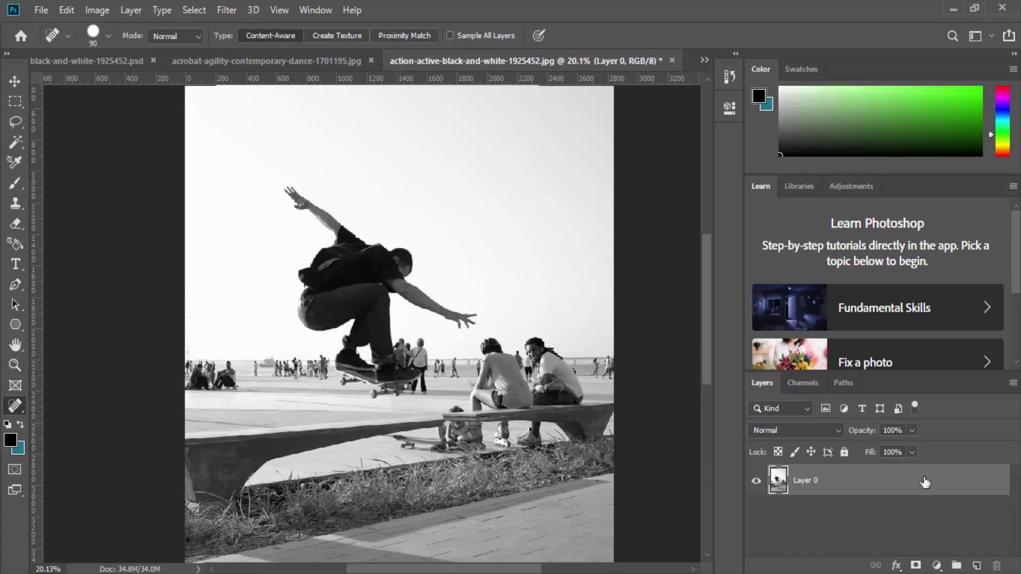
pyautogui.click(886, 515)
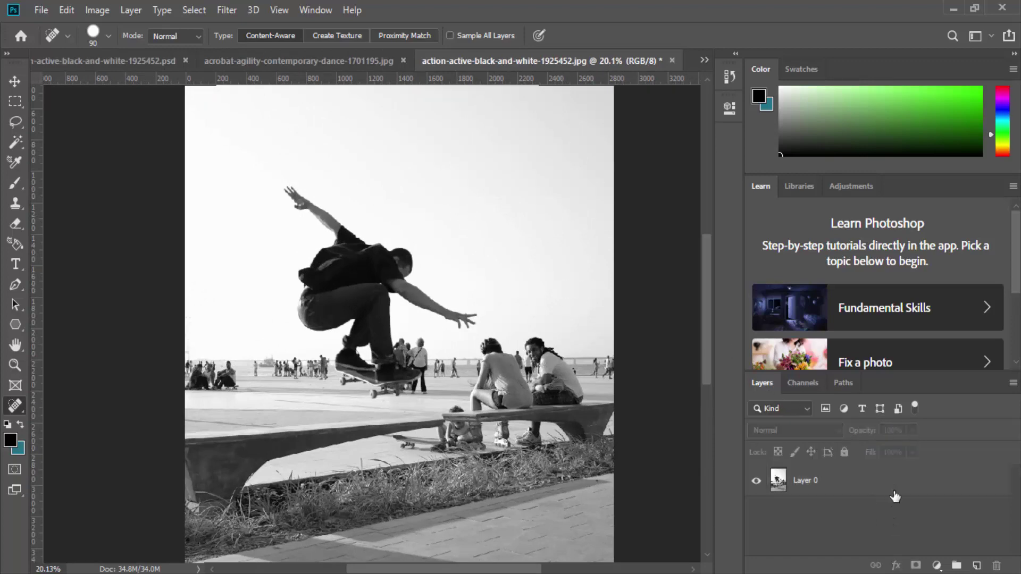
pyautogui.click(895, 496)
pyautogui.hotkey('ctrl', 'j')
pyautogui.hotkey('ctrl', 'j')
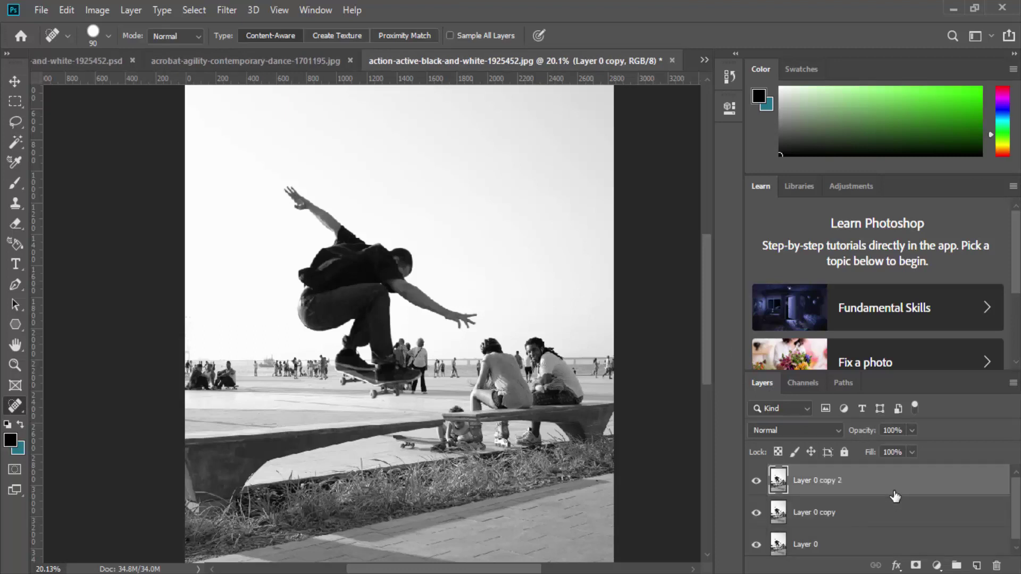
# Step: Rename the three layers from lowest to highest as ORIGINAL, BG and SKATER
pyautogui.doubleClick(804, 544)
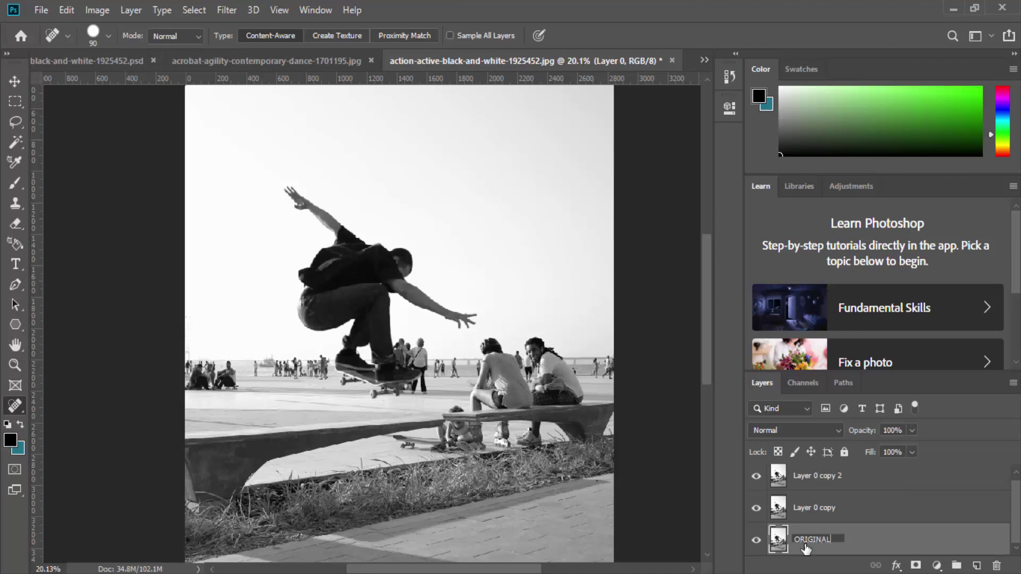
pyautogui.doubleClick(805, 507)
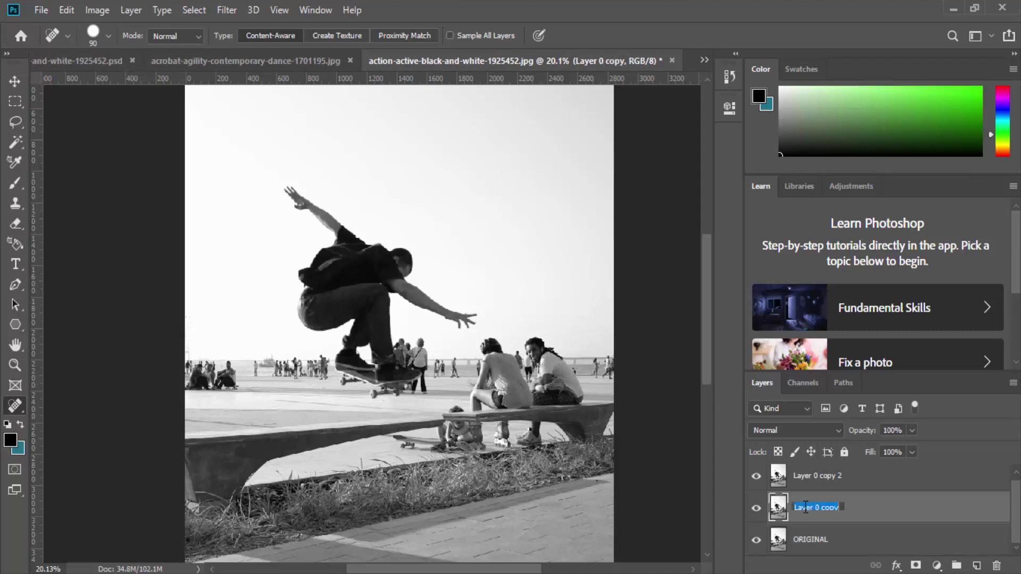
pyautogui.write('BG')
pyautogui.press('Return')
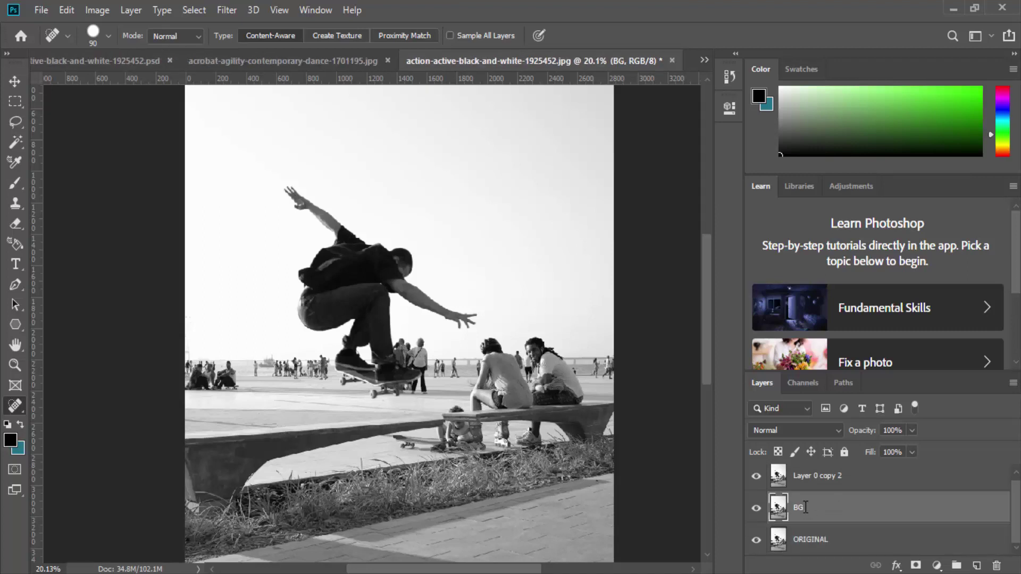
pyautogui.doubleClick(825, 476)
pyautogui.write('SKA')
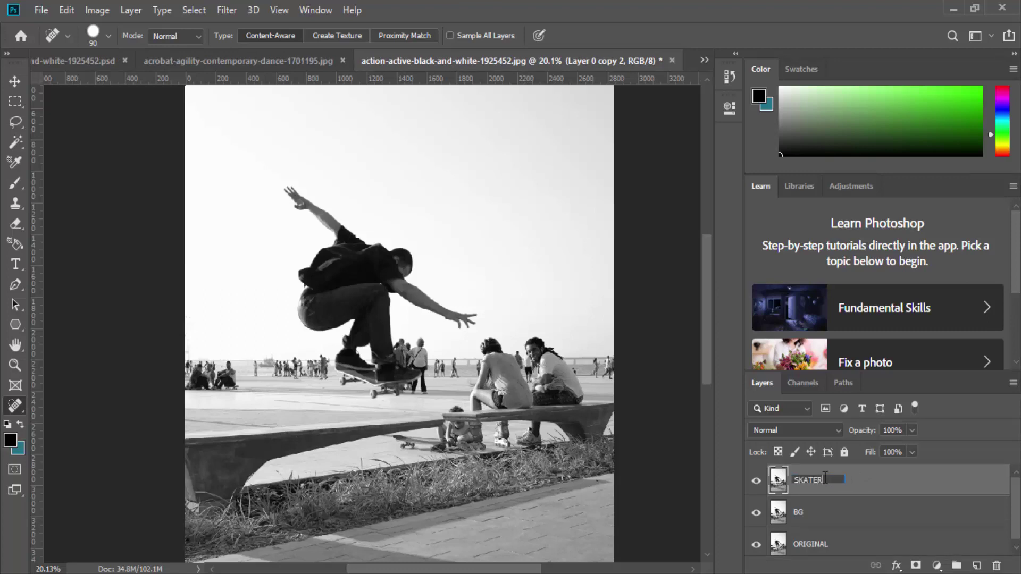
pyautogui.write('TER')
pyautogui.press('Return')
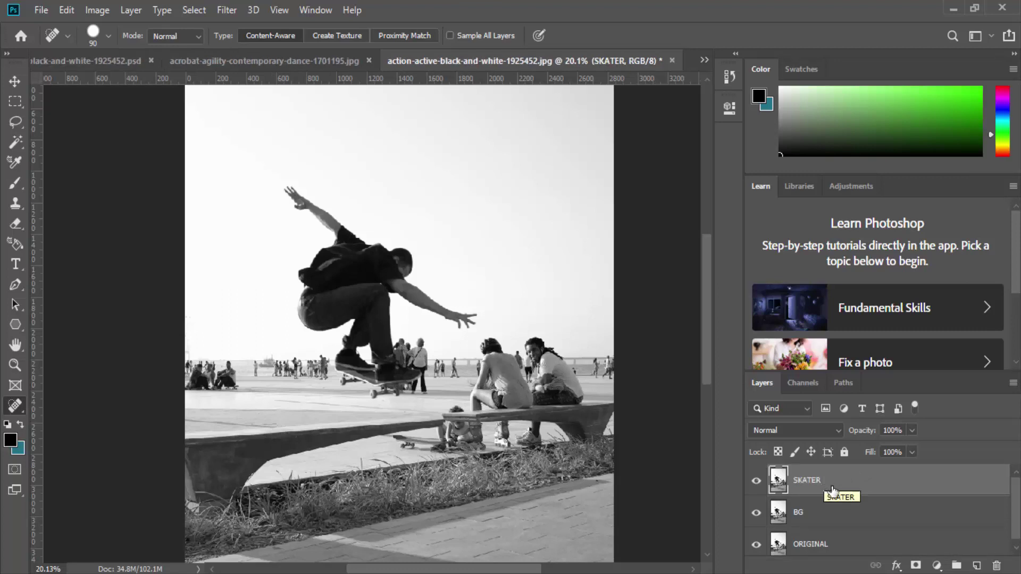
# Step: On the BG layer, outline the skater and skateboard loosely with the Lasso tool and delete the selected pixels
pyautogui.click(833, 519)
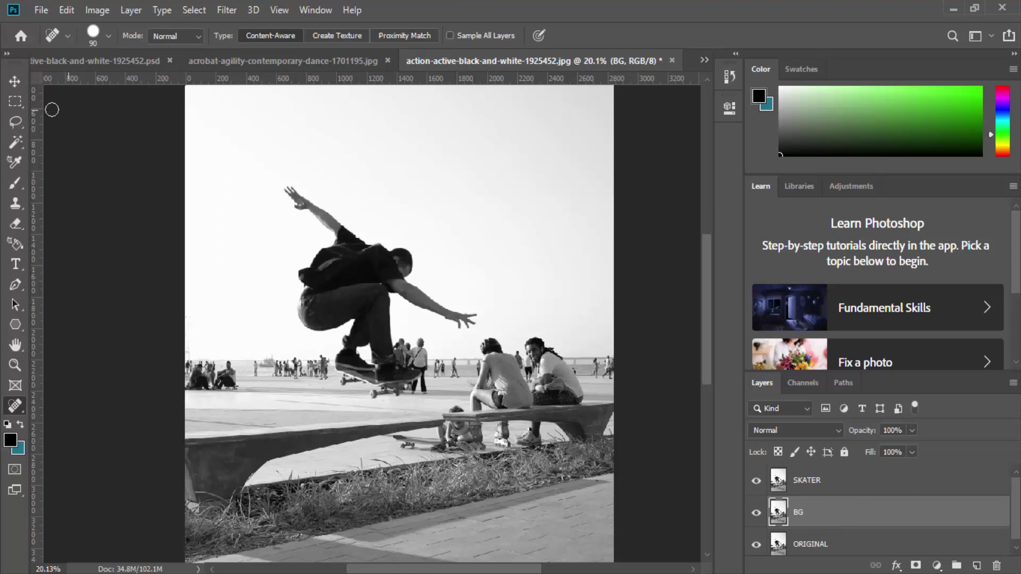
pyautogui.click(19, 122)
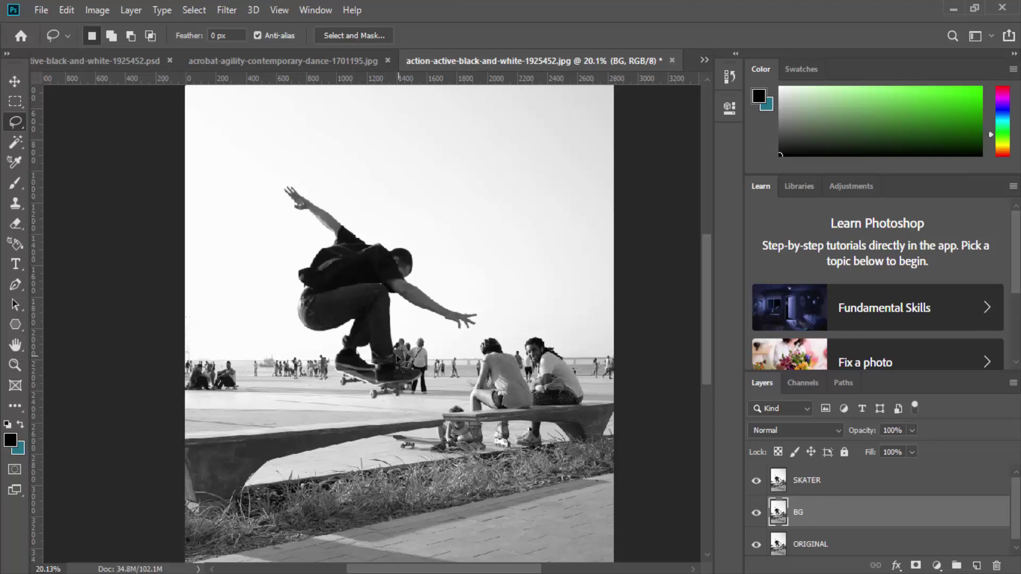
pyautogui.moveTo(392, 326)
pyautogui.mouseDown()
pyautogui.moveTo(392, 299)
pyautogui.moveTo(466, 334)
pyautogui.moveTo(479, 317)
pyautogui.moveTo(461, 309)
pyautogui.mouseUp()
pyautogui.moveTo(414, 267)
pyautogui.mouseDown()
pyautogui.moveTo(409, 242)
pyautogui.moveTo(368, 236)
pyautogui.moveTo(281, 182)
pyautogui.moveTo(287, 203)
pyautogui.moveTo(317, 226)
pyautogui.mouseUp()
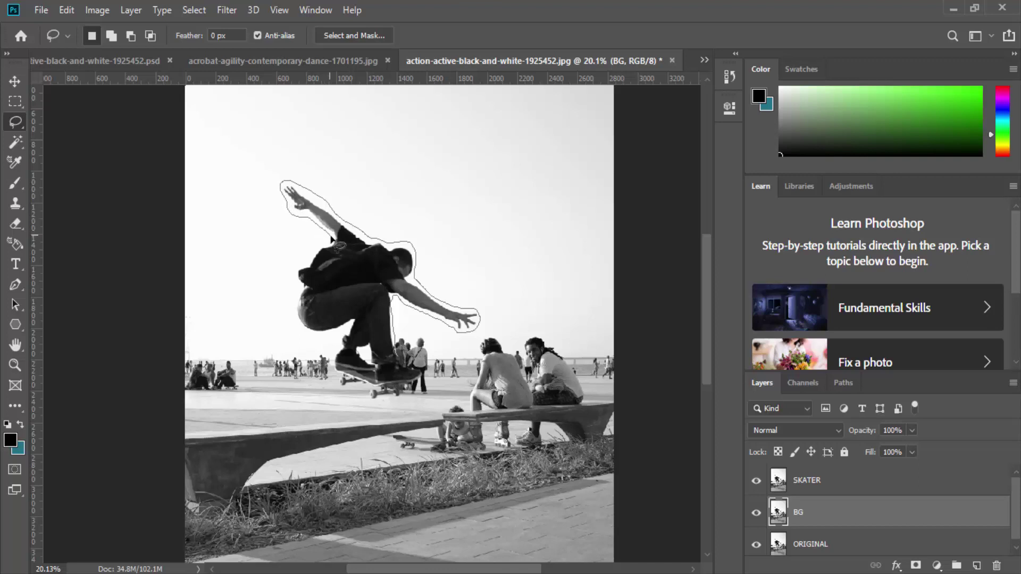
pyautogui.moveTo(310, 259)
pyautogui.mouseDown()
pyautogui.moveTo(294, 306)
pyautogui.moveTo(321, 333)
pyautogui.moveTo(347, 331)
pyautogui.moveTo(339, 341)
pyautogui.mouseUp()
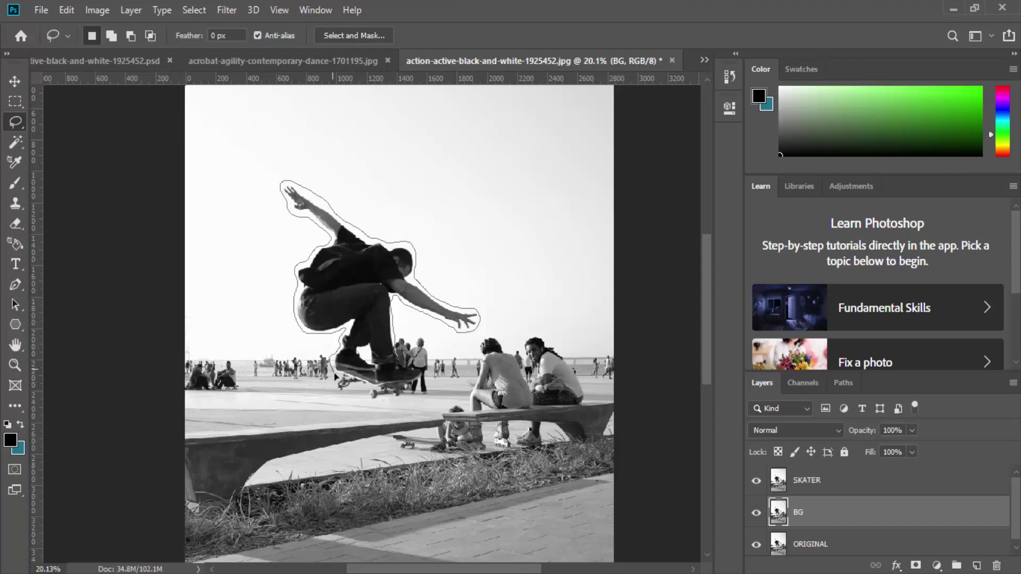
pyautogui.moveTo(340, 387)
pyautogui.mouseDown()
pyautogui.moveTo(371, 401)
pyautogui.moveTo(402, 398)
pyautogui.moveTo(424, 374)
pyautogui.moveTo(400, 361)
pyautogui.mouseUp()
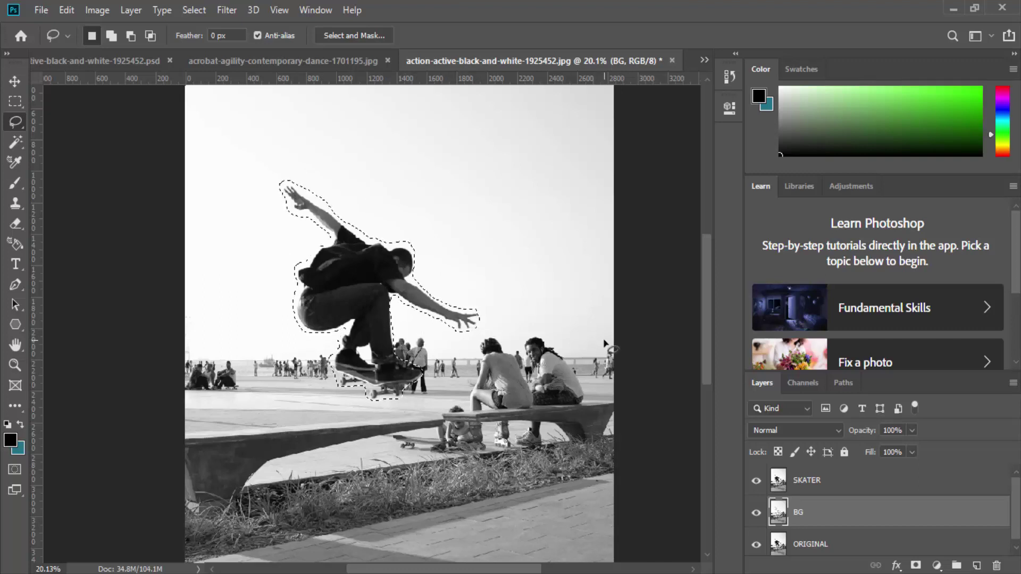
# Step: Hide the SKATER and ORIGINAL layers, fill the skater-shaped hole in BG with Content-Aware, and deselect
pyautogui.click(756, 481)
pyautogui.click(755, 545)
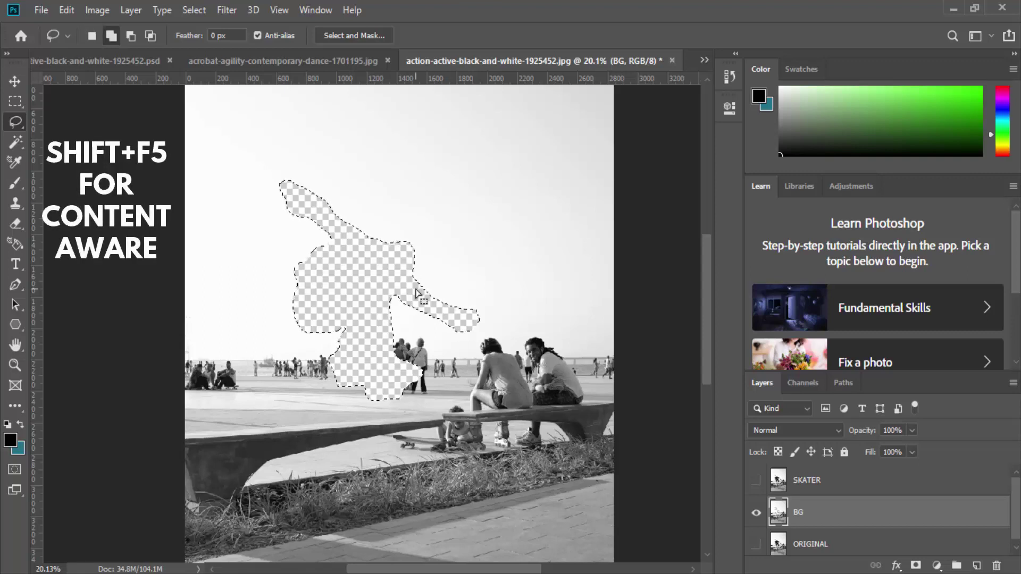
pyautogui.hotkey('shift', 'F5')
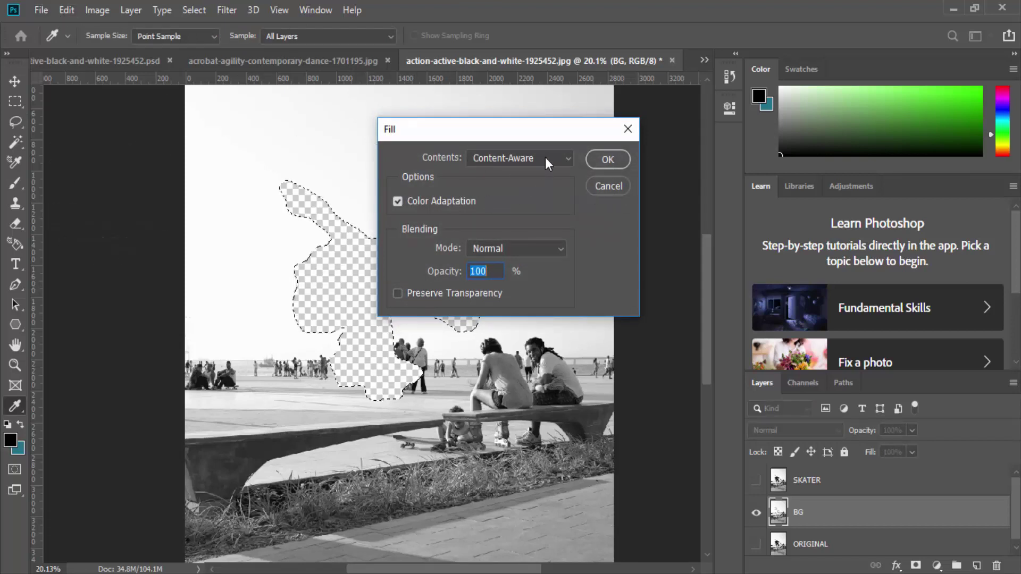
pyautogui.click(607, 160)
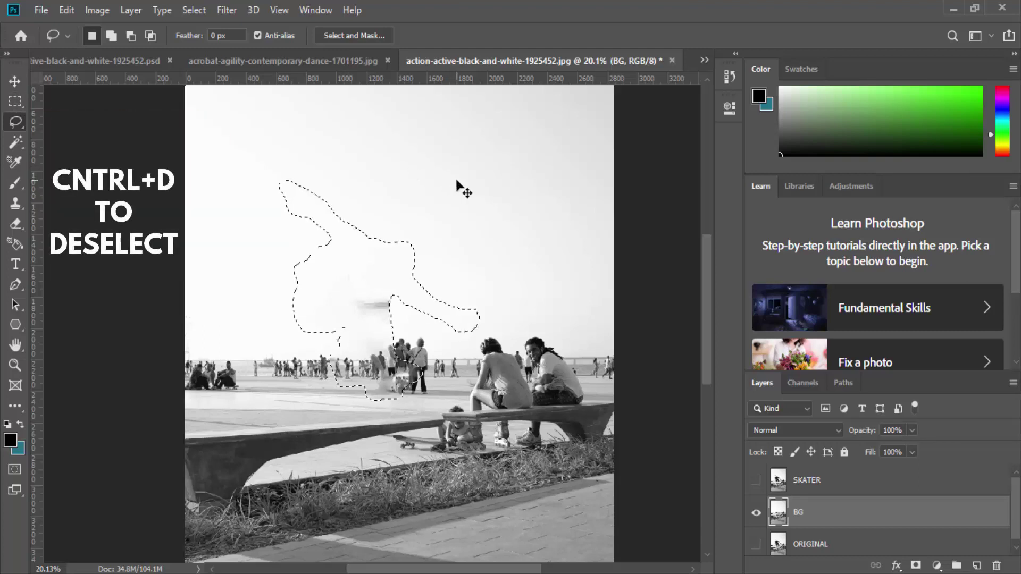
pyautogui.hotkey('ctrl', 'd')
# Step: Select the dark smudge left in the sky with a rectangular marquee and fill it using Content-Aware
pyautogui.scroll(5, 404, 349)
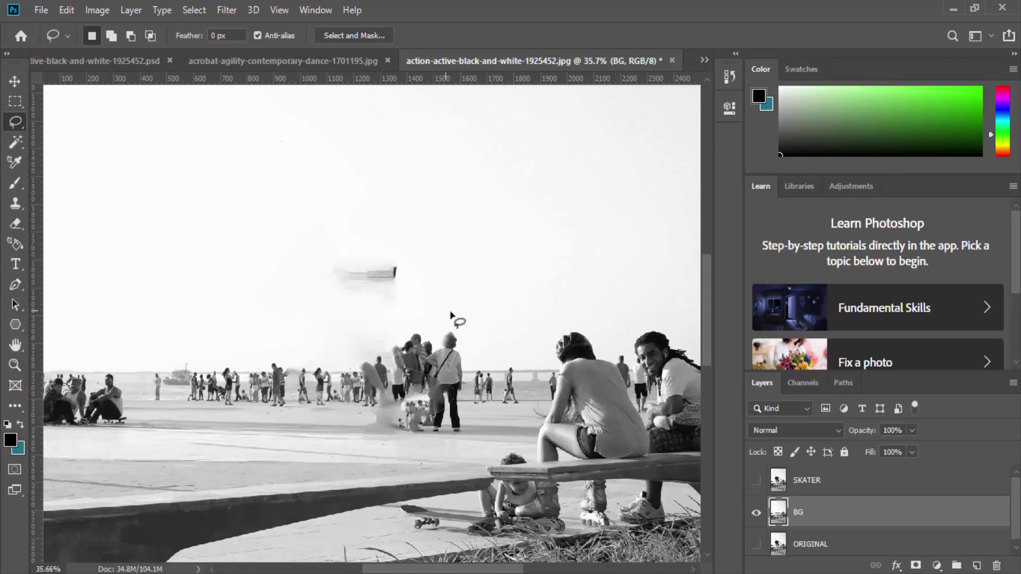
pyautogui.scroll(3, 455, 321)
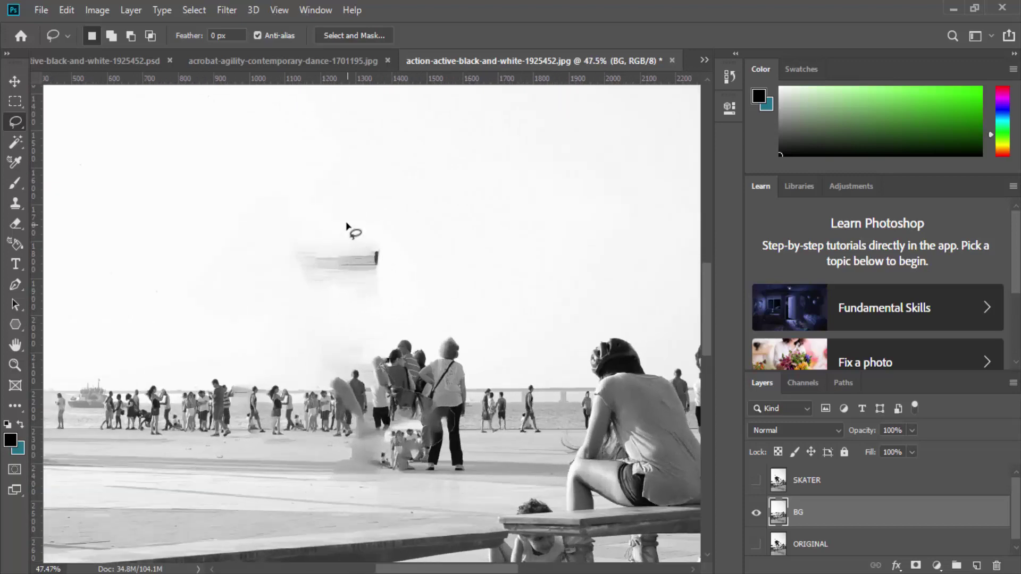
pyautogui.click(15, 101)
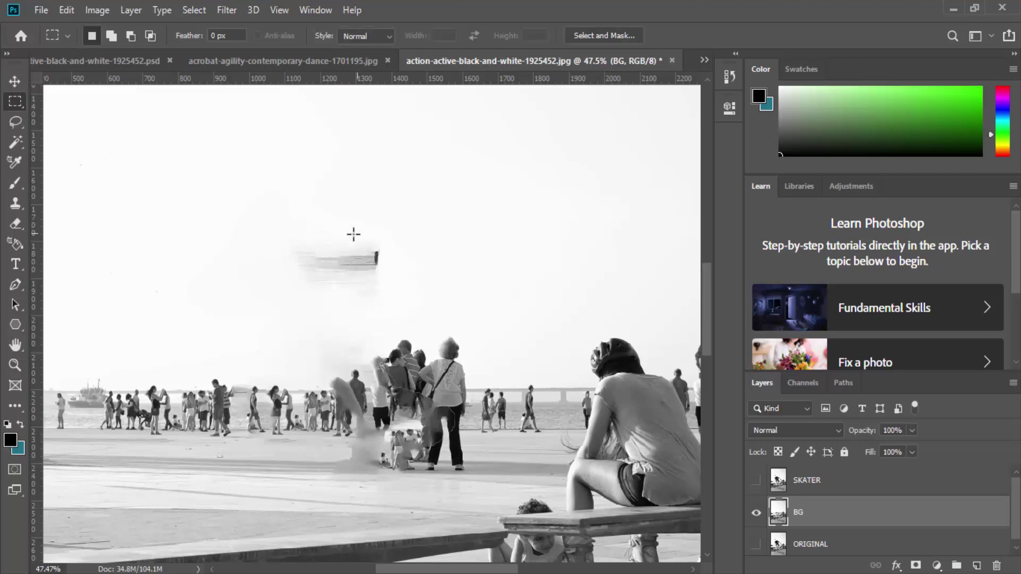
pyautogui.moveTo(260, 168); pyautogui.dragTo(398, 321)
pyautogui.press('shift')
pyautogui.hotkey('shift', 'BackSpace')
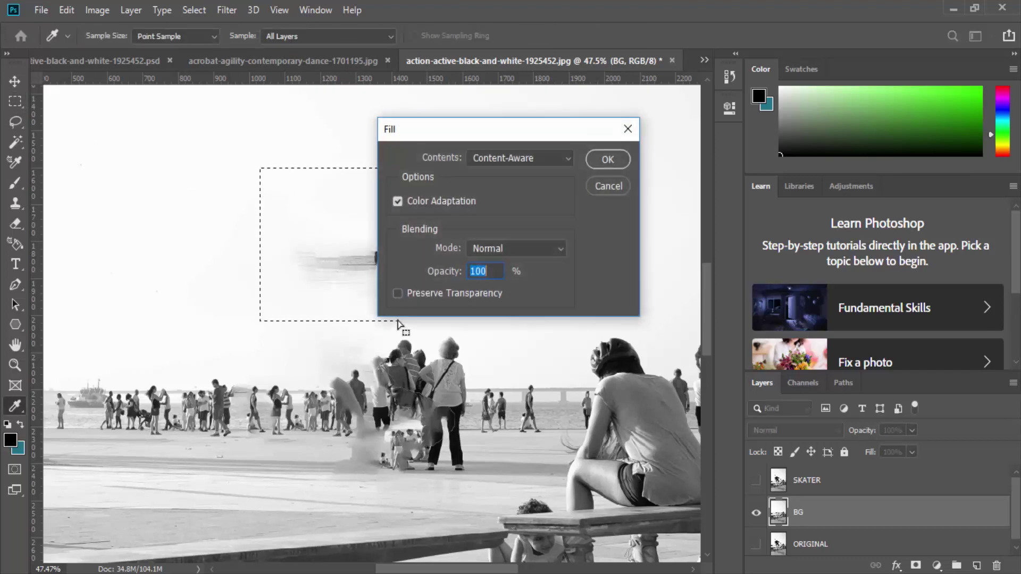
pyautogui.press('Return')
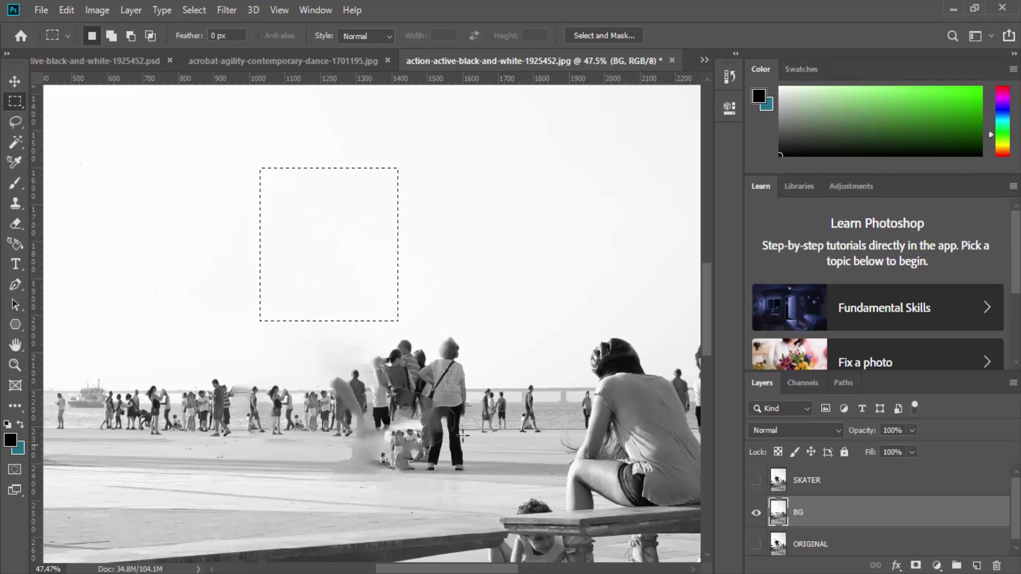
# Step: Select a wide rectangular band of sky above the crowd and apply a Content-Aware fill to it
pyautogui.scroll(-3, 199, 218)
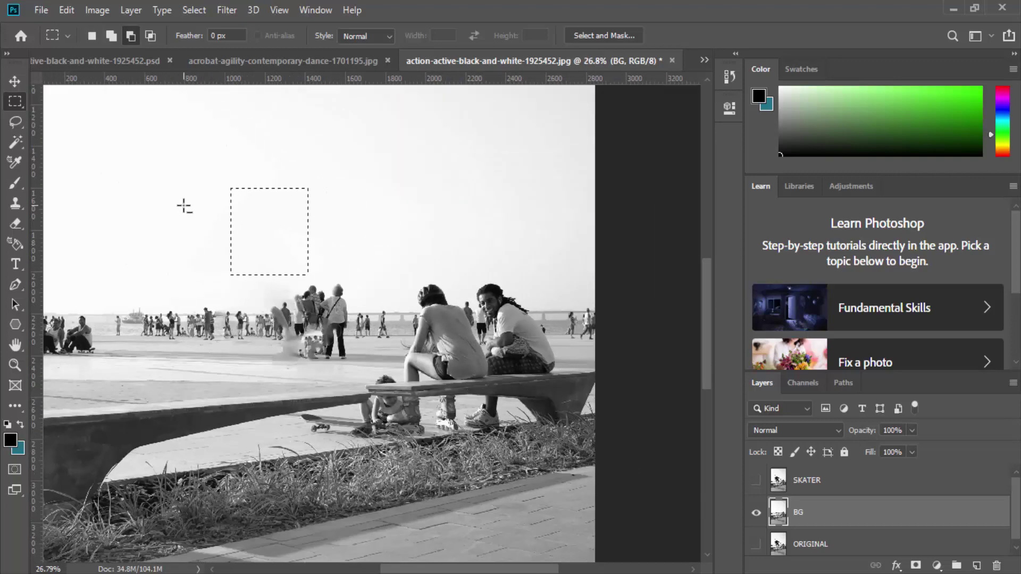
pyautogui.moveTo(99, 152); pyautogui.dragTo(528, 276)
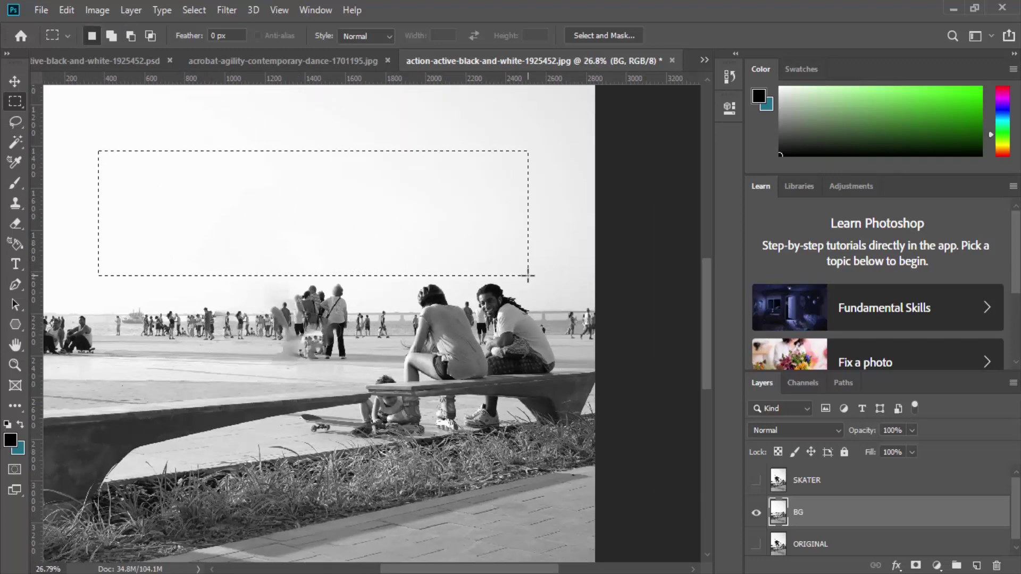
pyautogui.press('i')
pyautogui.hotkey('shift', 'BackSpace')
pyautogui.press('Return')
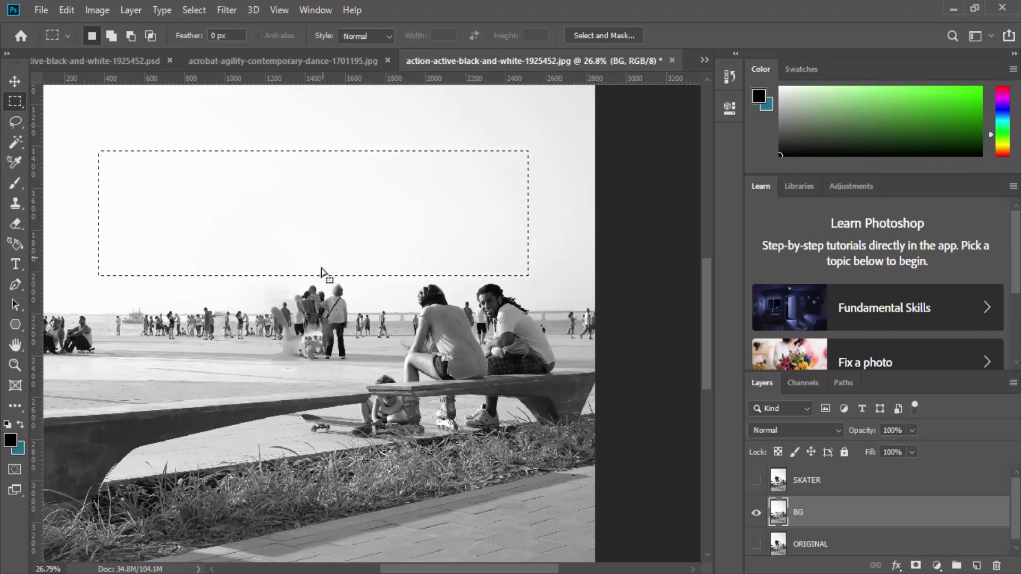
# Step: Activate the Spot Healing Brush and set its hardness to 20%
pyautogui.scroll(1, 326, 273)
pyautogui.scroll(2, 311, 274)
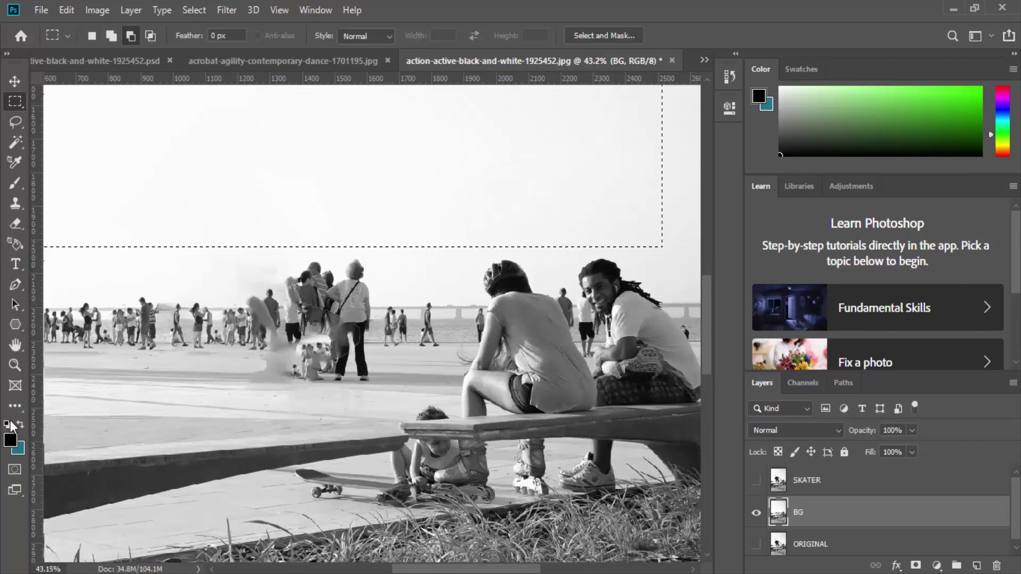
pyautogui.press('i')
pyautogui.rightClick(15, 404)
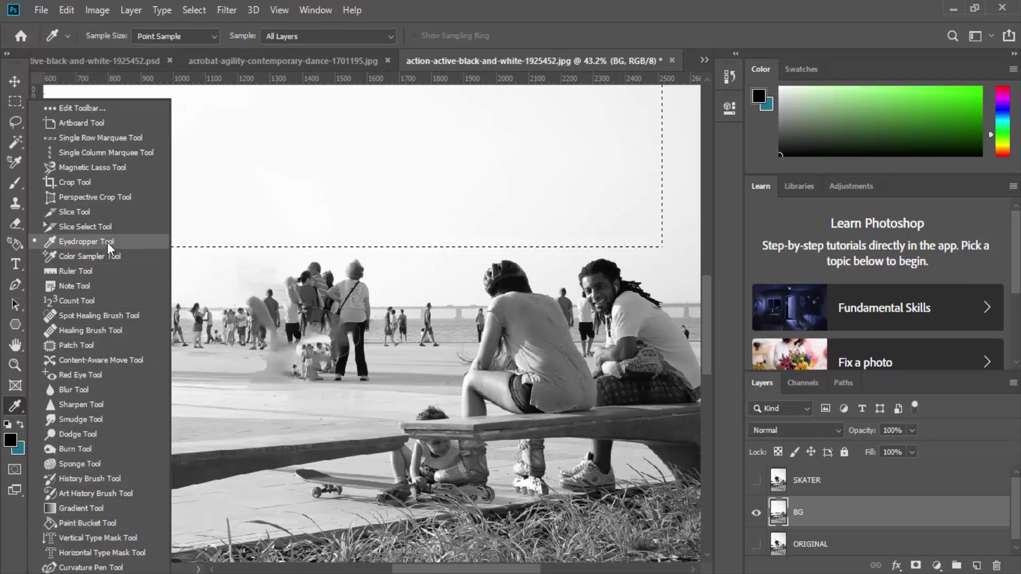
pyautogui.click(98, 316)
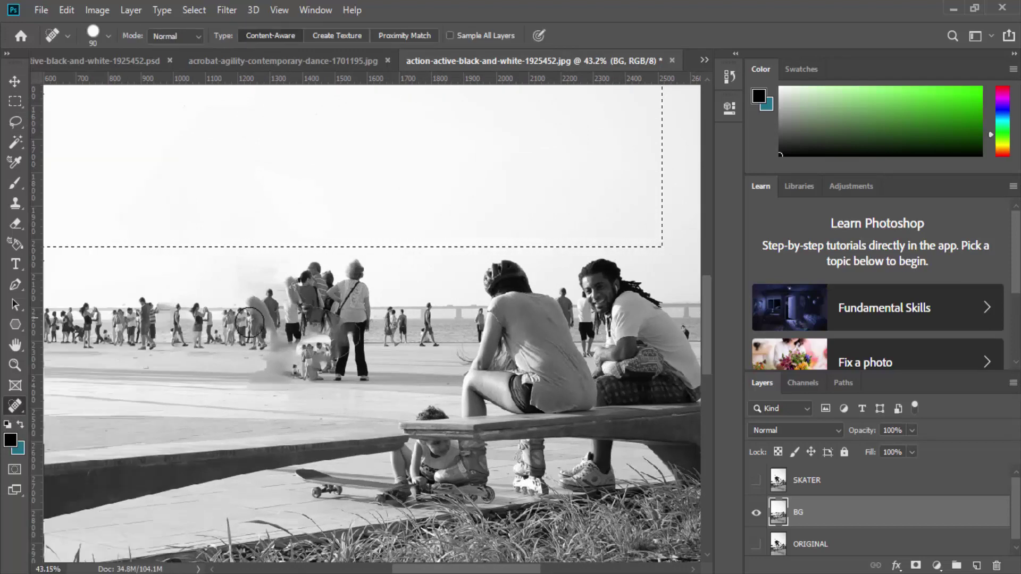
pyautogui.click(108, 36)
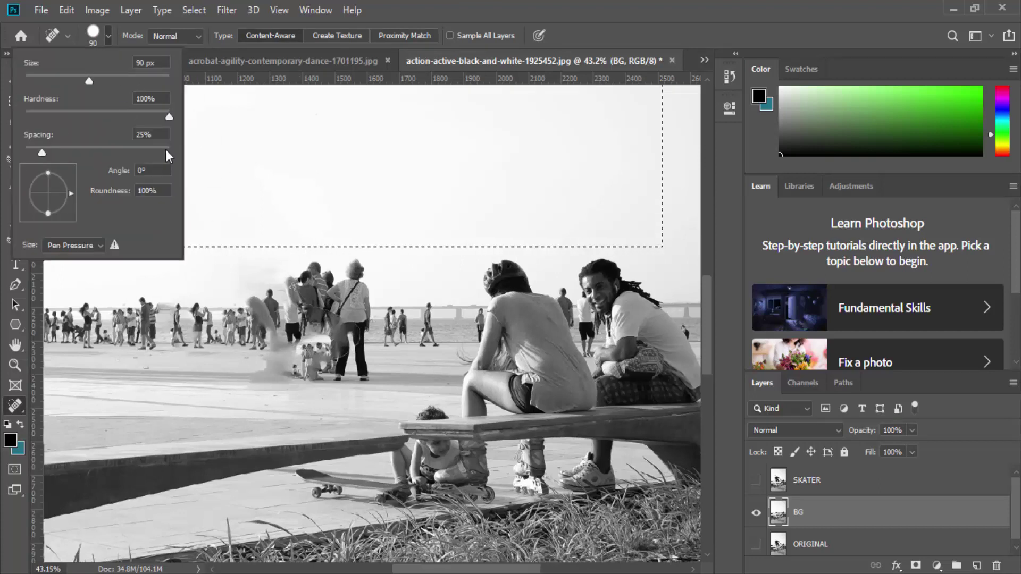
pyautogui.moveTo(167, 116); pyautogui.dragTo(158, 114)
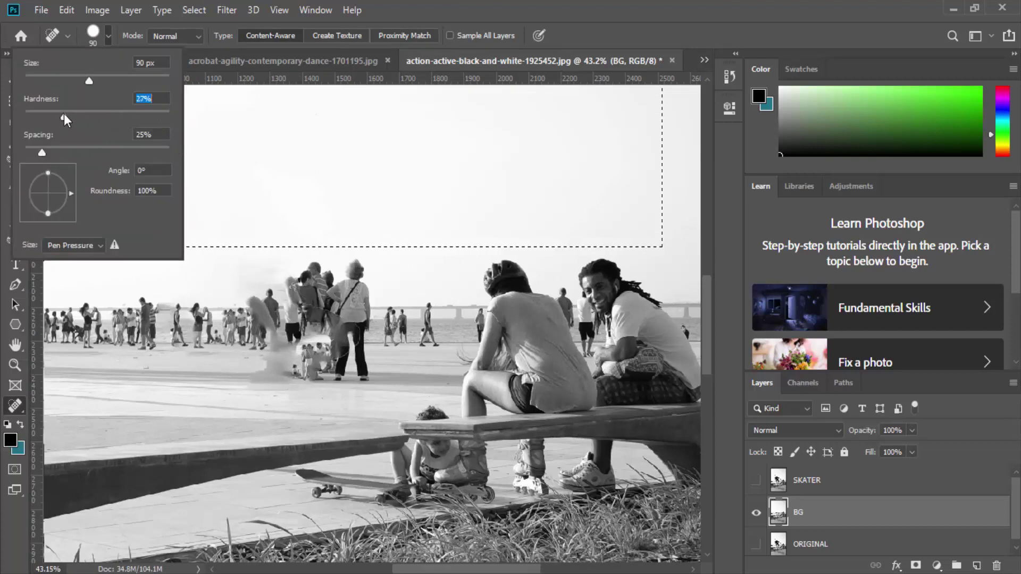
pyautogui.moveTo(64, 113); pyautogui.dragTo(53, 116)
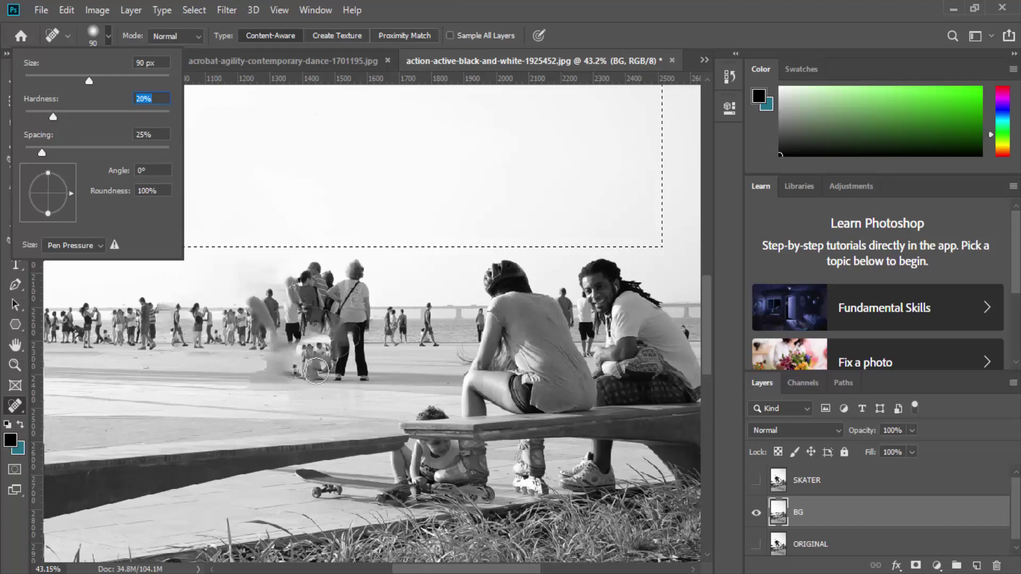
# Step: Deselect and try to heal away the drum and the standing figures in the middle of the crowd with the Spot Healing Brush
pyautogui.click(316, 370)
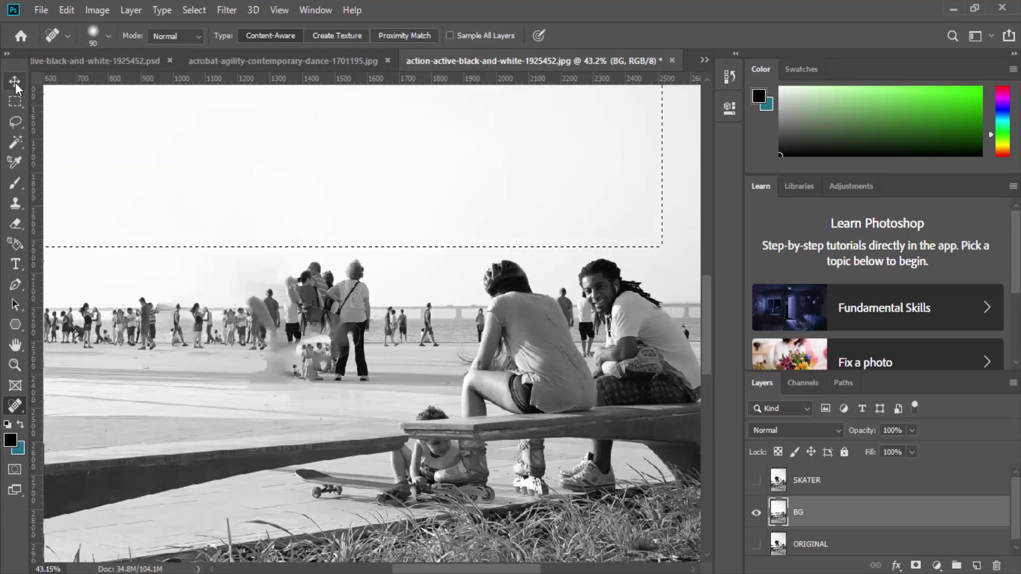
pyautogui.hotkey('ctrl', 'd')
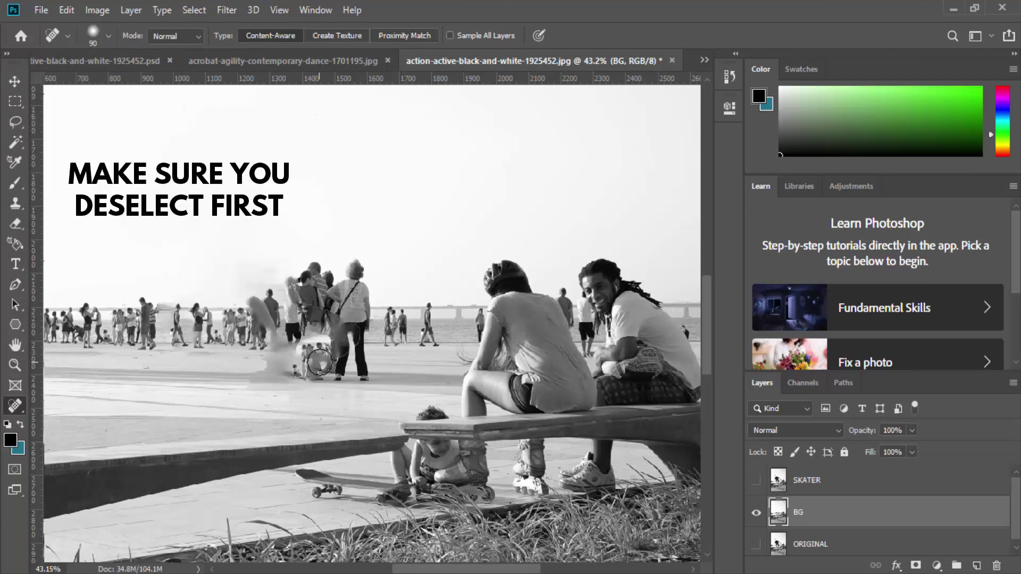
pyautogui.click(319, 363)
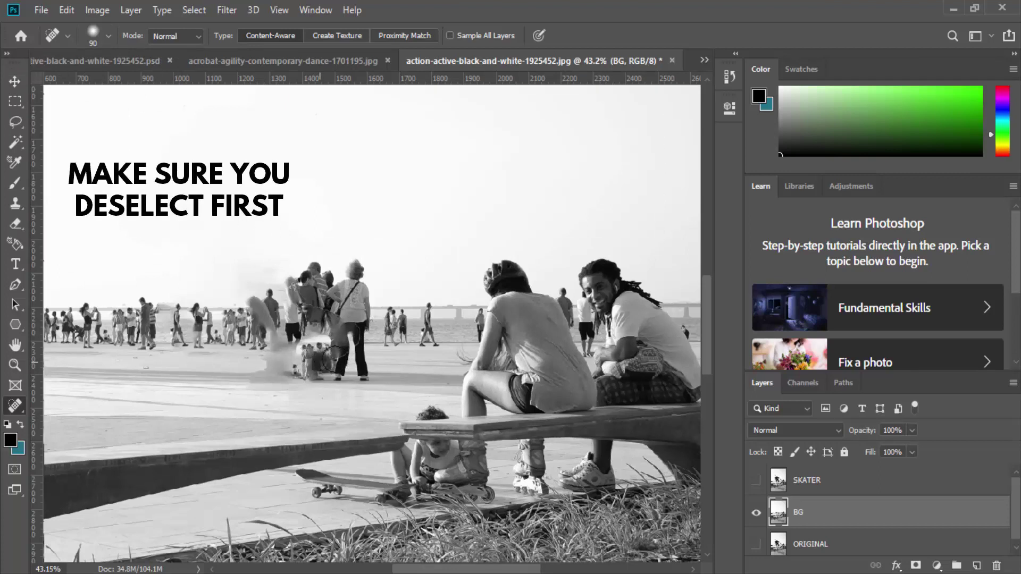
pyautogui.click(357, 340)
pyautogui.click(348, 331)
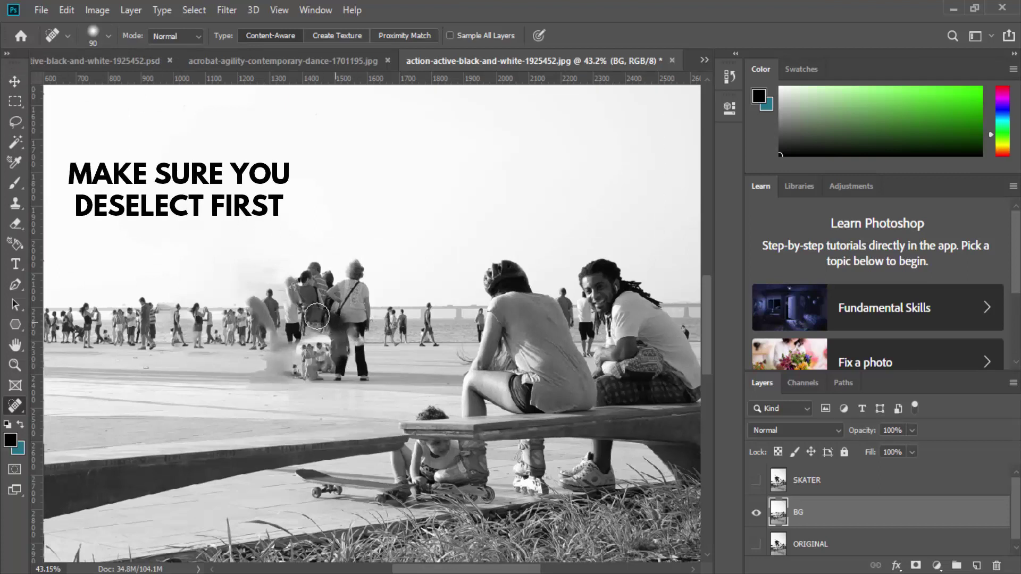
pyautogui.click(314, 315)
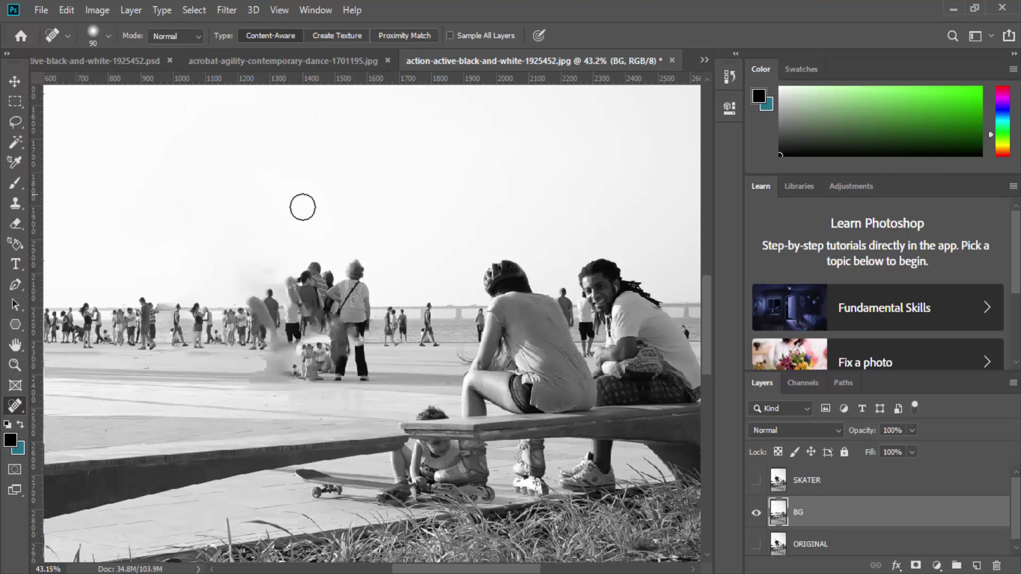
# Step: Marquee-select the standing figures and drum and fill them using Content-Aware, then treat the leftover smudge beside them the same way
pyautogui.click(14, 101)
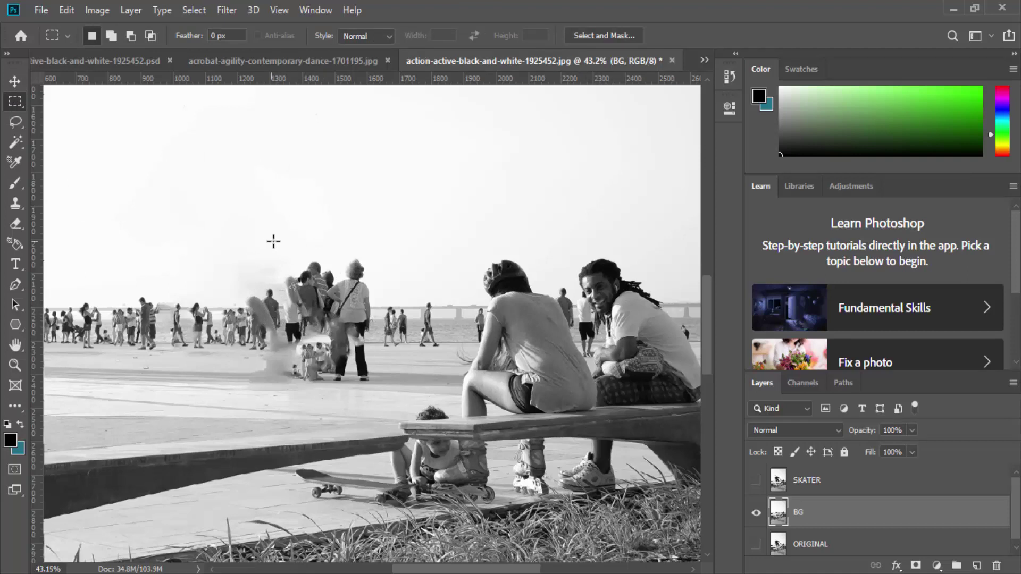
pyautogui.moveTo(273, 241); pyautogui.dragTo(378, 394)
pyautogui.hotkey('shift', 'F5')
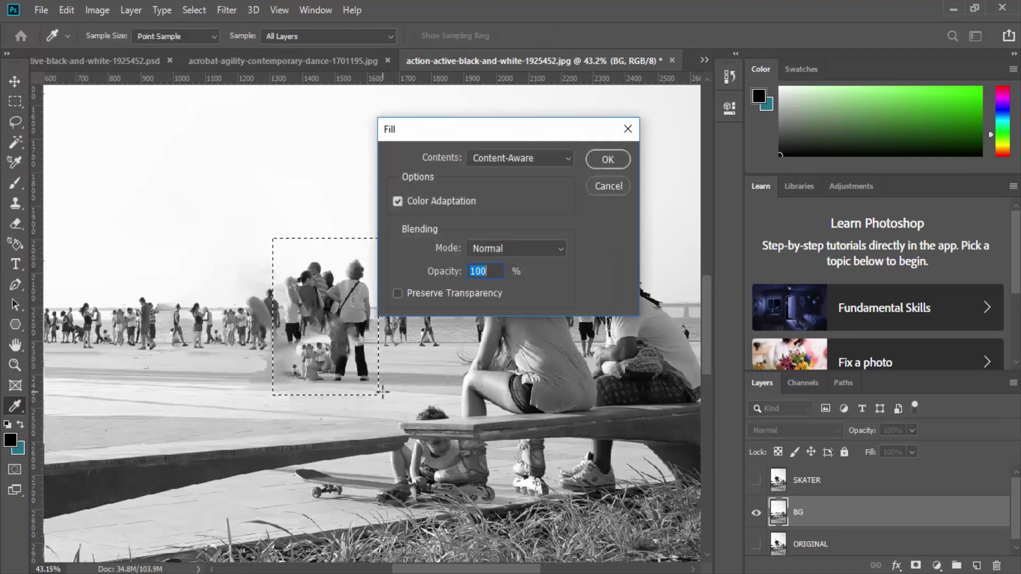
pyautogui.press('Return')
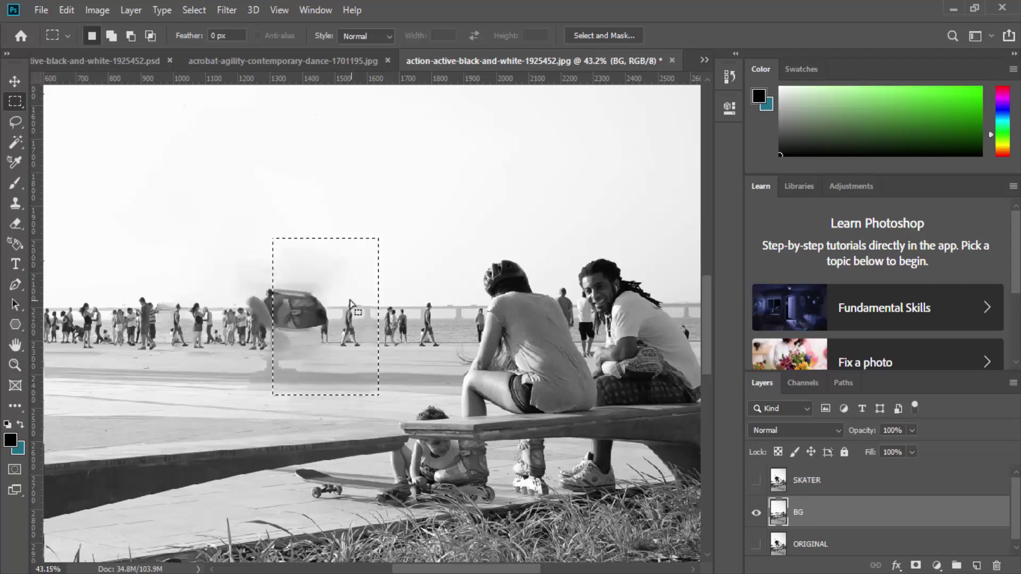
pyautogui.moveTo(204, 227); pyautogui.dragTo(282, 295)
# Step: Heal the grey smudges in the sky above the crowd using the Spot Healing Brush at 90 px
pyautogui.rightClick(15, 407)
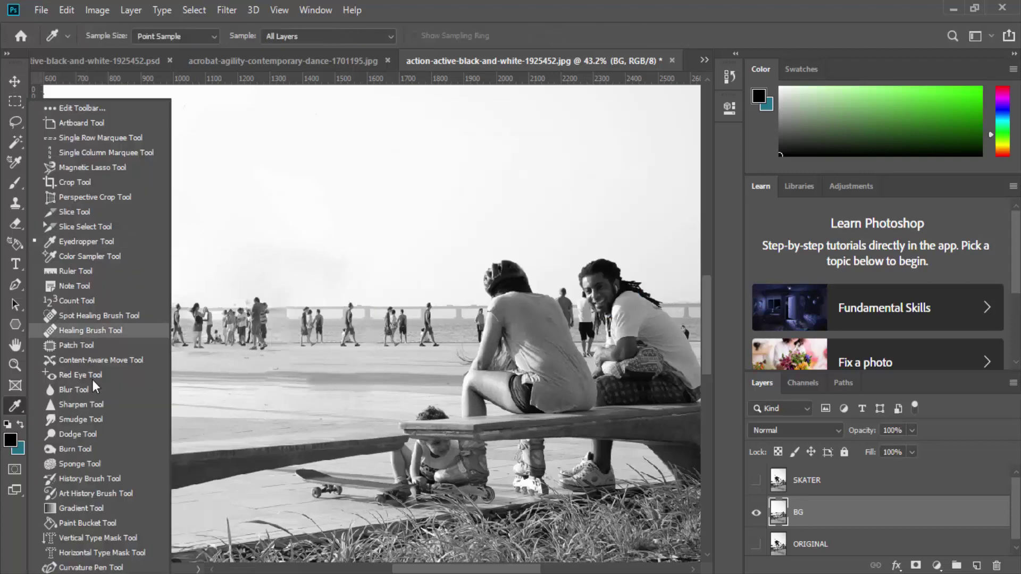
pyautogui.click(106, 265)
pyautogui.scroll(5, 239, 285)
pyautogui.moveTo(262, 102); pyautogui.dragTo(571, 223)
pyautogui.click(108, 35)
pyautogui.moveTo(484, 159); pyautogui.dragTo(221, 285)
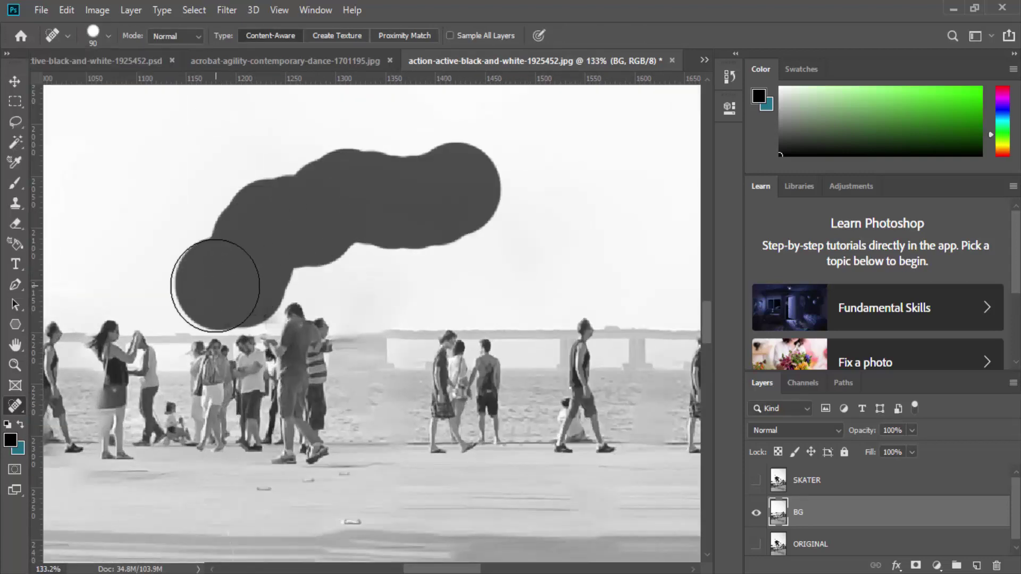
# Step: Reduce the healing brush to 25 px and retouch the smeared patches along the horizon and bridge between the people
pyautogui.scroll(3, 240, 282)
pyautogui.press('[')
pyautogui.press('[')
pyautogui.press('[')
pyautogui.press('[')
pyautogui.press('[')
pyautogui.press('[')
pyautogui.moveTo(239, 337); pyautogui.dragTo(285, 349)
pyautogui.scroll(-3, 499, 282)
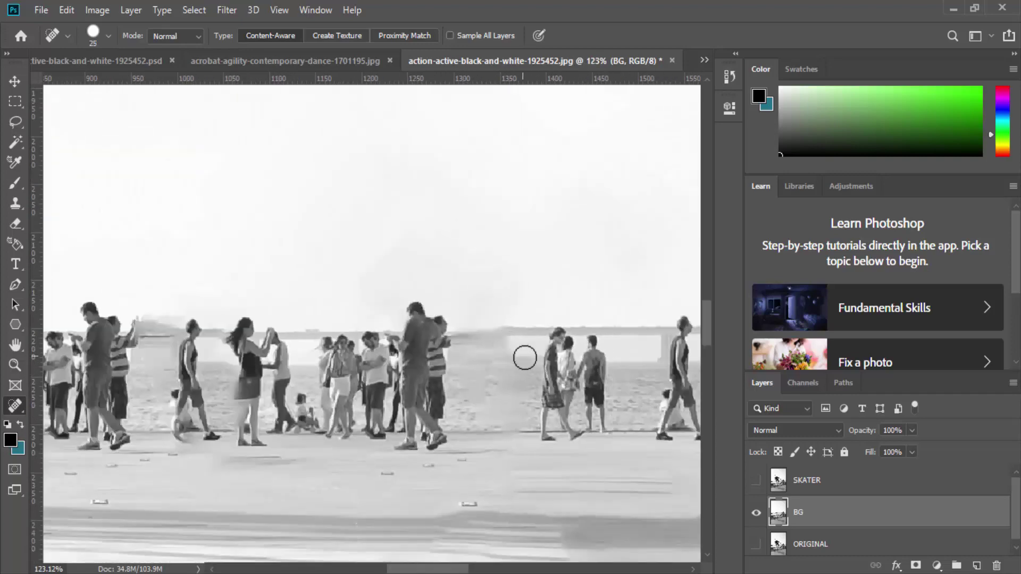
pyautogui.moveTo(524, 358); pyautogui.dragTo(532, 341)
pyautogui.moveTo(612, 353)
pyautogui.mouseDown()
pyautogui.moveTo(662, 343)
pyautogui.moveTo(622, 372)
pyautogui.mouseUp()
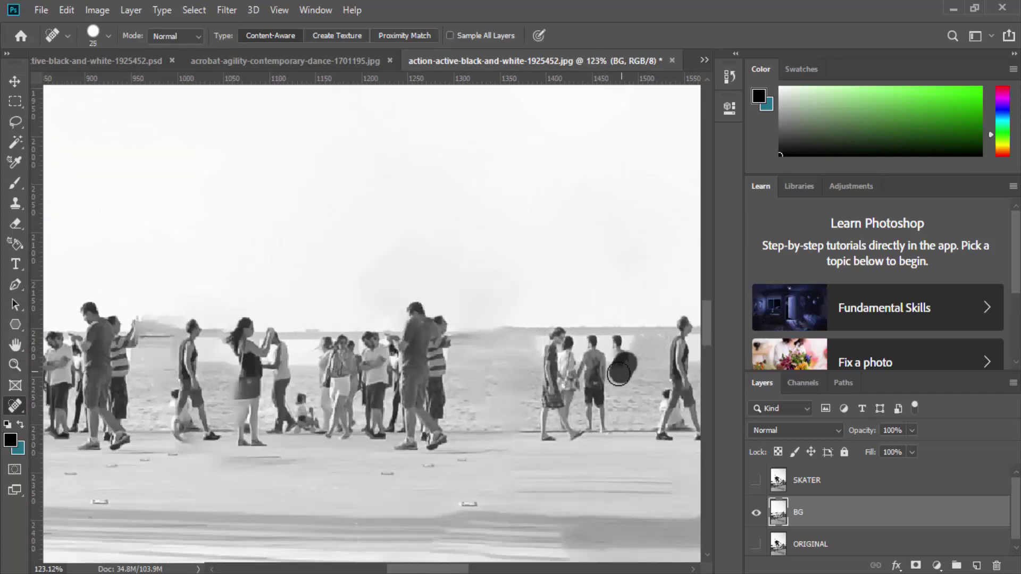
# Step: Hide the BG layer, show the SKATER layer and make SKATER the active layer
pyautogui.scroll(-5, 575, 345)
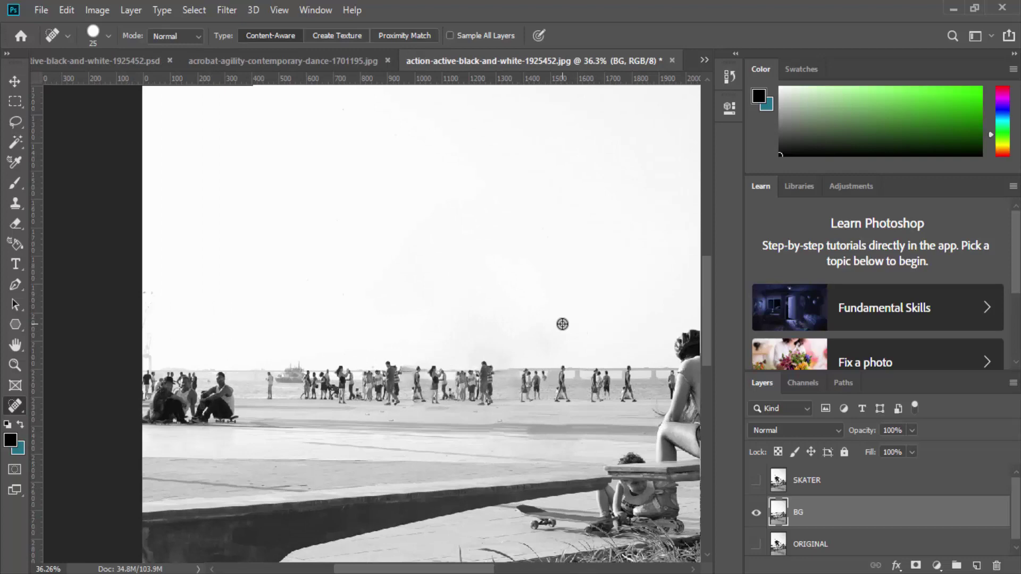
pyautogui.scroll(-3, 513, 245)
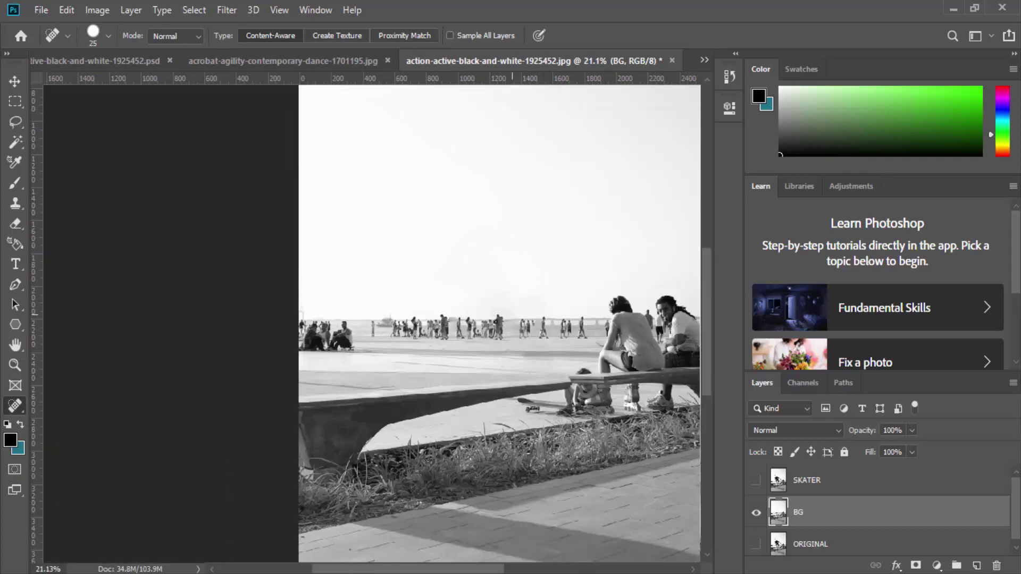
pyautogui.click(754, 481)
pyautogui.click(754, 483)
pyautogui.click(756, 513)
pyautogui.click(755, 481)
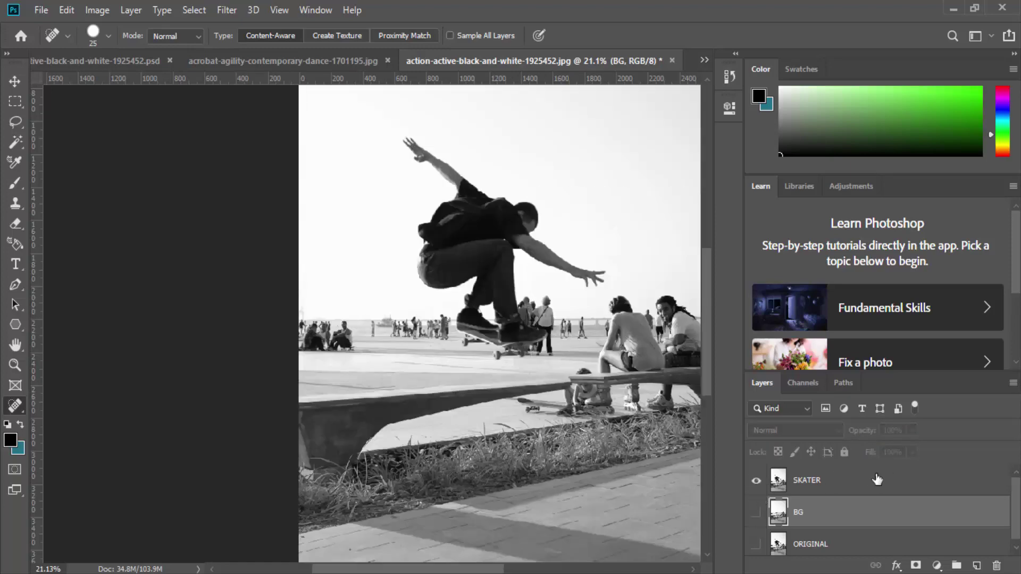
pyautogui.click(837, 489)
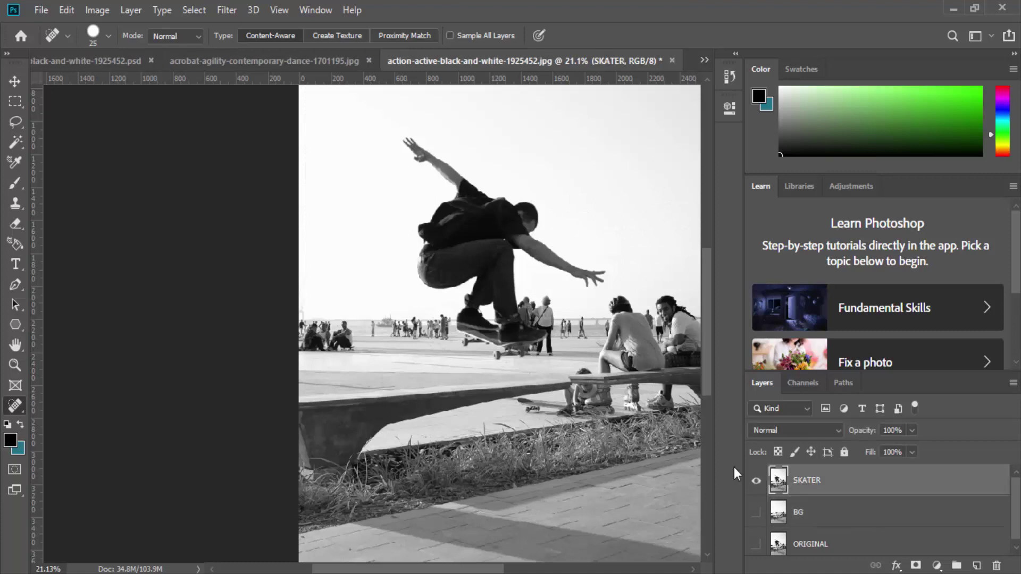
# Step: Erase a vertical strip along the right edge of the SKATER layer using the Eraser at 100% hardness
pyautogui.scroll(-4, 620, 310)
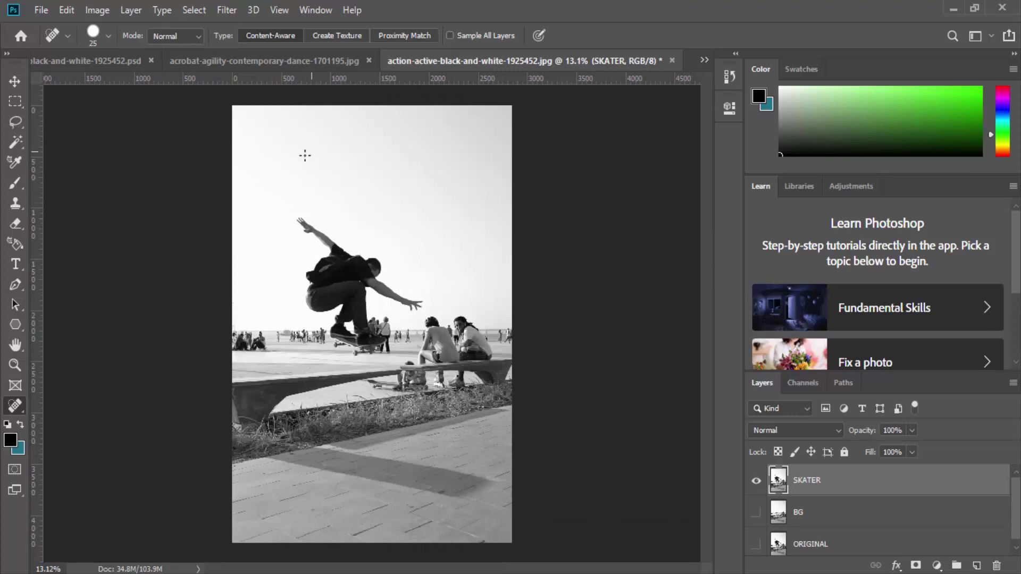
pyautogui.scroll(2, 340, 294)
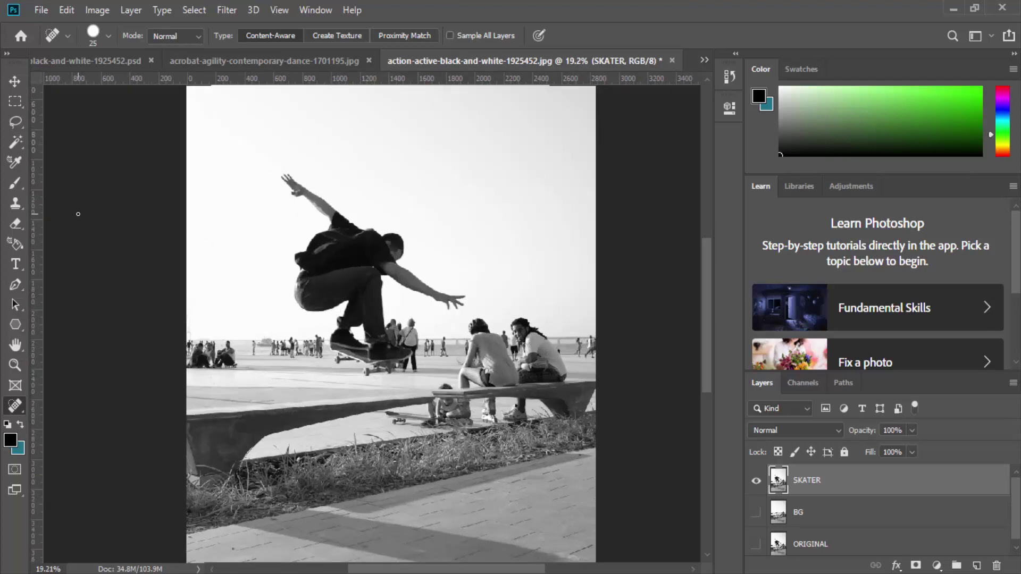
pyautogui.press('e')
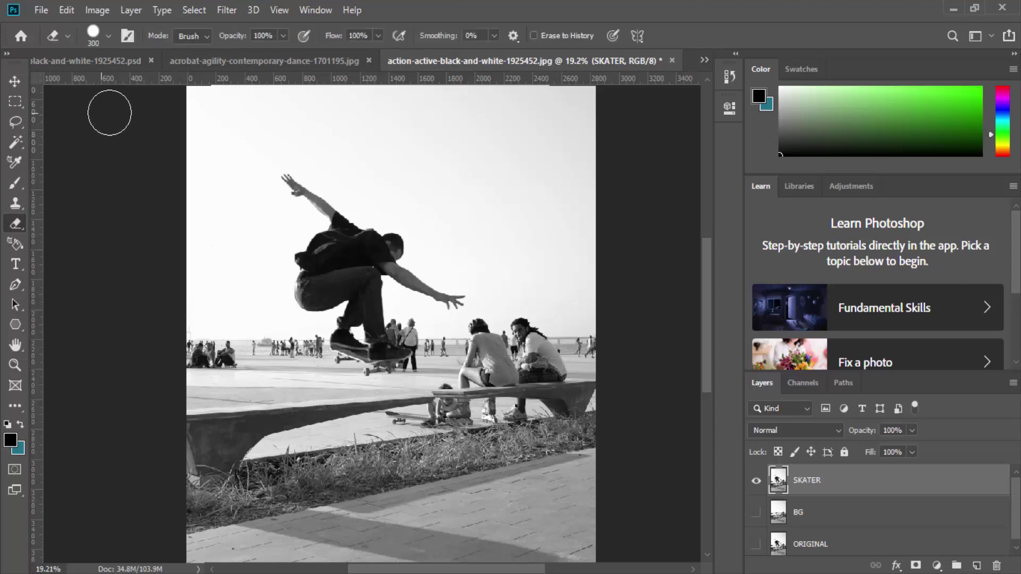
pyautogui.click(108, 37)
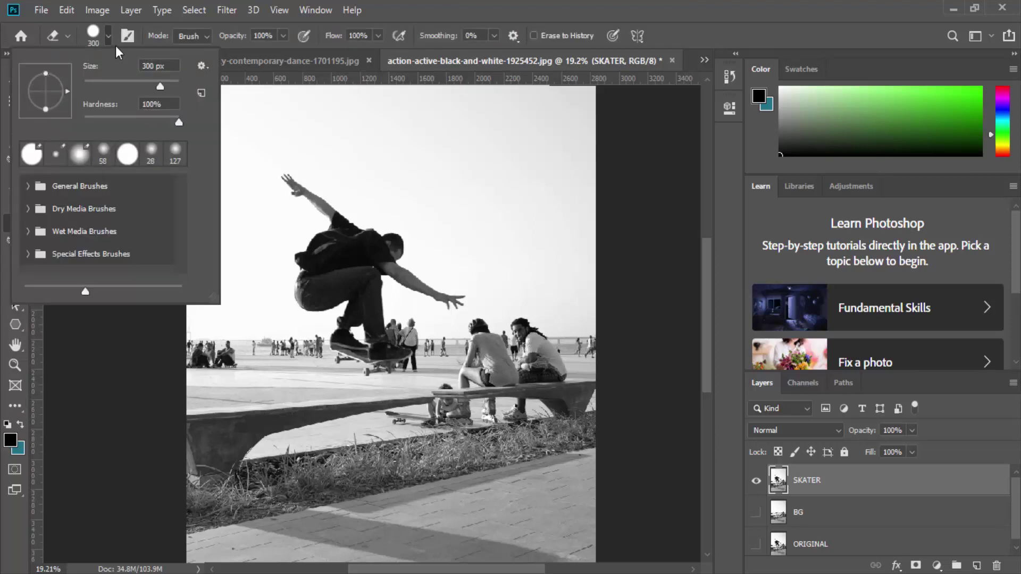
pyautogui.click(181, 121)
pyautogui.moveTo(582, 105); pyautogui.dragTo(583, 572)
# Step: Enlarge the Eraser to 700 px and erase the bench, grass and pavement below the skater
pyautogui.press(']')
pyautogui.press(']')
pyautogui.press(']')
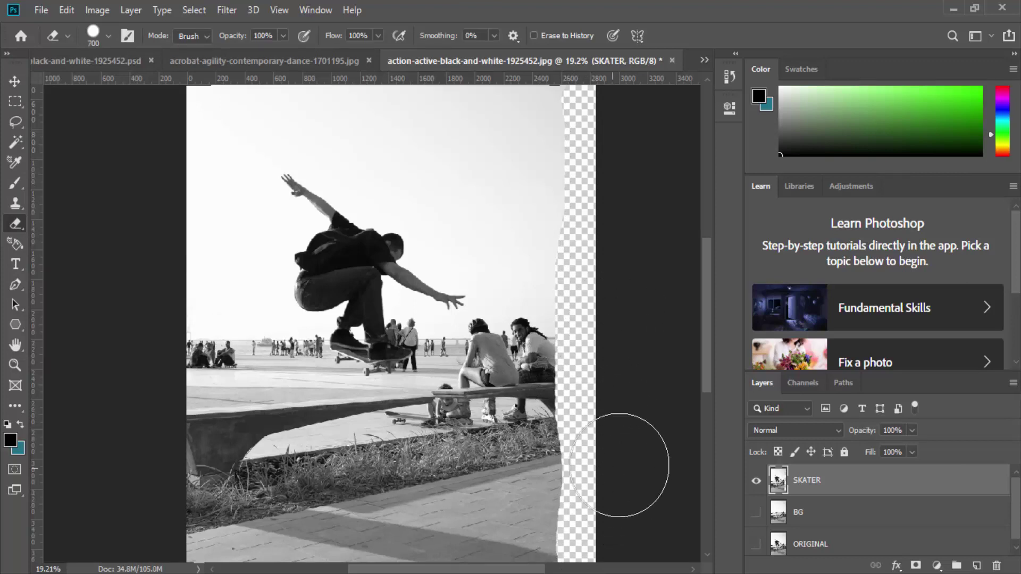
pyautogui.moveTo(711, 323); pyautogui.dragTo(704, 376)
pyautogui.moveTo(616, 481)
pyautogui.mouseDown()
pyautogui.moveTo(558, 515)
pyautogui.moveTo(222, 501)
pyautogui.moveTo(161, 488)
pyautogui.moveTo(436, 457)
pyautogui.moveTo(595, 458)
pyautogui.moveTo(273, 458)
pyautogui.moveTo(141, 443)
pyautogui.moveTo(609, 424)
pyautogui.moveTo(198, 415)
pyautogui.moveTo(133, 396)
pyautogui.moveTo(501, 371)
pyautogui.moveTo(535, 347)
pyautogui.moveTo(152, 317)
pyautogui.moveTo(584, 296)
pyautogui.mouseUp()
pyautogui.scroll(1, 162, 335)
pyautogui.scroll(4, 162, 335)
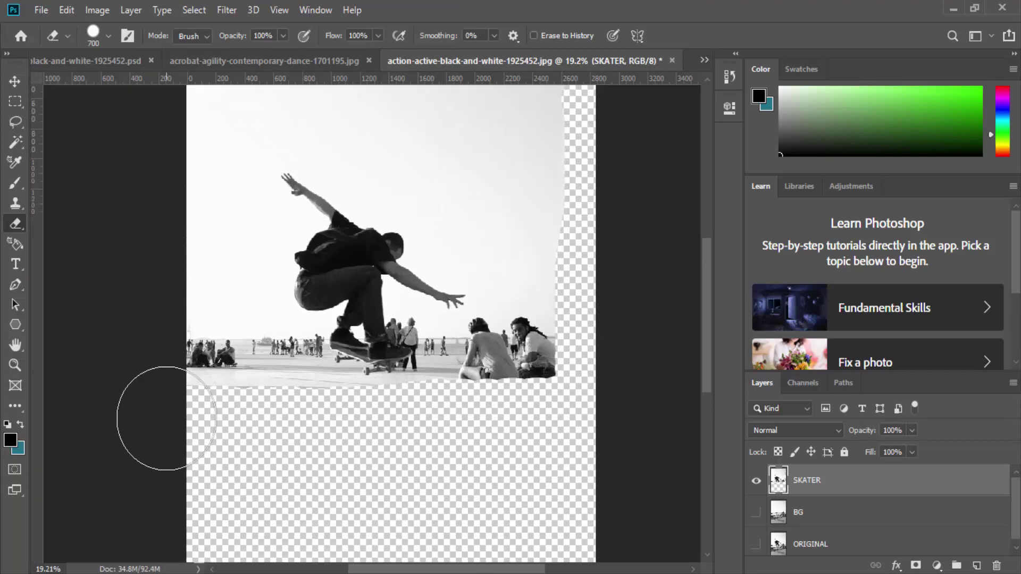
# Step: Erase the remaining sky and surroundings on the SKATER layer up to a loose margin around the skater
pyautogui.moveTo(205, 444)
pyautogui.mouseDown()
pyautogui.moveTo(205, 183)
pyautogui.moveTo(191, 112)
pyautogui.mouseUp()
pyautogui.scroll(3, 194, 314)
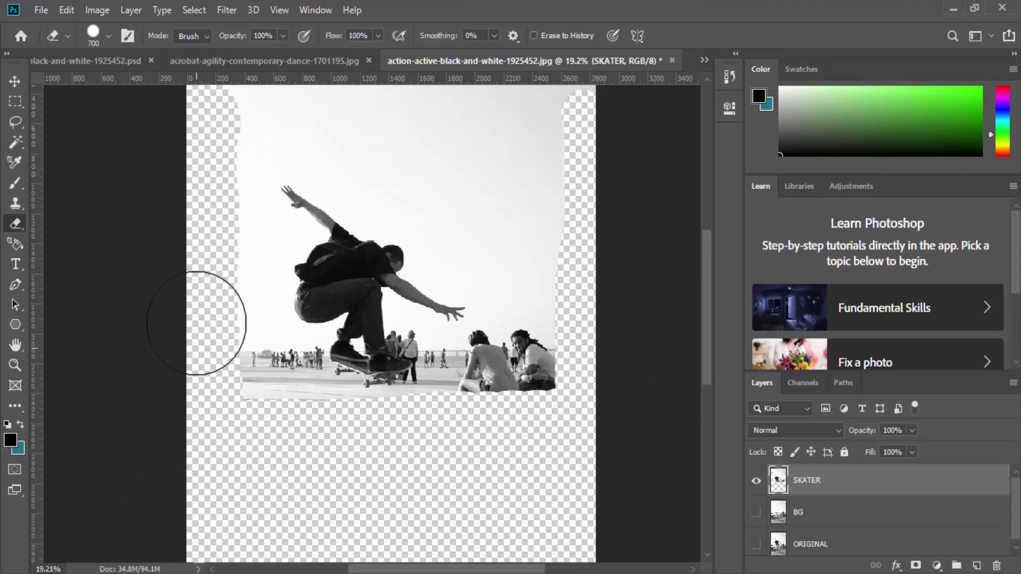
pyautogui.moveTo(171, 205)
pyautogui.mouseDown()
pyautogui.moveTo(163, 158)
pyautogui.moveTo(176, 143)
pyautogui.moveTo(635, 149)
pyautogui.moveTo(286, 166)
pyautogui.moveTo(255, 189)
pyautogui.moveTo(321, 189)
pyautogui.moveTo(446, 232)
pyautogui.moveTo(546, 247)
pyautogui.moveTo(561, 287)
pyautogui.moveTo(540, 411)
pyautogui.moveTo(529, 461)
pyautogui.moveTo(504, 474)
pyautogui.moveTo(470, 463)
pyautogui.moveTo(512, 441)
pyautogui.moveTo(536, 395)
pyautogui.moveTo(541, 347)
pyautogui.moveTo(385, 221)
pyautogui.moveTo(327, 193)
pyautogui.moveTo(246, 184)
pyautogui.moveTo(222, 217)
pyautogui.moveTo(220, 393)
pyautogui.moveTo(248, 460)
pyautogui.moveTo(307, 504)
pyautogui.mouseUp()
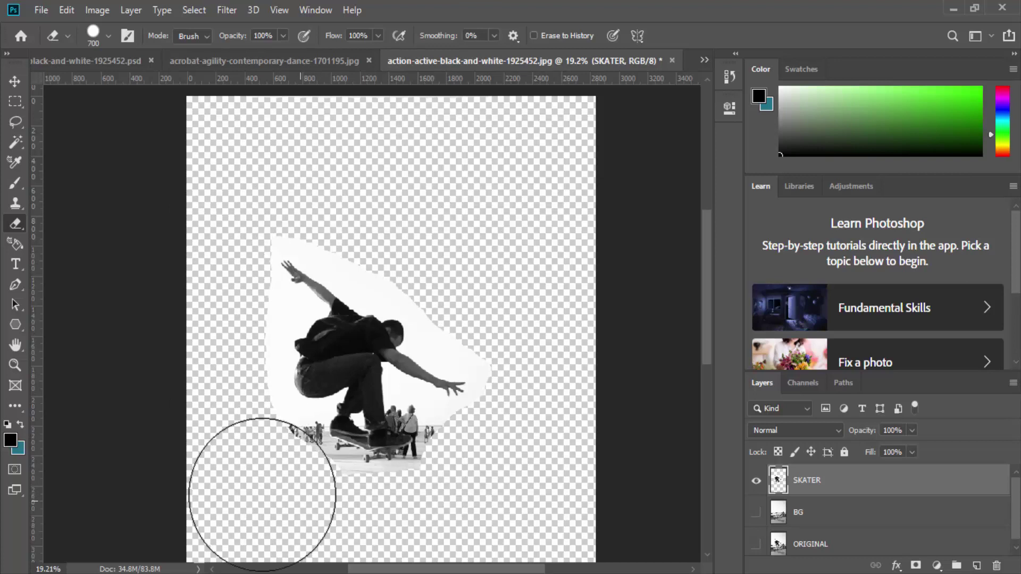
# Step: Reduce the Eraser size to 175 px
pyautogui.scroll(2, 245, 484)
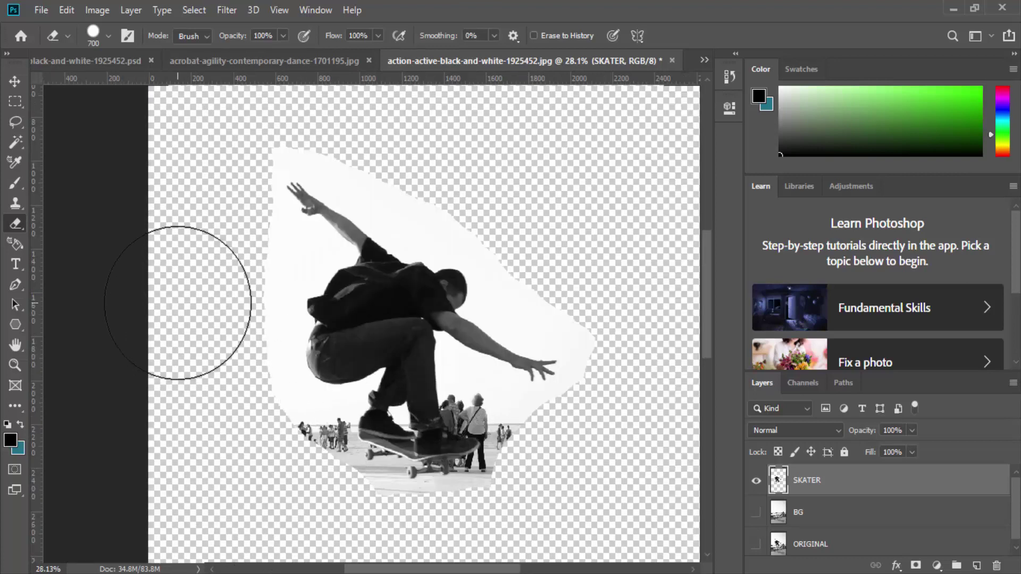
pyautogui.press('[')
pyautogui.press('[')
pyautogui.press('[')
pyautogui.press('[')
pyautogui.press('[')
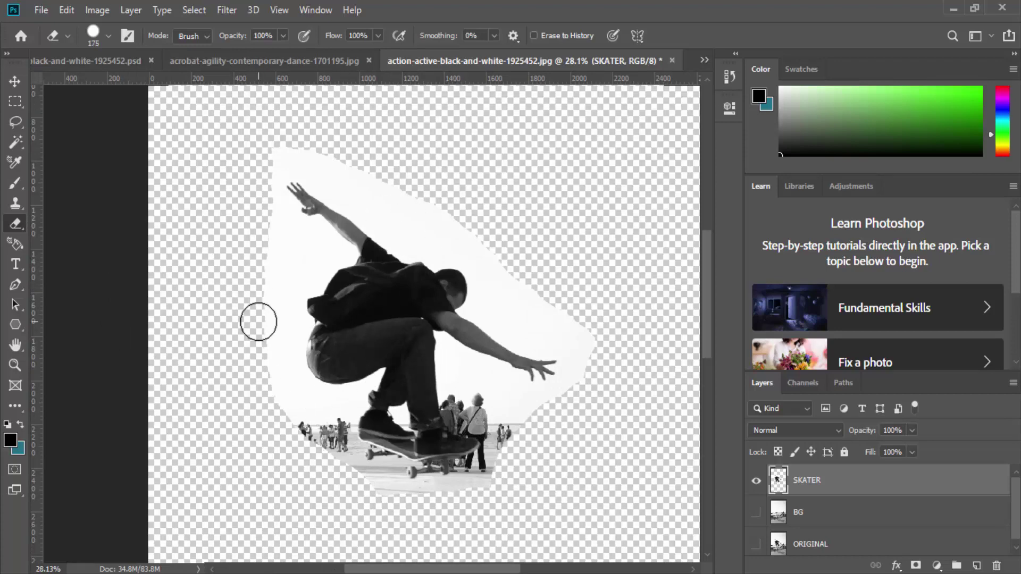
# Step: Select the white sky around the skater with the Magic Wand, delete it and deselect
pyautogui.click(16, 142)
pyautogui.click(306, 259)
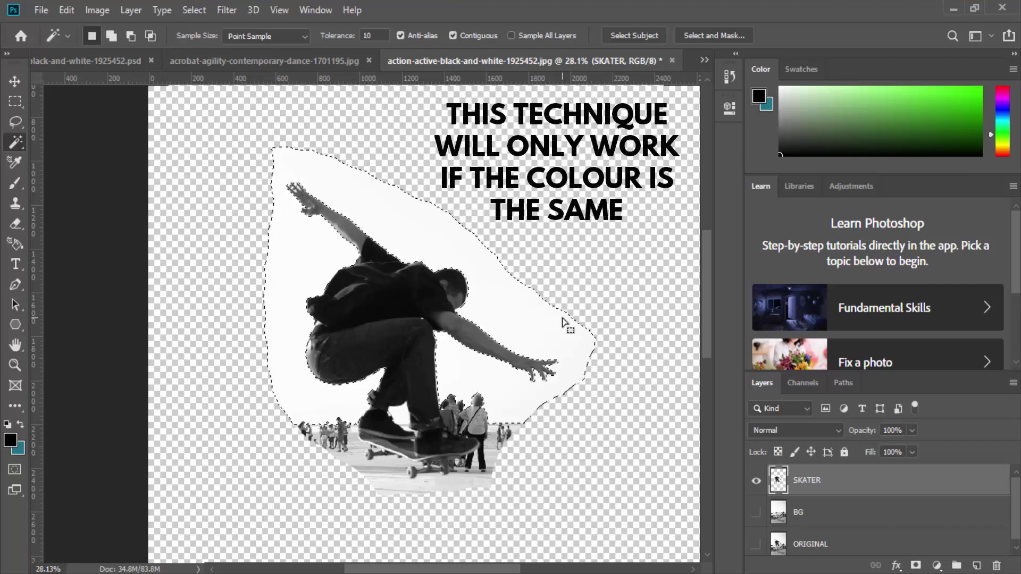
pyautogui.press('Delete')
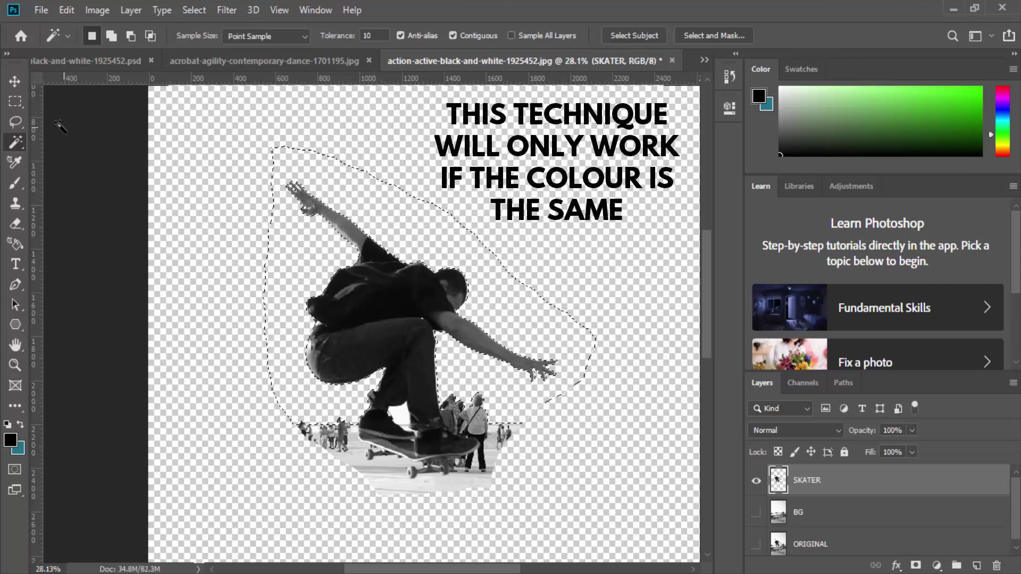
pyautogui.click(15, 101)
pyautogui.click(98, 139)
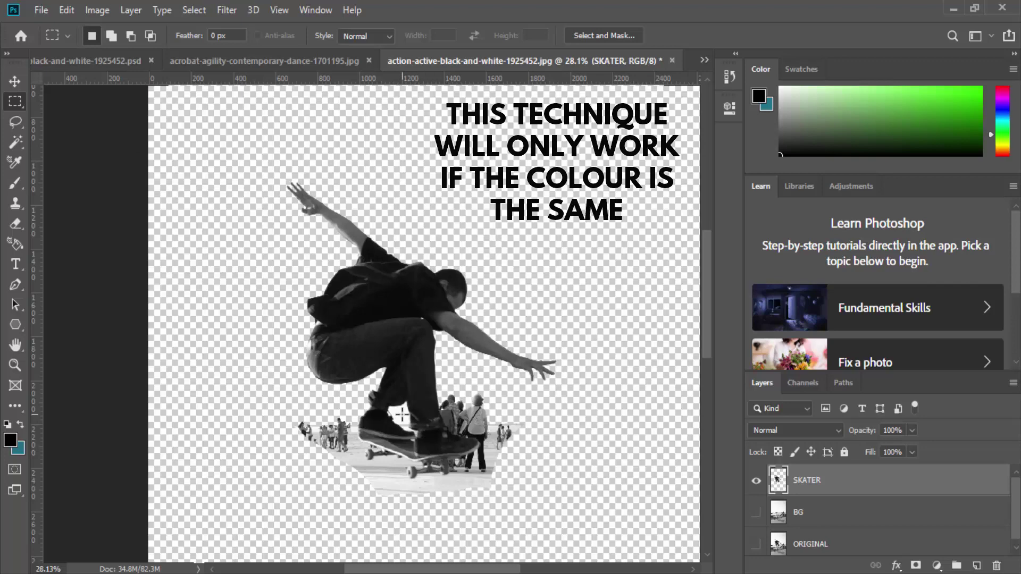
# Step: Select the enclosed patch of sky between the skater's legs with the Magic Wand, clear it and deselect
pyautogui.press('w')
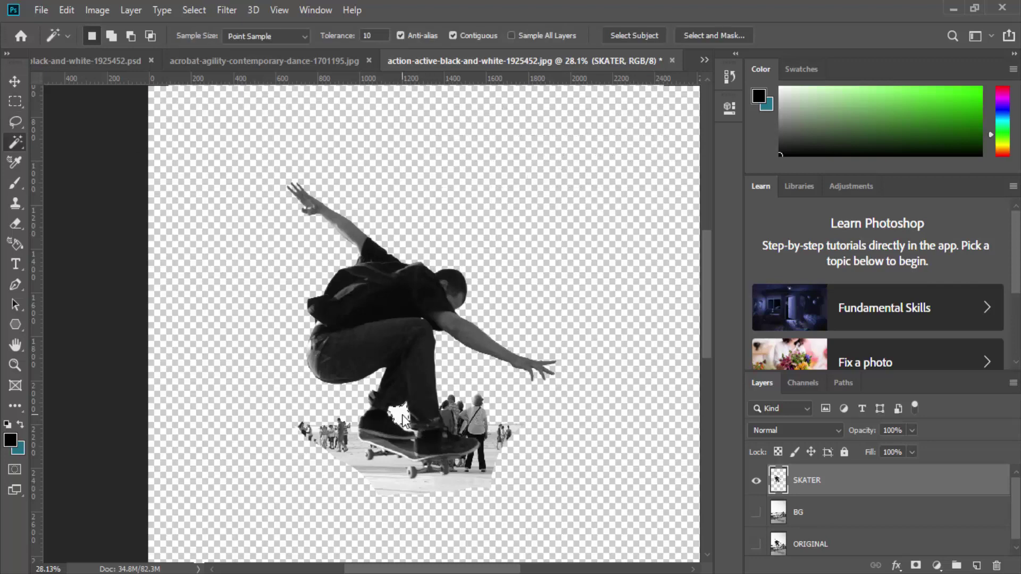
pyautogui.scroll(3, 360, 449)
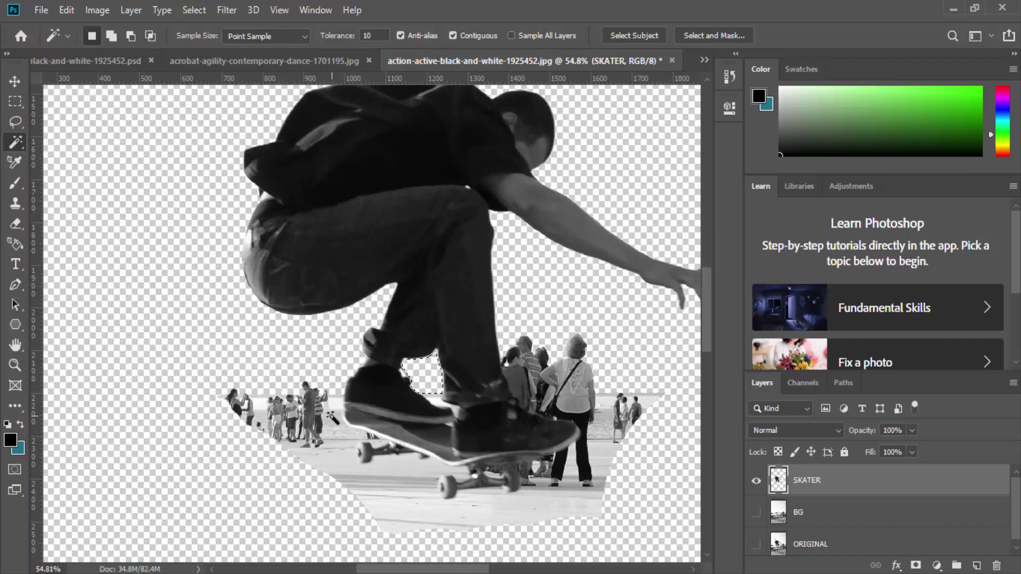
pyautogui.click(15, 101)
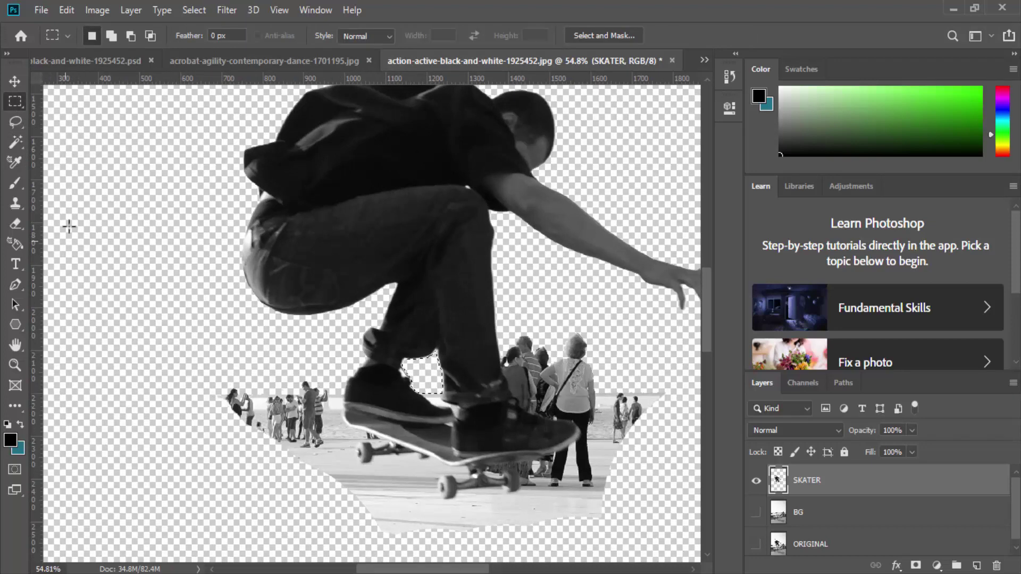
# Step: Reduce the Eraser to 90 px and erase the leftover crowd to the left of the skateboard
pyautogui.press('e')
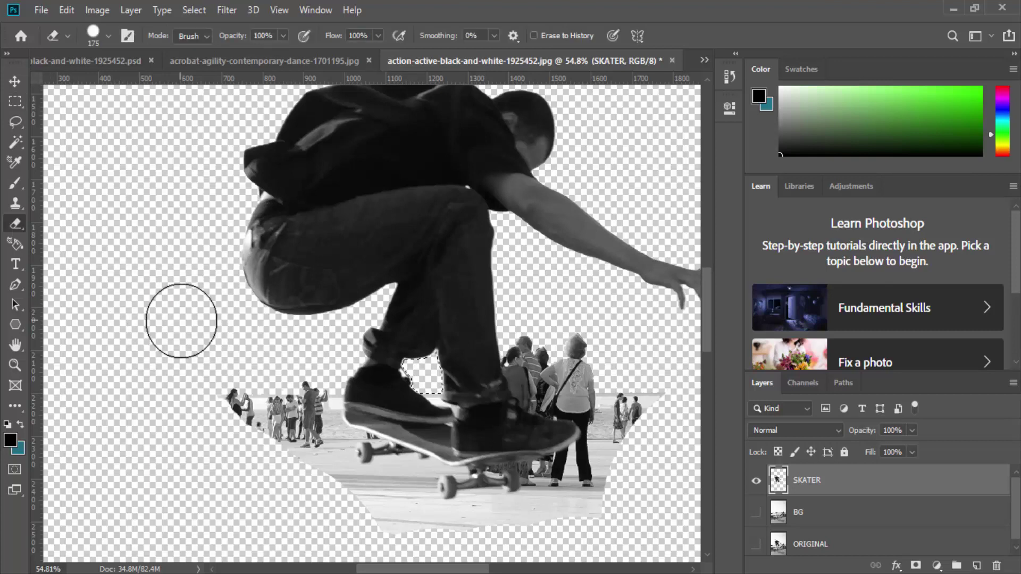
pyautogui.press('[')
pyautogui.press('[')
pyautogui.press('[')
pyautogui.press('[')
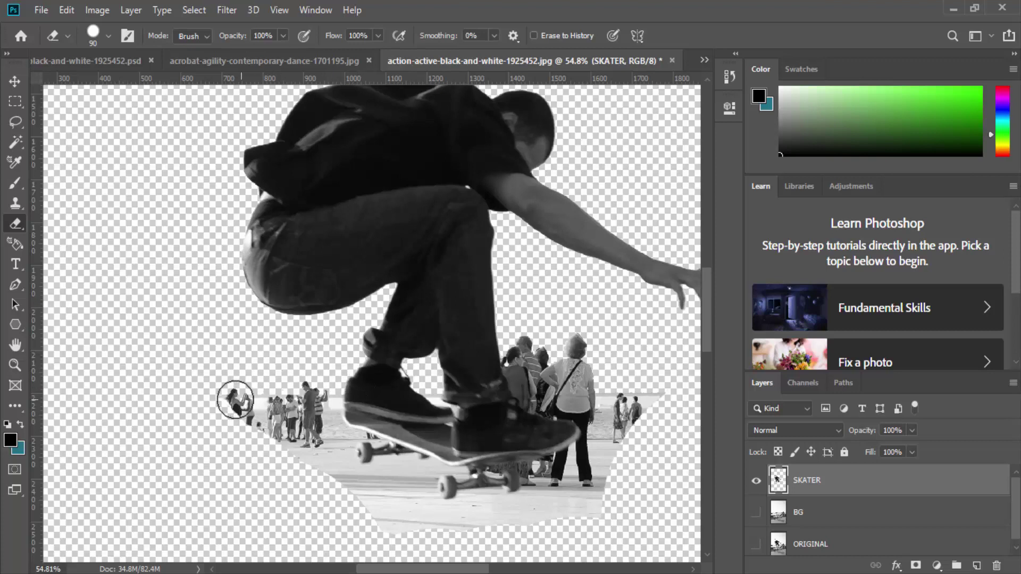
pyautogui.moveTo(237, 401)
pyautogui.mouseDown()
pyautogui.moveTo(294, 449)
pyautogui.moveTo(272, 390)
pyautogui.moveTo(319, 397)
pyautogui.moveTo(320, 442)
pyautogui.moveTo(300, 423)
pyautogui.moveTo(321, 426)
pyautogui.mouseUp()
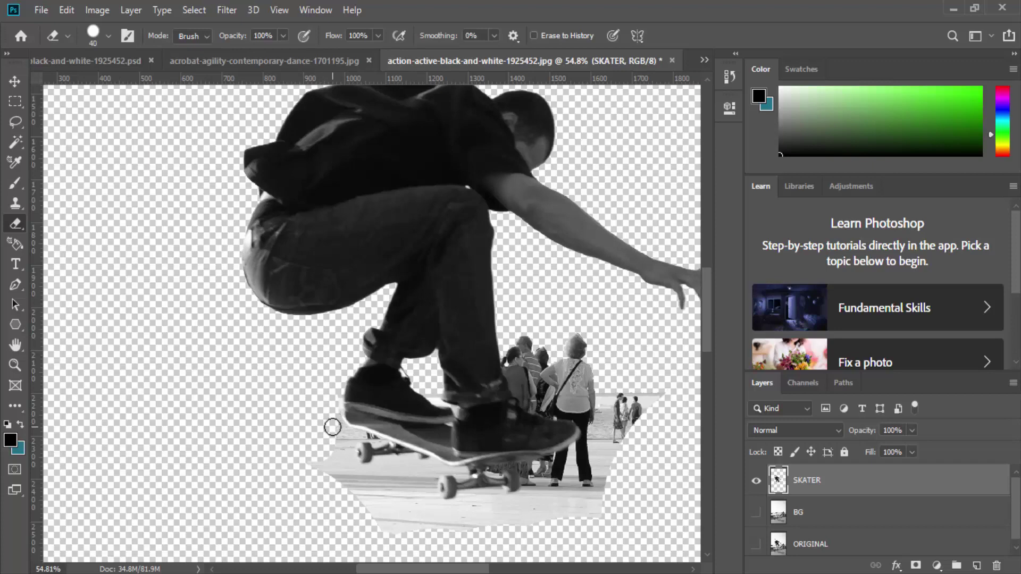
# Step: Erase the leftover ground and crowd around the skateboard and its wheels with a 20% hardness Eraser, reducing it to 15 px
pyautogui.scroll(5, 339, 445)
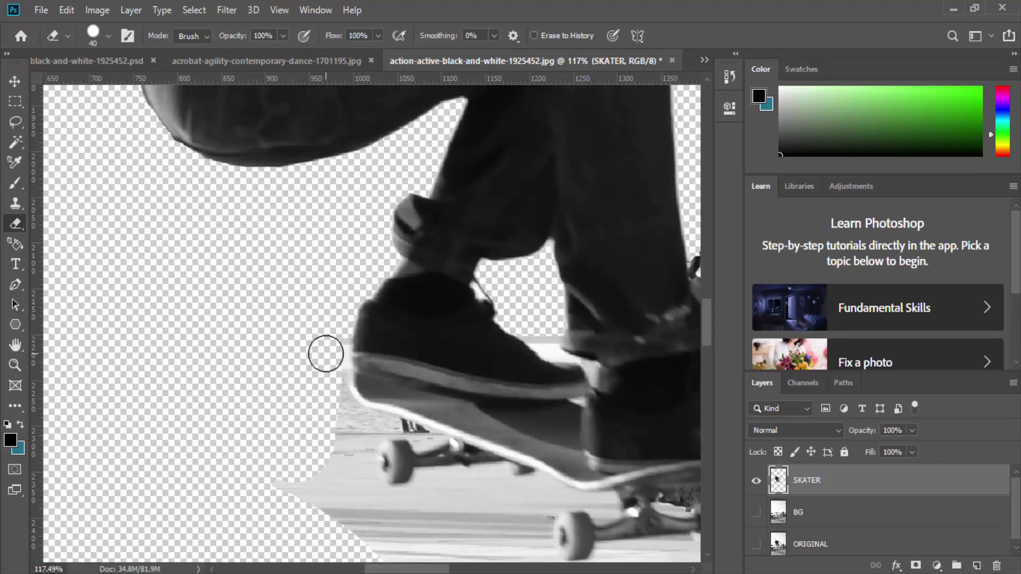
pyautogui.moveTo(327, 395); pyautogui.dragTo(343, 423)
pyautogui.click(109, 36)
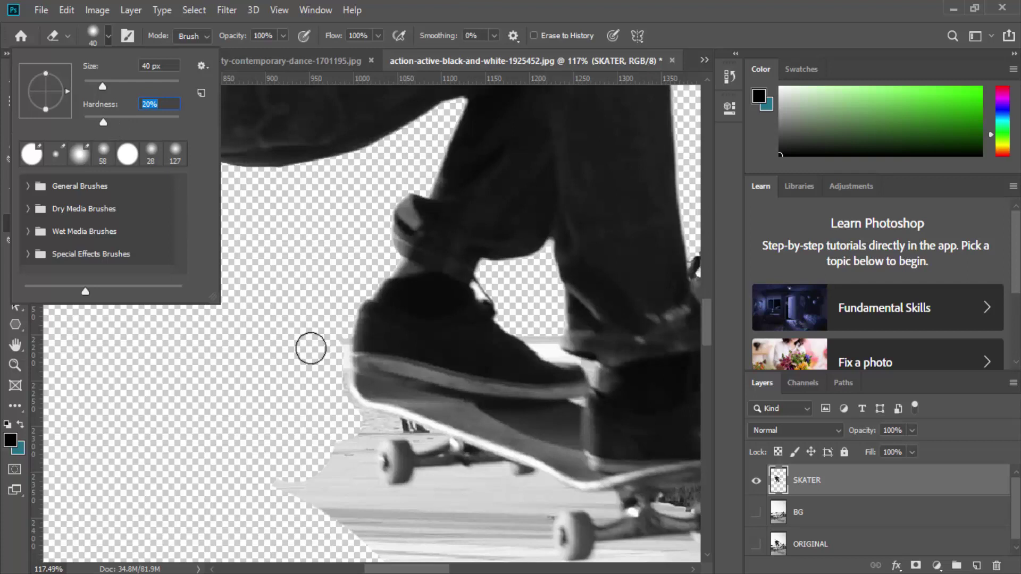
pyautogui.click(351, 419)
pyautogui.moveTo(351, 419)
pyautogui.mouseDown()
pyautogui.moveTo(291, 488)
pyautogui.moveTo(314, 469)
pyautogui.moveTo(347, 481)
pyautogui.moveTo(350, 444)
pyautogui.moveTo(367, 427)
pyautogui.moveTo(355, 421)
pyautogui.moveTo(419, 439)
pyautogui.mouseUp()
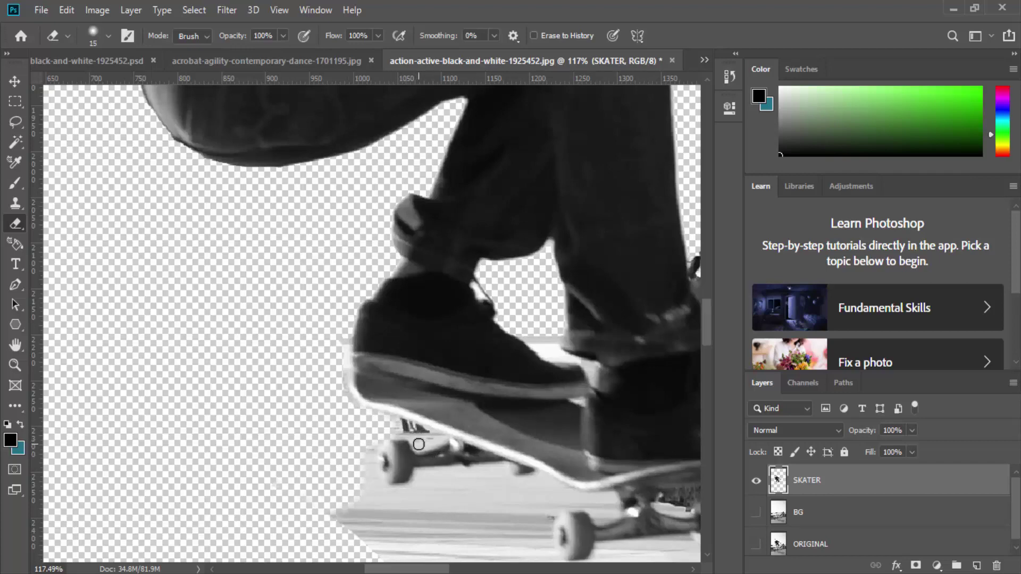
pyautogui.moveTo(392, 427)
pyautogui.mouseDown()
pyautogui.moveTo(529, 481)
pyautogui.moveTo(349, 410)
pyautogui.moveTo(502, 159)
pyautogui.moveTo(631, 276)
pyautogui.moveTo(310, 528)
pyautogui.mouseUp()
# Step: Enlarge the Eraser to 35 px and erase the remaining ground below the skateboard and the small figure to its right
pyautogui.press(']')
pyautogui.press(']')
pyautogui.press(']')
pyautogui.press(']')
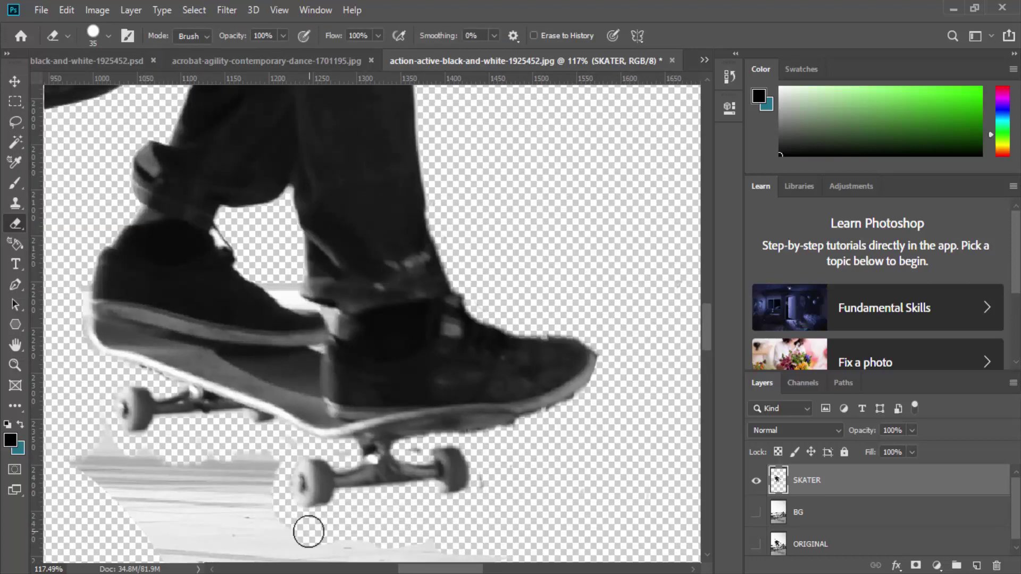
pyautogui.scroll(-3, 515, 374)
pyautogui.moveTo(523, 358)
pyautogui.mouseDown()
pyautogui.moveTo(496, 360)
pyautogui.moveTo(491, 375)
pyautogui.mouseUp()
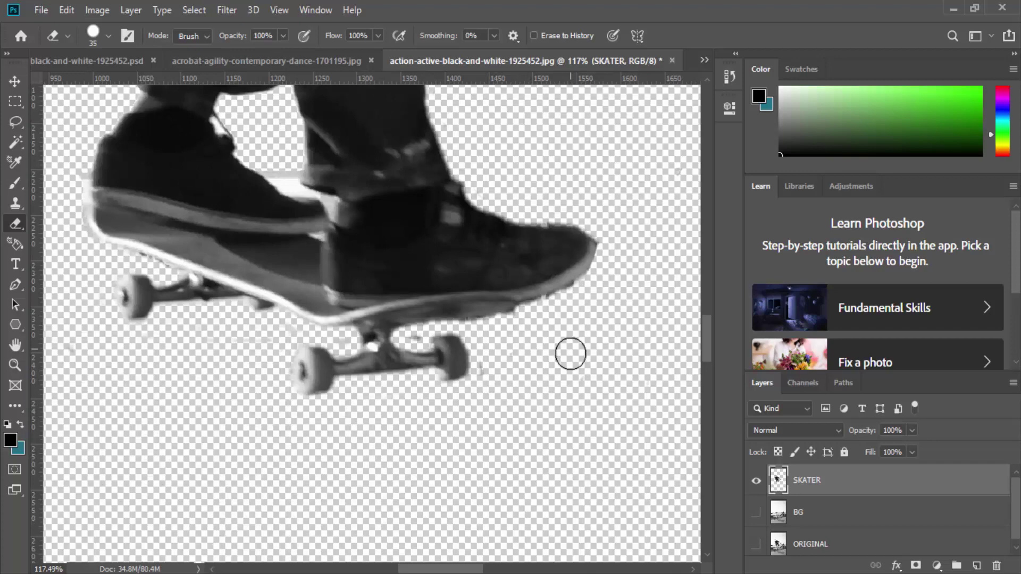
pyautogui.scroll(1, 576, 230)
pyautogui.scroll(-2, 580, 245)
pyautogui.scroll(-3, 647, 249)
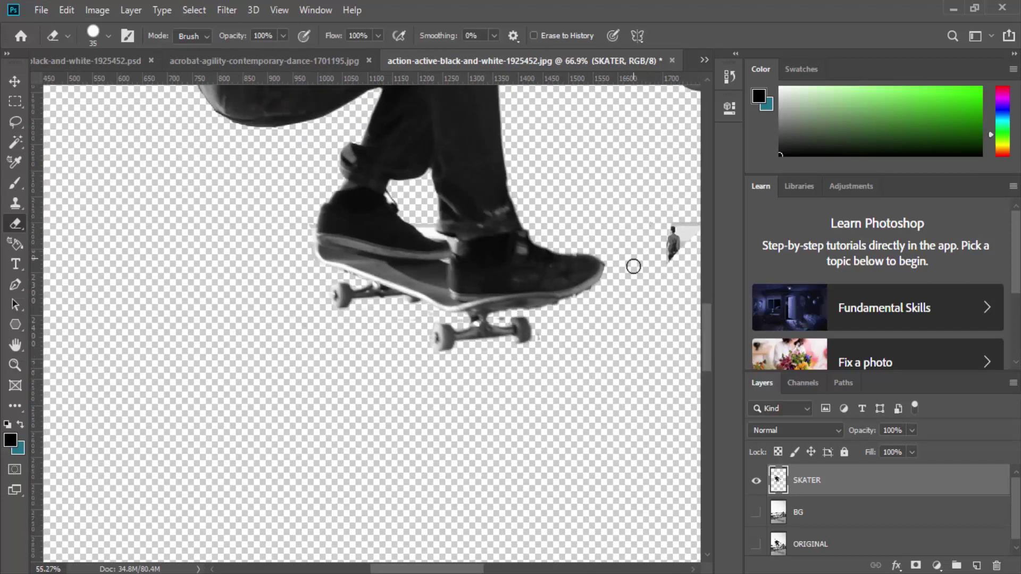
pyautogui.moveTo(463, 570); pyautogui.dragTo(497, 570)
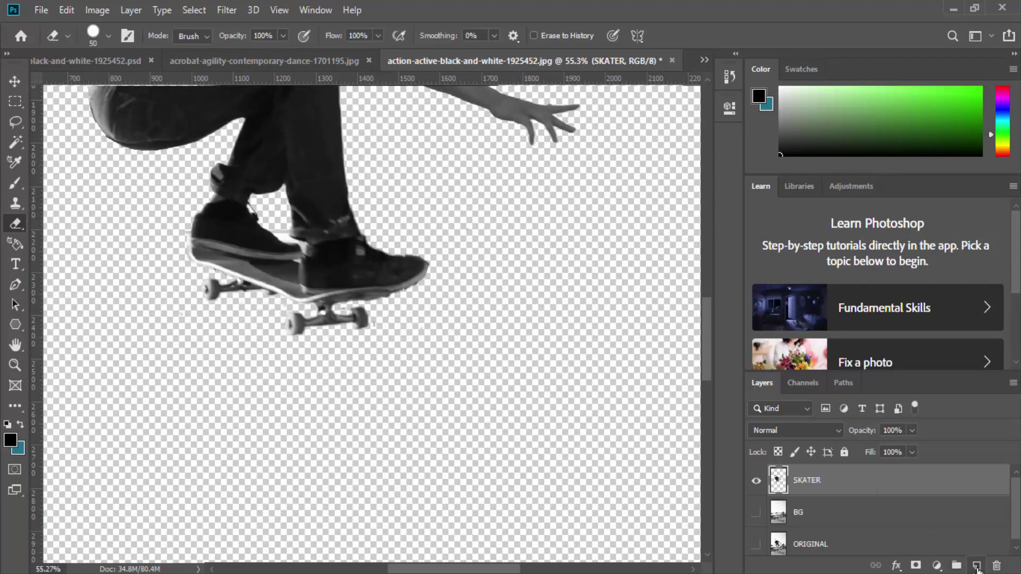
# Step: Add a new layer directly beneath SKATER and fill it with black using the Paint Bucket
pyautogui.click(977, 565)
pyautogui.moveTo(823, 482); pyautogui.dragTo(814, 524)
pyautogui.press('j')
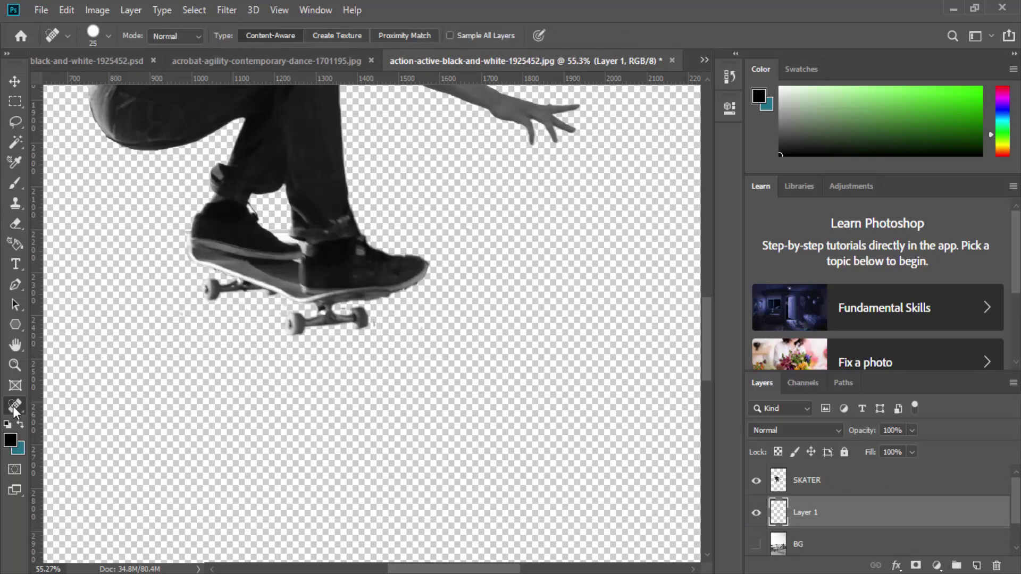
pyautogui.click(14, 406)
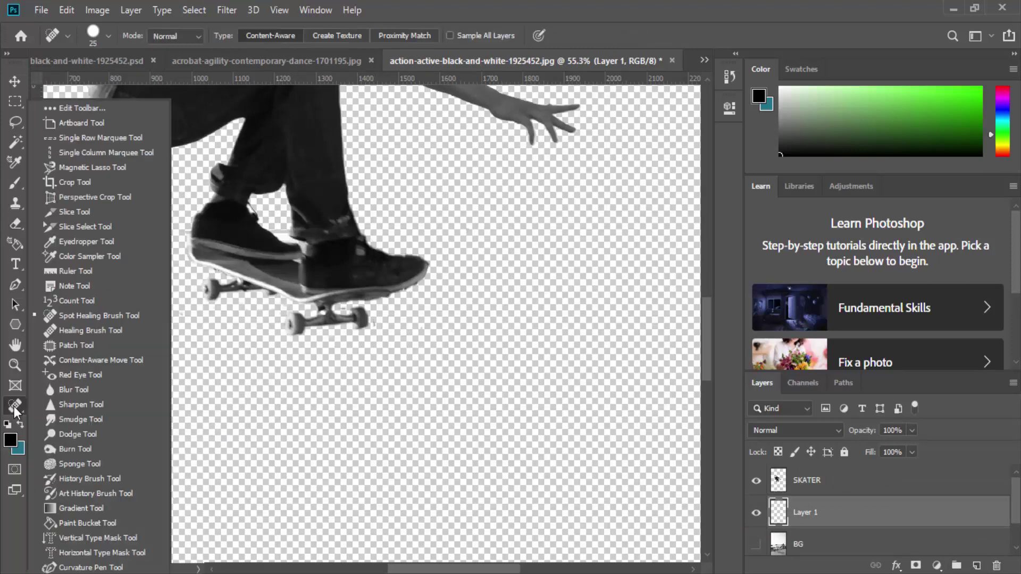
pyautogui.click(88, 522)
pyautogui.click(473, 410)
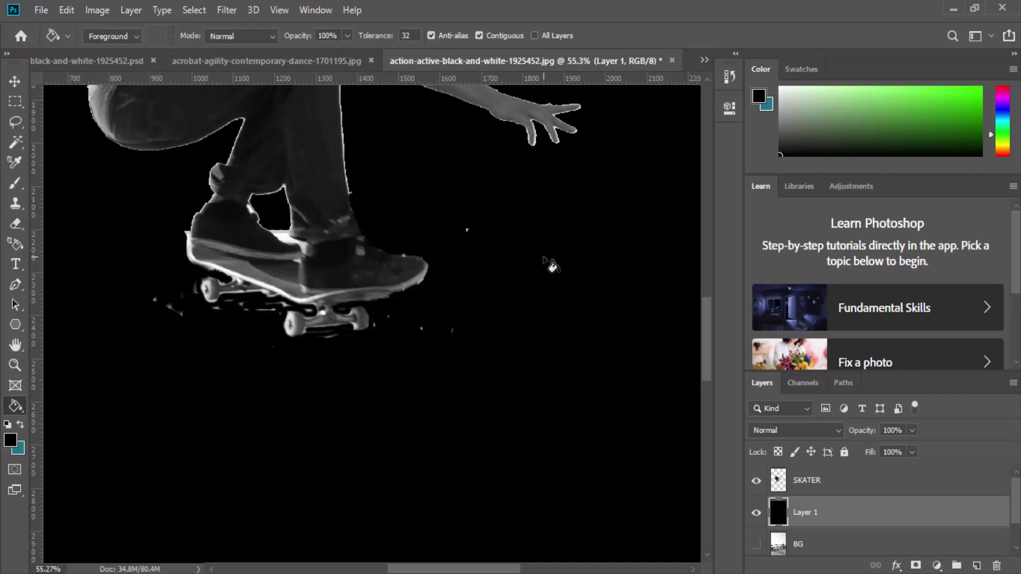
# Step: On the SKATER layer, erase the light remnants beneath the skateboard's front truck with a 50 px Eraser
pyautogui.click(856, 484)
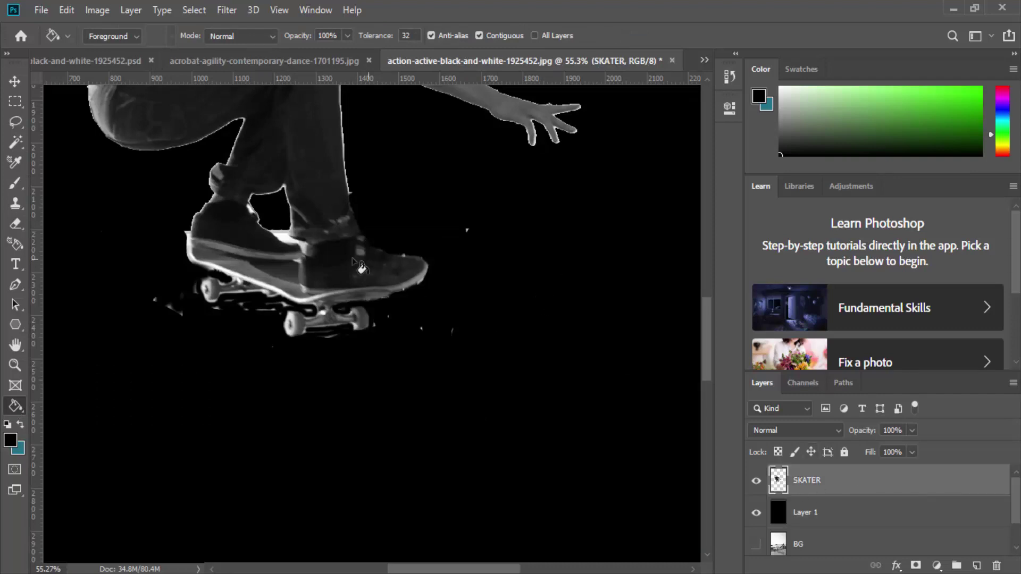
pyautogui.scroll(-2, 138, 260)
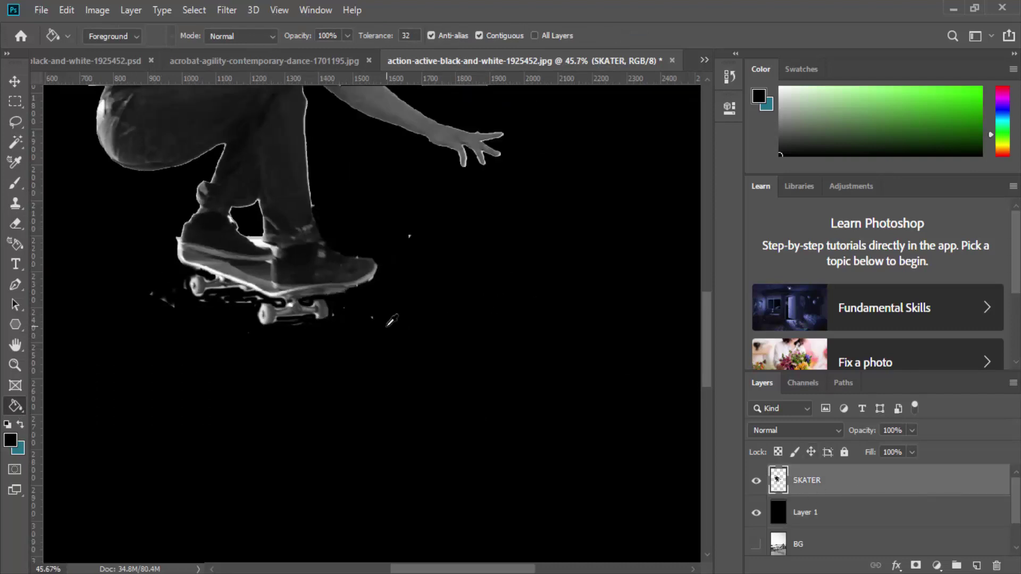
pyautogui.press('e')
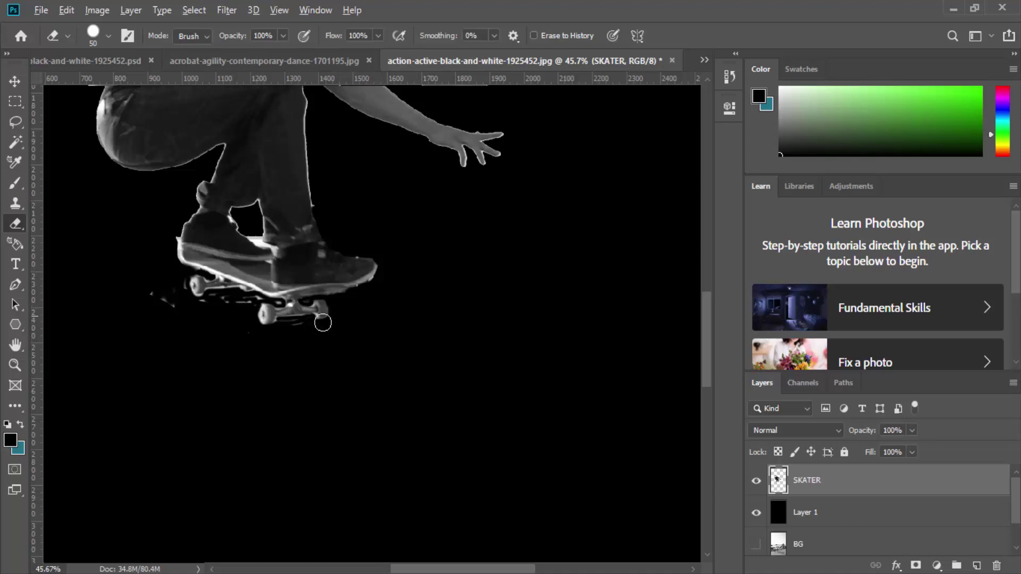
pyautogui.scroll(15, 323, 323)
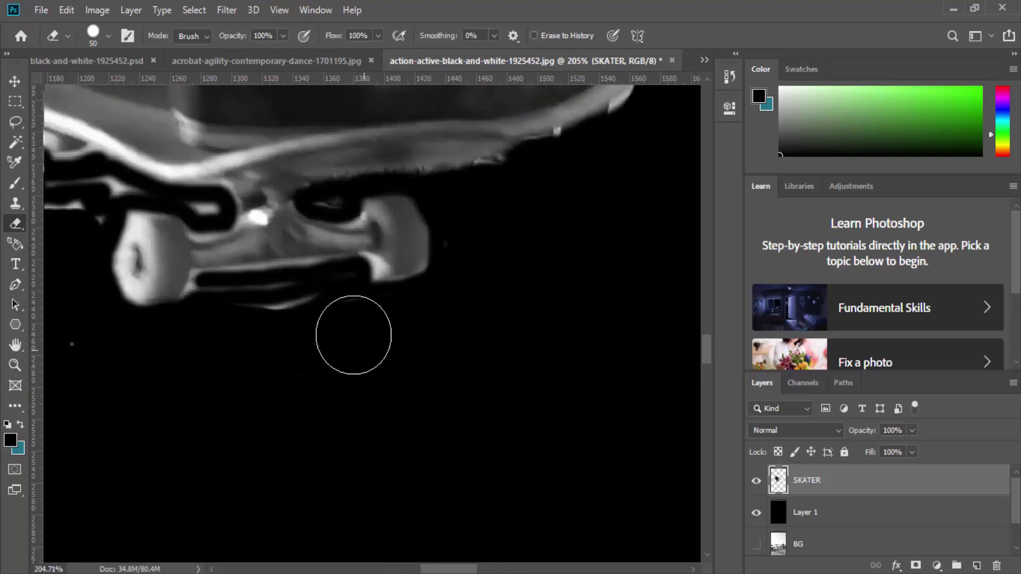
pyautogui.moveTo(353, 335)
pyautogui.mouseDown()
pyautogui.moveTo(340, 310)
pyautogui.moveTo(230, 313)
pyautogui.mouseUp()
# Step: Shrink the Eraser to 15 px and clean the gaps around the front truck and the streaks beside its wheel
pyautogui.press('[')
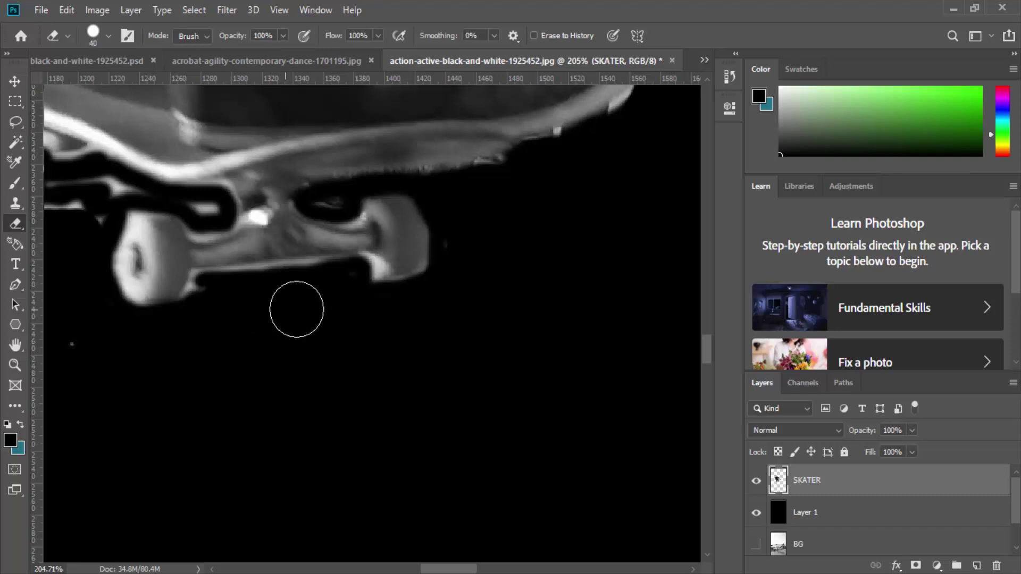
pyautogui.press('[')
pyautogui.press('[')
pyautogui.press('[')
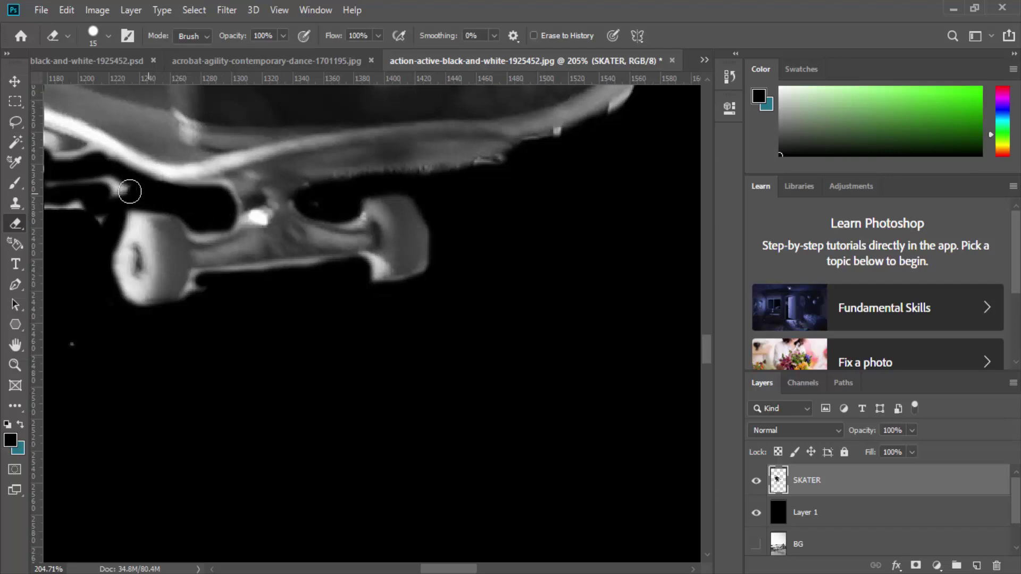
pyautogui.moveTo(130, 192)
pyautogui.mouseDown()
pyautogui.moveTo(107, 185)
pyautogui.moveTo(102, 208)
pyautogui.mouseUp()
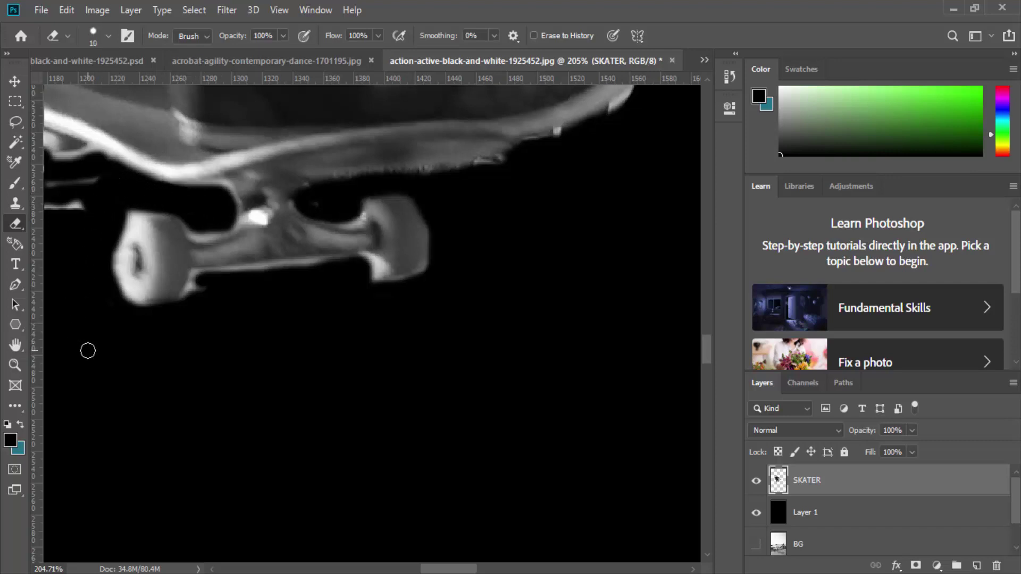
# Step: Erase the stray fragments around and below the rear truck with a 30 px Eraser, and reduce the Eraser to 15 px
pyautogui.moveTo(455, 569); pyautogui.dragTo(410, 569)
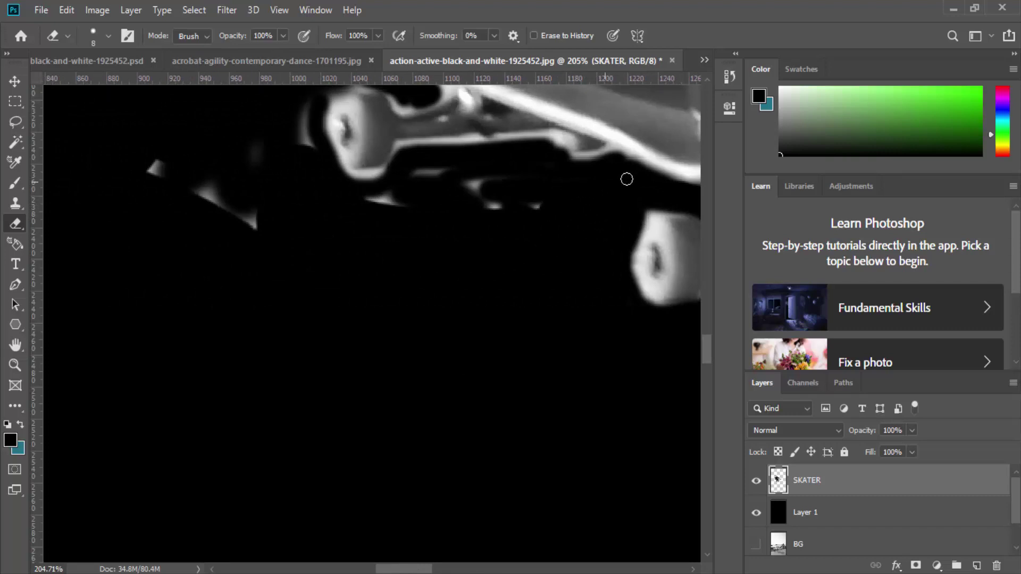
pyautogui.press(']')
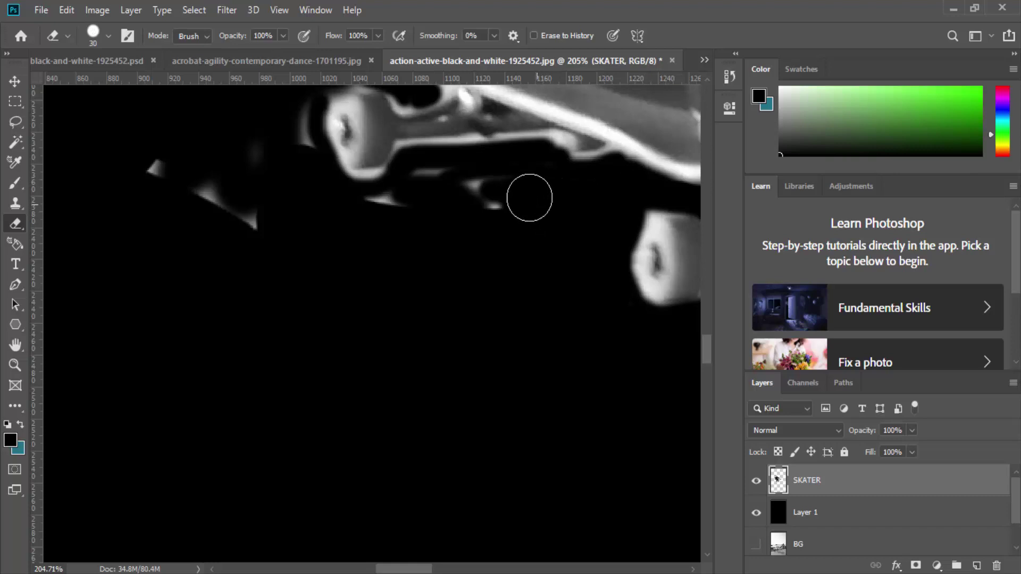
pyautogui.moveTo(529, 198)
pyautogui.mouseDown()
pyautogui.moveTo(427, 183)
pyautogui.moveTo(381, 212)
pyautogui.moveTo(339, 217)
pyautogui.moveTo(292, 132)
pyautogui.moveTo(236, 233)
pyautogui.moveTo(223, 200)
pyautogui.mouseUp()
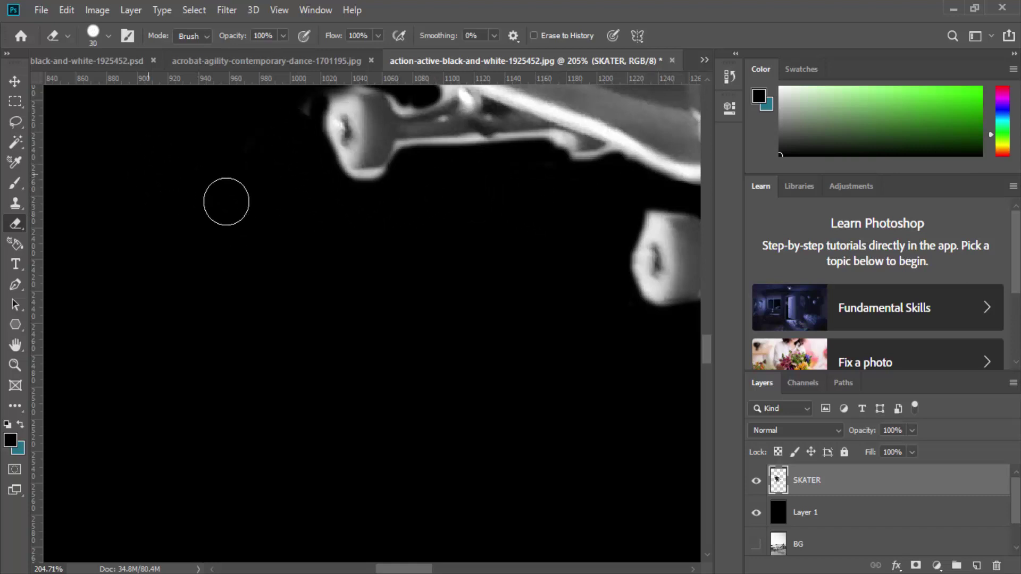
pyautogui.scroll(3, 303, 261)
pyautogui.moveTo(298, 236)
pyautogui.mouseDown()
pyautogui.moveTo(300, 190)
pyautogui.moveTo(300, 245)
pyautogui.moveTo(335, 295)
pyautogui.moveTo(396, 296)
pyautogui.mouseUp()
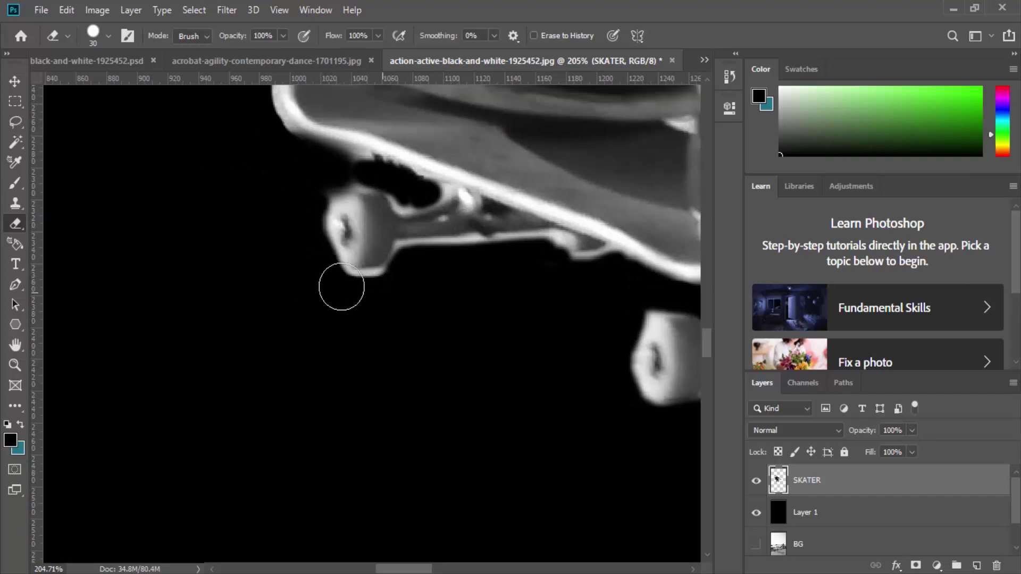
pyautogui.press('[')
pyautogui.press('[')
pyautogui.press('[')
pyautogui.scroll(-5, 474, 234)
pyautogui.scroll(3, 480, 239)
pyautogui.scroll(-6, 480, 239)
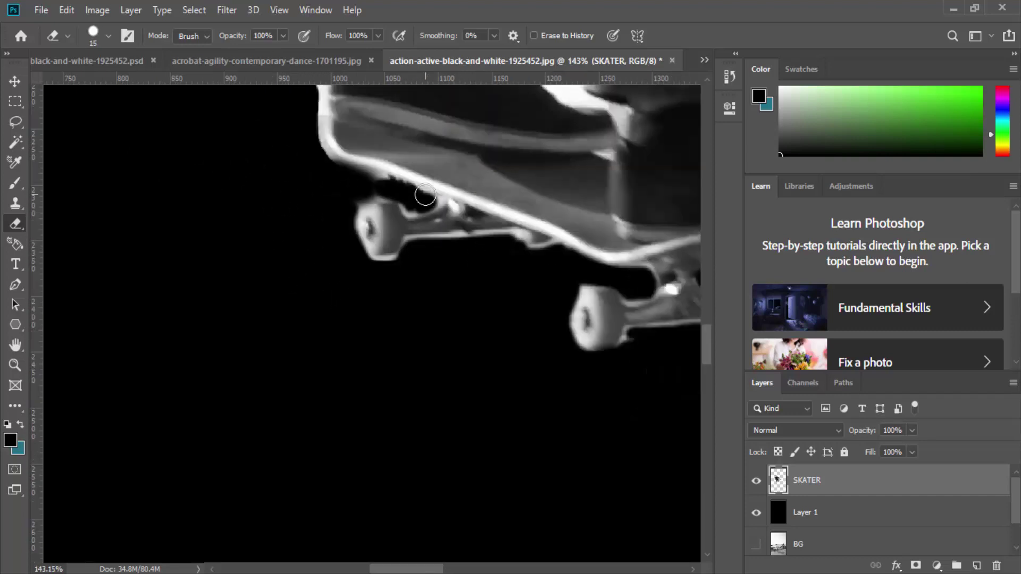
# Step: Hide the black Layer 1, show the BG layer behind the skater and enlarge the Eraser to 100 px
pyautogui.moveTo(706, 361); pyautogui.dragTo(704, 285)
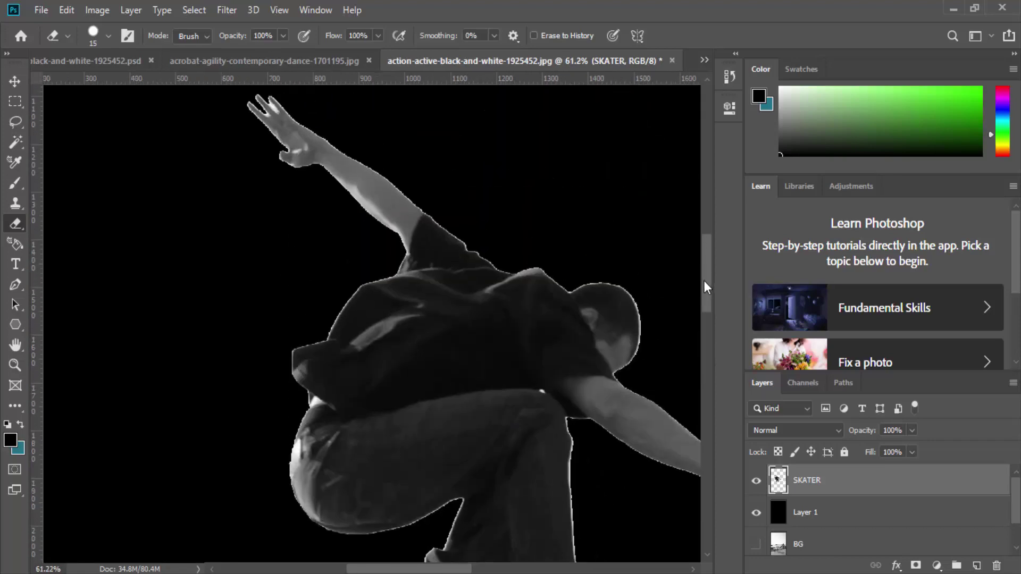
pyautogui.press(']')
pyautogui.scroll(-2, 686, 274)
pyautogui.scroll(-5, 341, 133)
pyautogui.click(755, 513)
pyautogui.click(756, 544)
pyautogui.press(']')
pyautogui.press(']')
pyautogui.press(']')
pyautogui.press(']')
pyautogui.press(']')
pyautogui.press(']')
pyautogui.press(']')
pyautogui.press(']')
pyautogui.press(']')
pyautogui.press(']')
pyautogui.press(']')
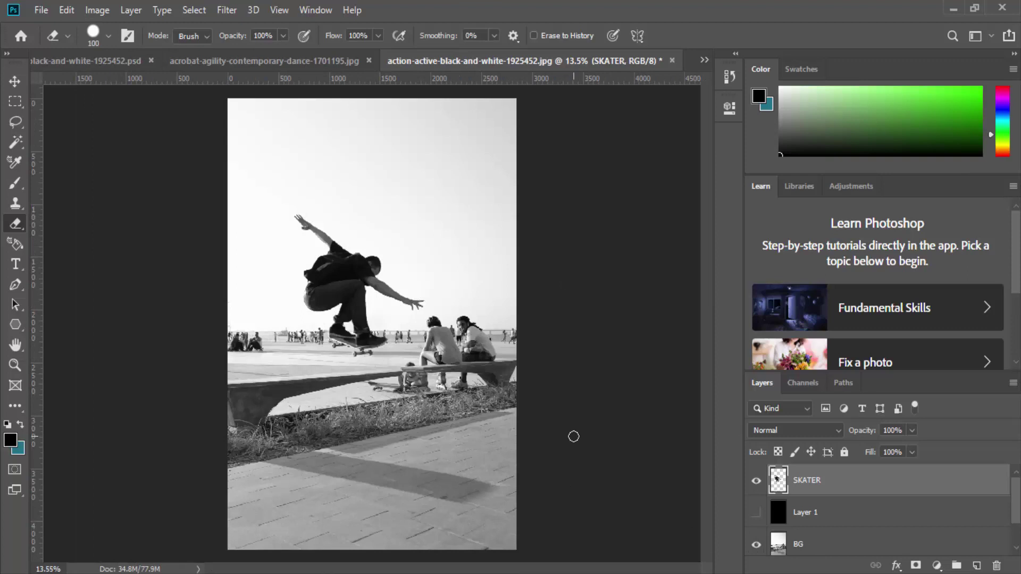
# Step: Select the hidden black Layer 1 and start the Save As command for the layered document
pyautogui.click(848, 514)
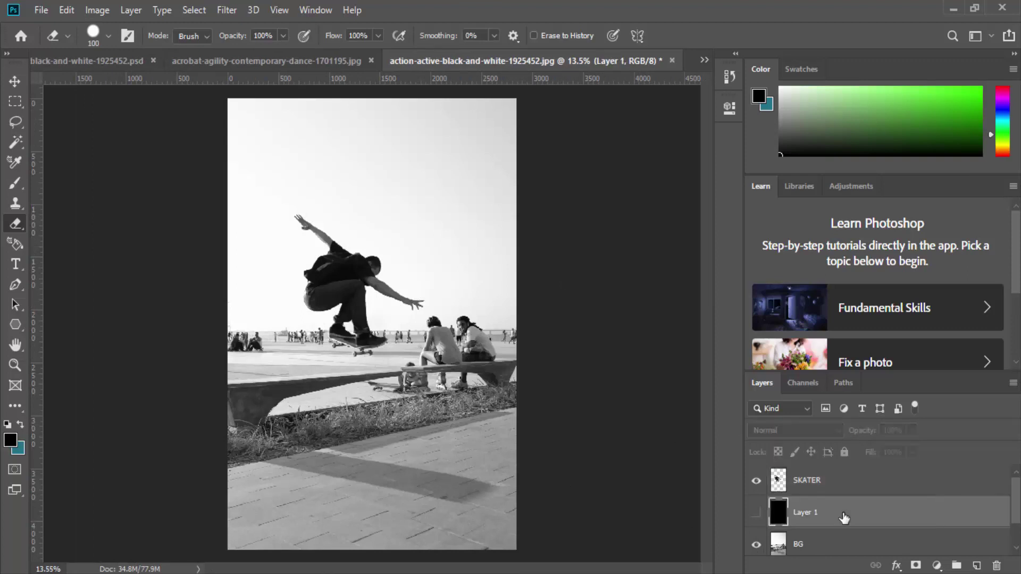
pyautogui.scroll(-1, 786, 498)
pyautogui.scroll(1, 787, 499)
pyautogui.hotkey('alt', 'f')
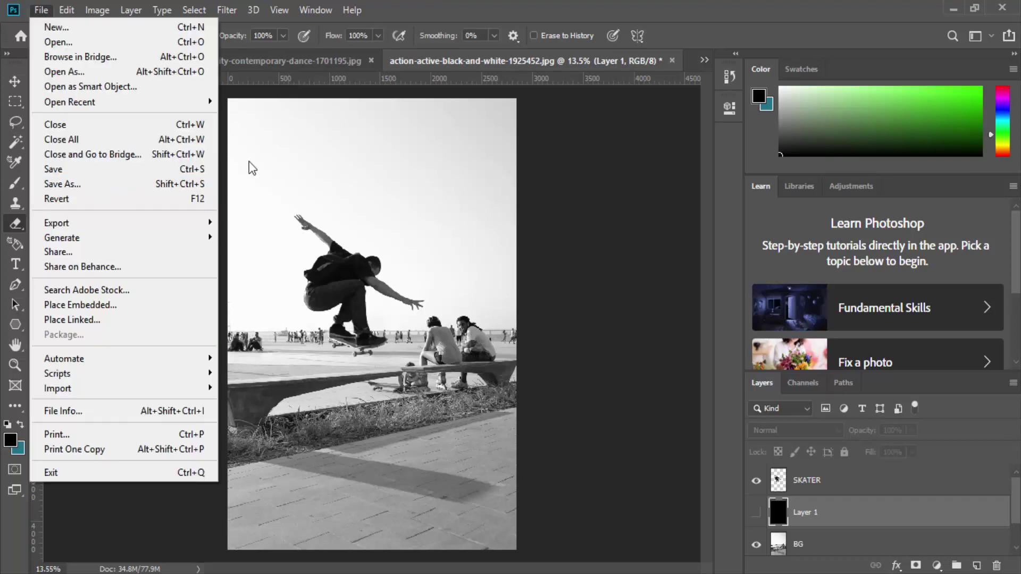
pyautogui.click(98, 183)
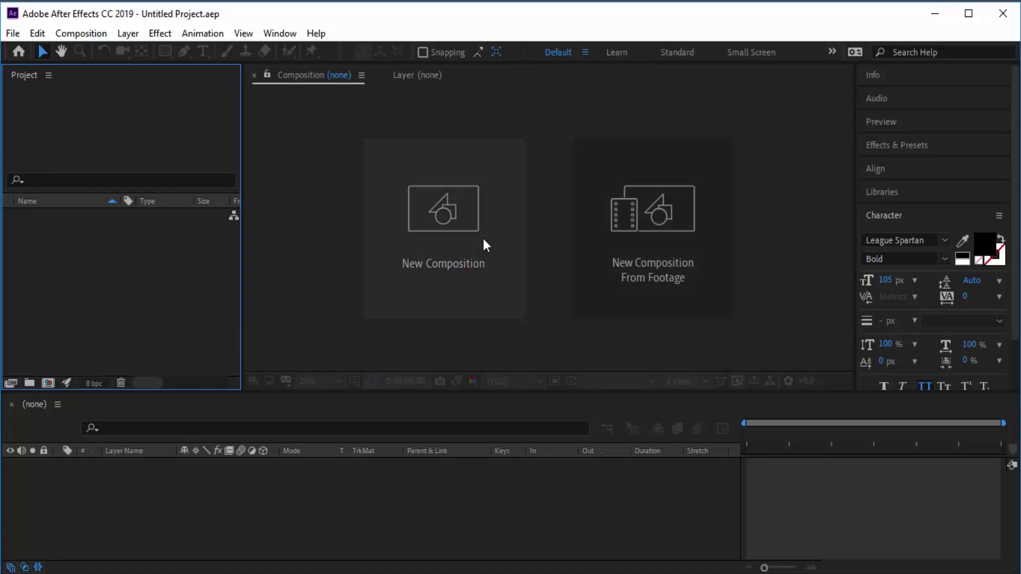
# Step: Switch to After Effects and choose action-active-black-and-white-1925452.psd from the Desktop as the file to import
pyautogui.rightClick(91, 291)
pyautogui.moveTo(157, 370)
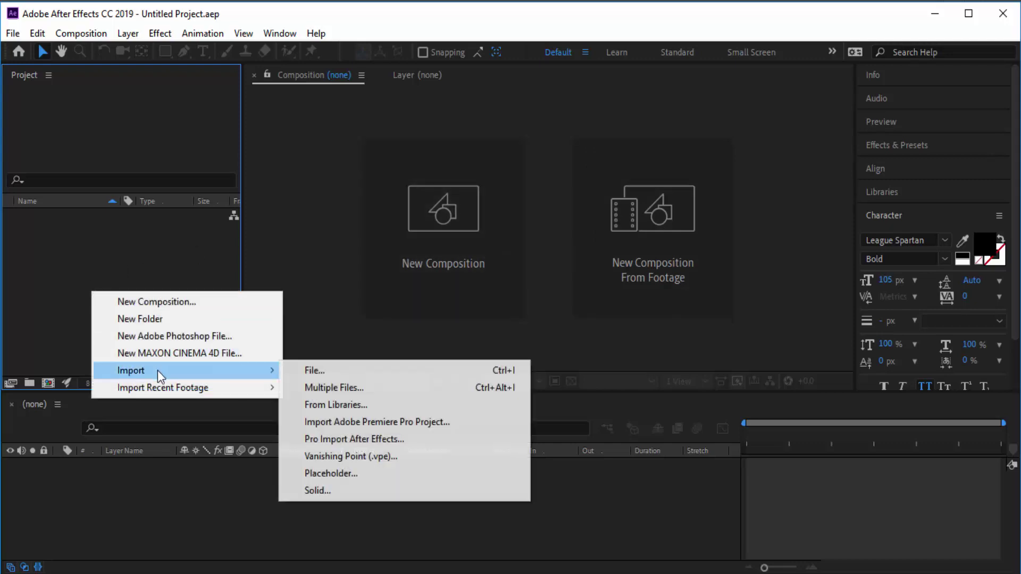
pyautogui.click(347, 374)
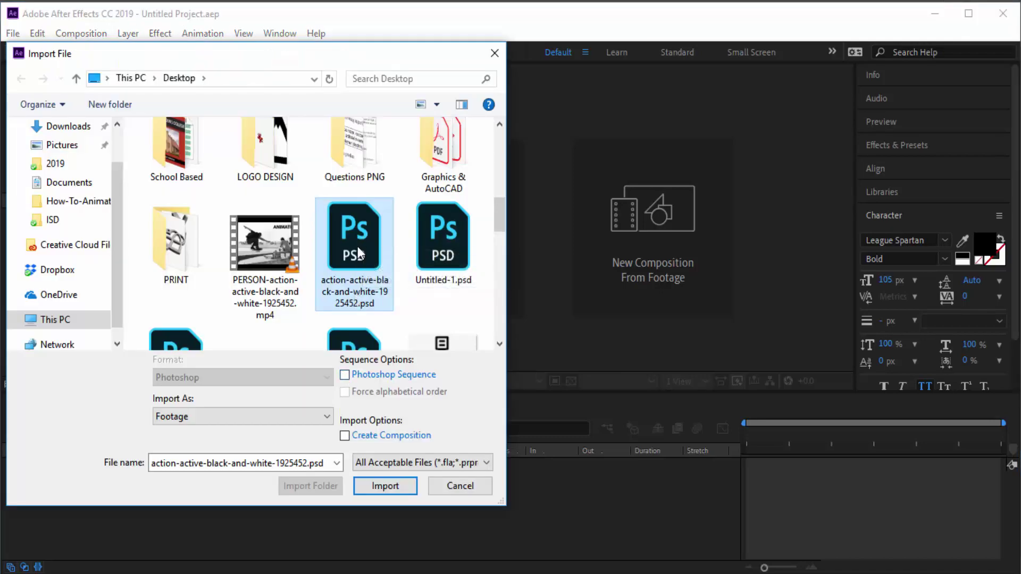
pyautogui.doubleClick(357, 247)
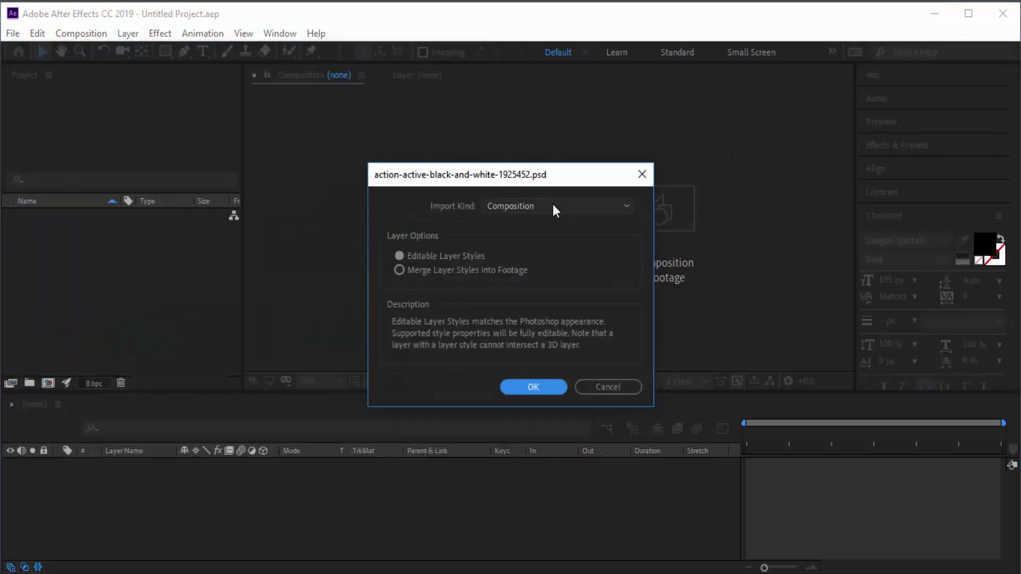
# Step: Import the PSD as a Composition with Editable Layer Styles and expand its layers folder in the project
pyautogui.click(553, 208)
pyautogui.click(552, 224)
pyautogui.click(519, 206)
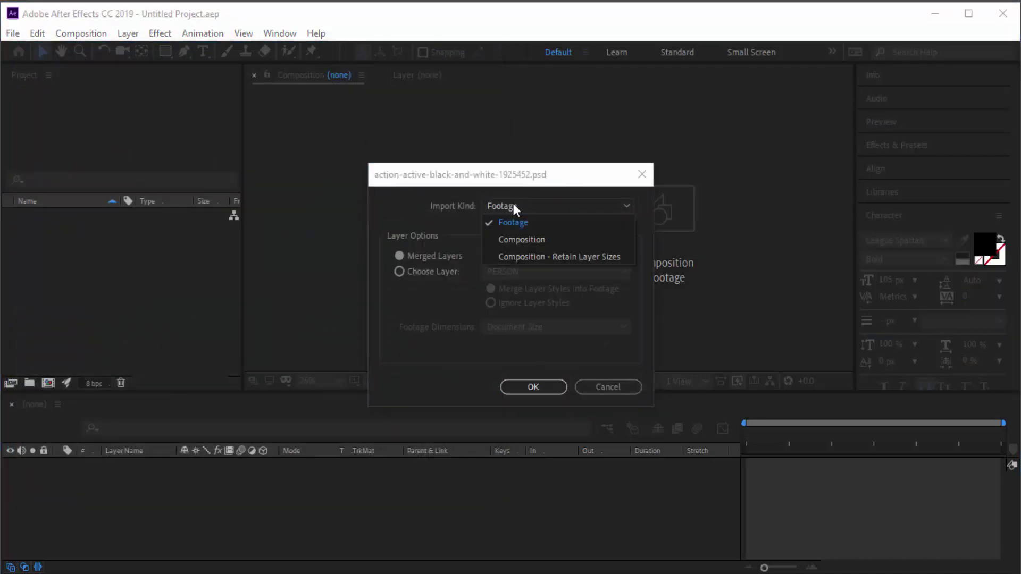
pyautogui.click(525, 242)
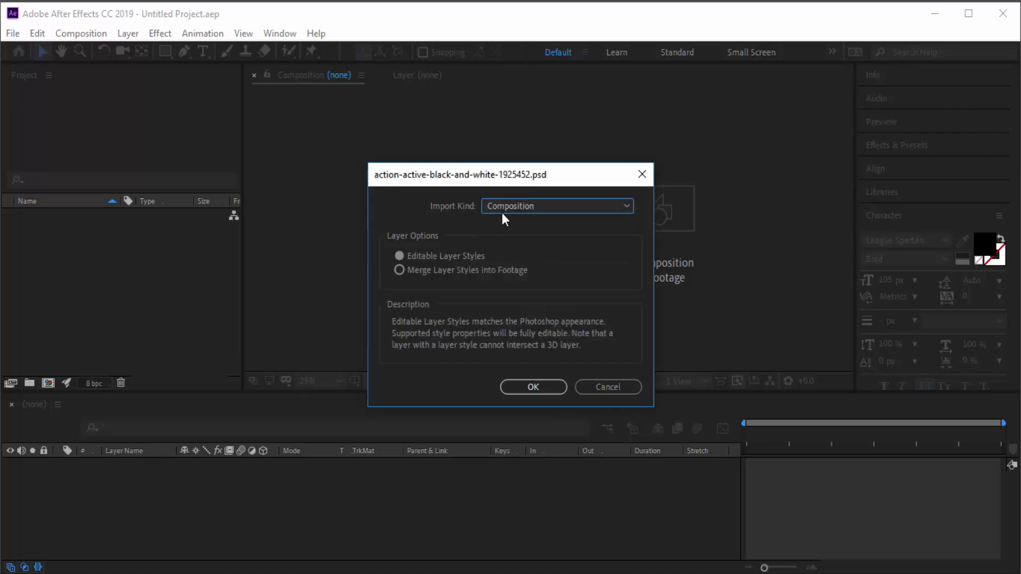
pyautogui.click(399, 256)
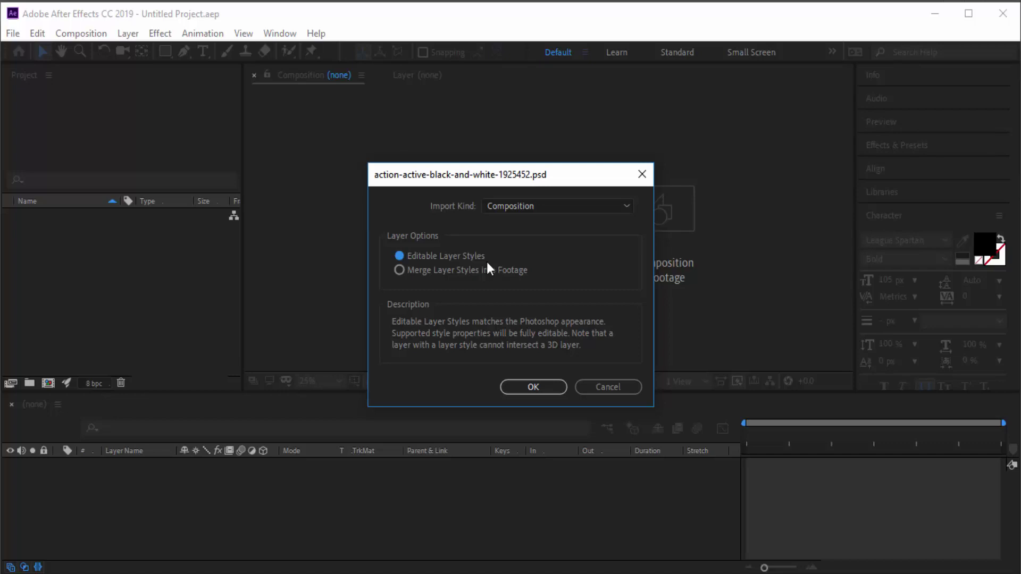
pyautogui.click(537, 388)
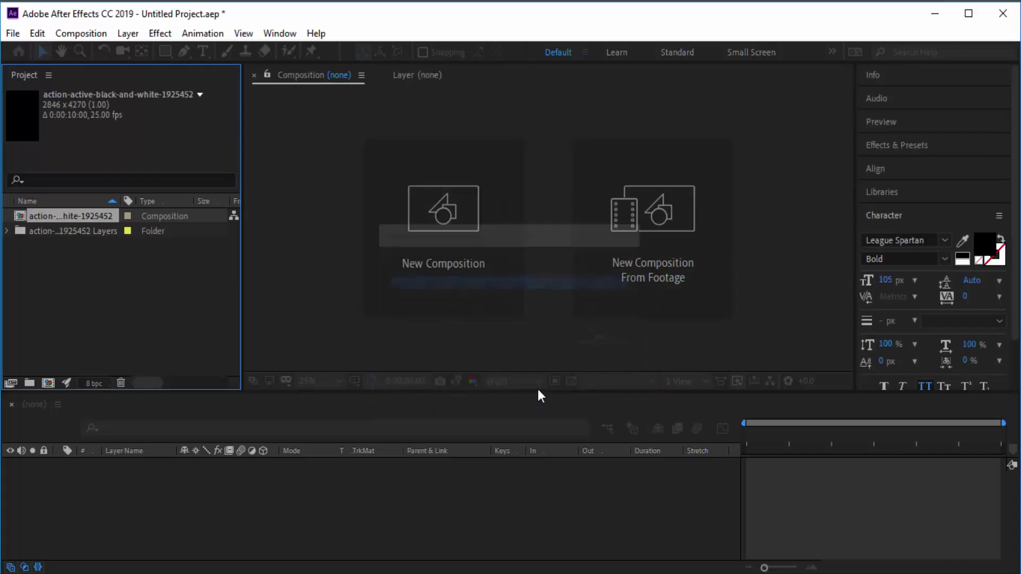
pyautogui.click(7, 231)
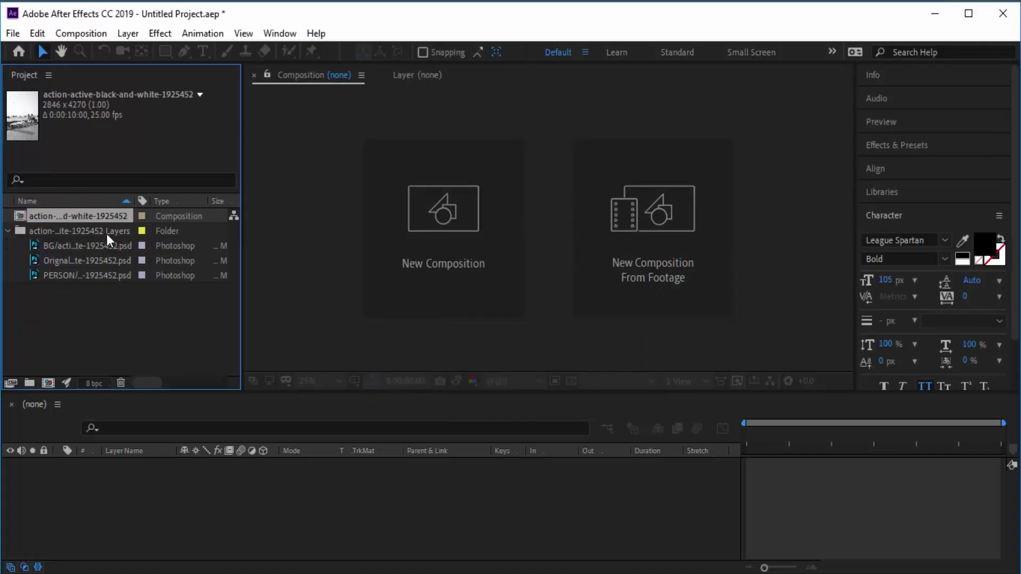
# Step: Create a composition from the BG Photoshop footage and stack the PERSON footage above it
pyautogui.moveTo(134, 203)
pyautogui.mouseDown()
pyautogui.moveTo(189, 203)
pyautogui.moveTo(151, 202)
pyautogui.mouseUp()
pyautogui.click(57, 248)
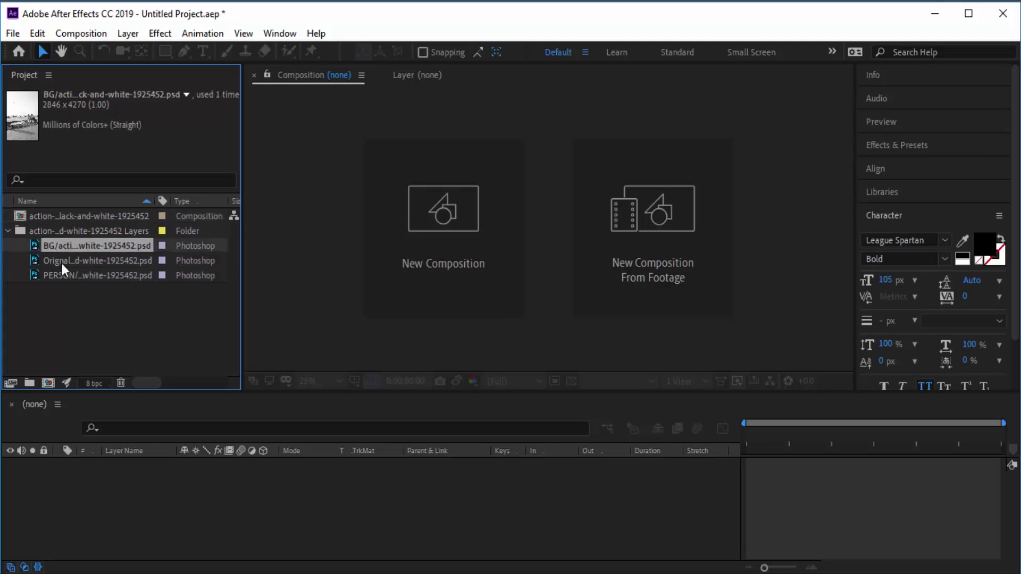
pyautogui.click(62, 275)
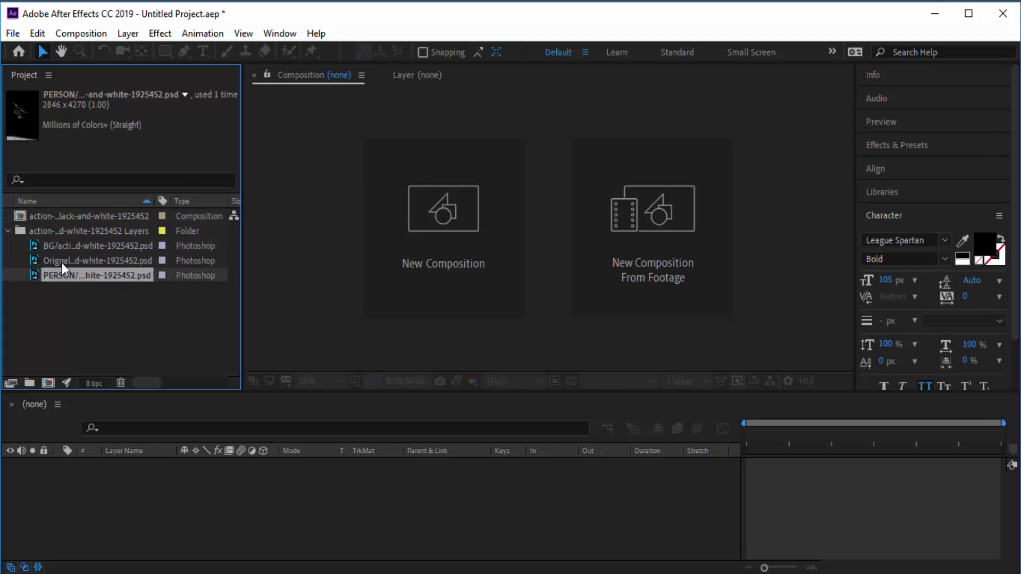
pyautogui.click(62, 261)
pyautogui.click(61, 247)
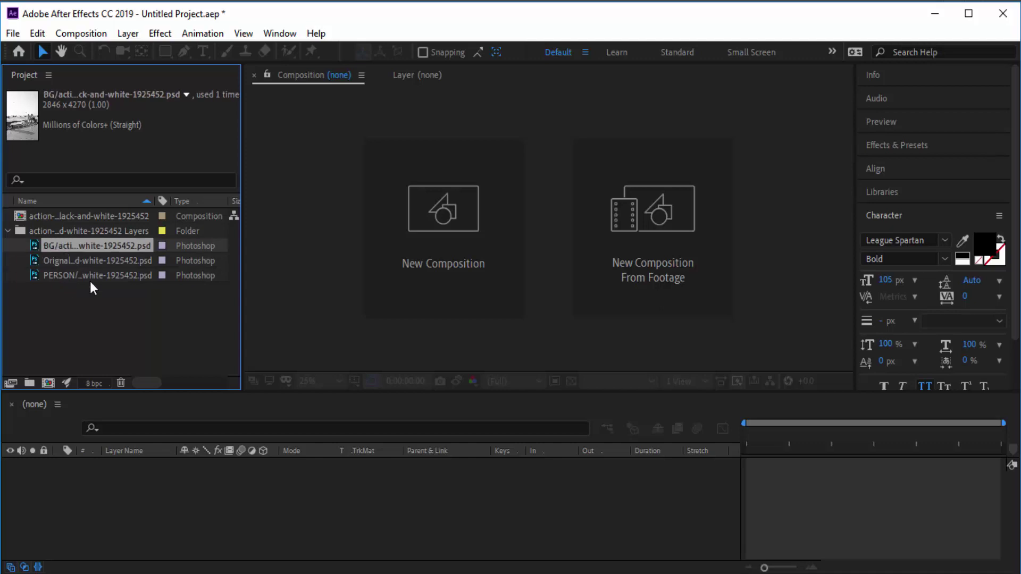
pyautogui.moveTo(67, 246); pyautogui.dragTo(131, 476)
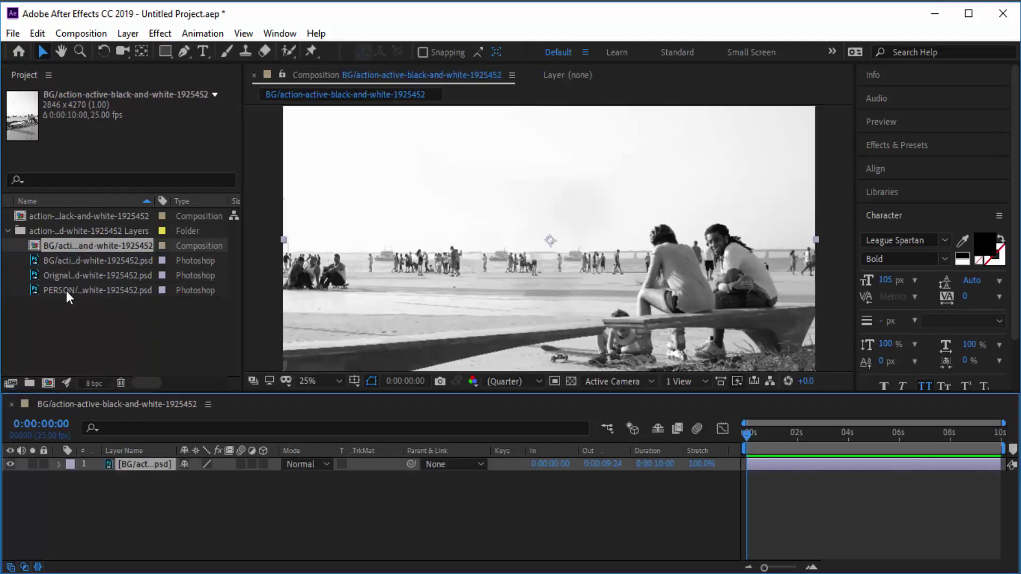
pyautogui.moveTo(66, 290); pyautogui.dragTo(128, 461)
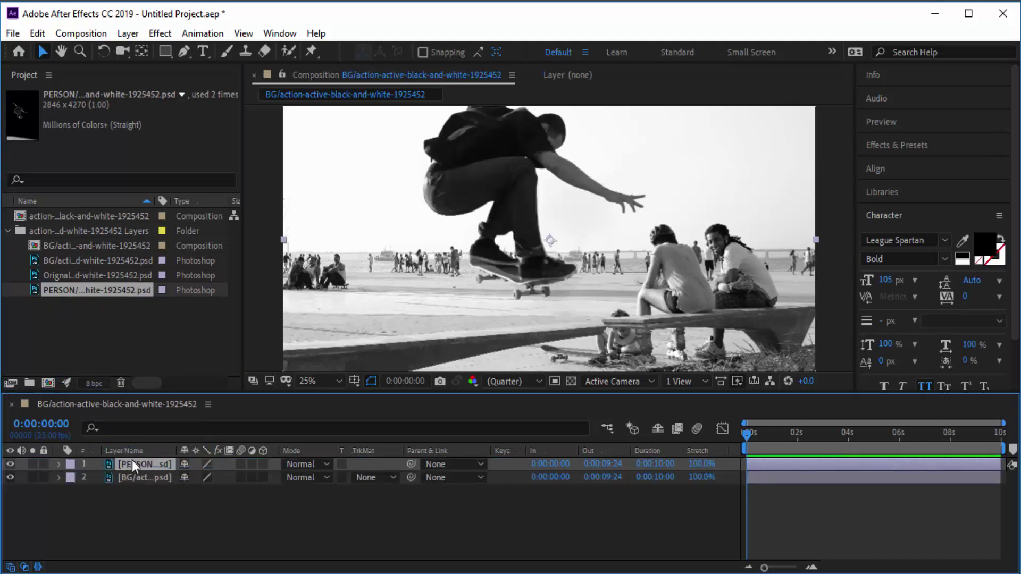
# Step: Rename the PERSON layer to skater and the BG layer to bg in the timeline
pyautogui.press('Return')
pyautogui.write('skater')
pyautogui.press('Return')
pyautogui.click(139, 480)
pyautogui.press('Return')
pyautogui.write('bg')
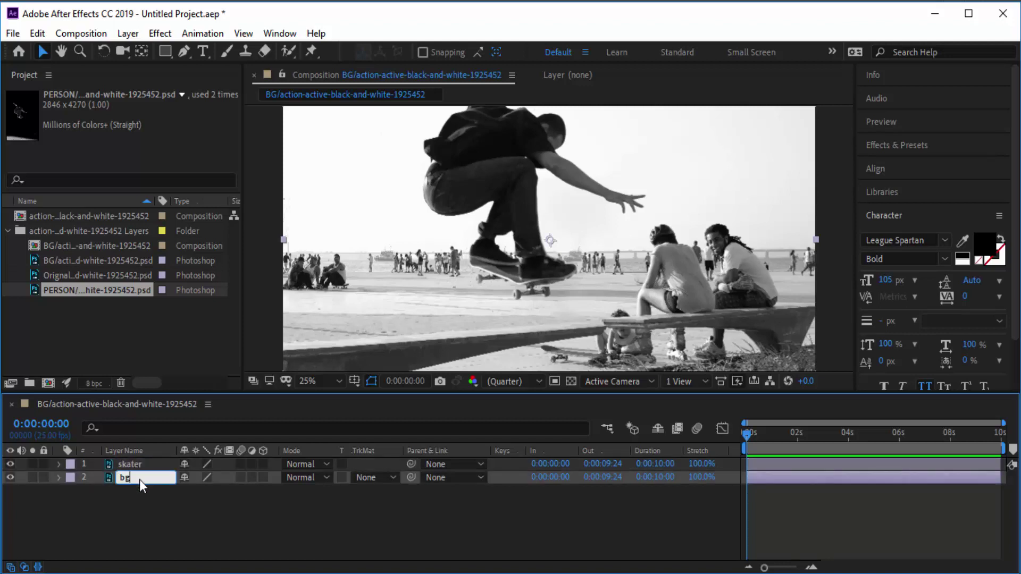
pyautogui.press('Return')
# Step: Change the composition to the HDTV 1080 25 preset, 1920 x 1080 px, in its settings
pyautogui.scroll(-1, 258, 222)
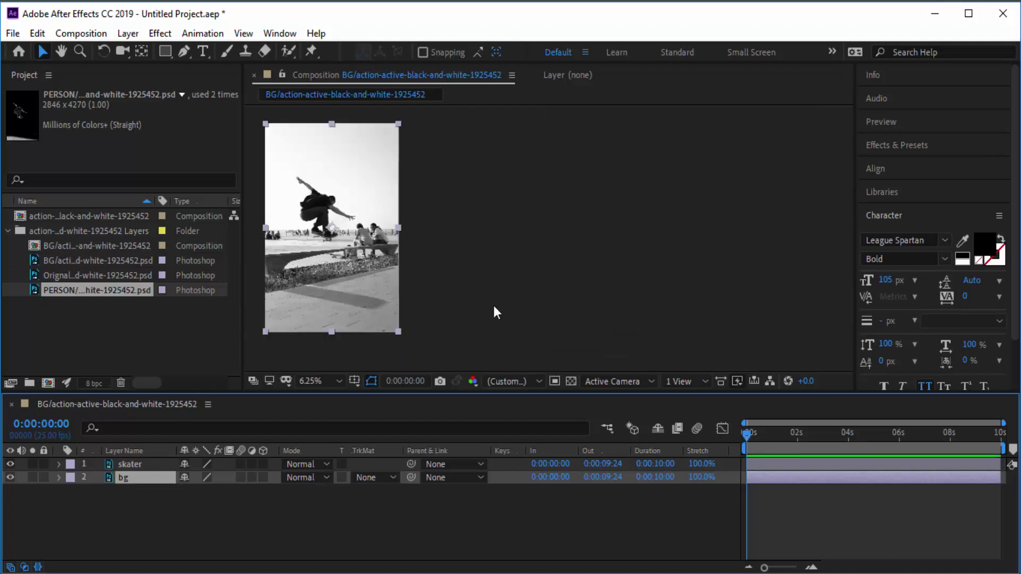
pyautogui.scroll(-1, 454, 285)
pyautogui.scroll(-1, 449, 235)
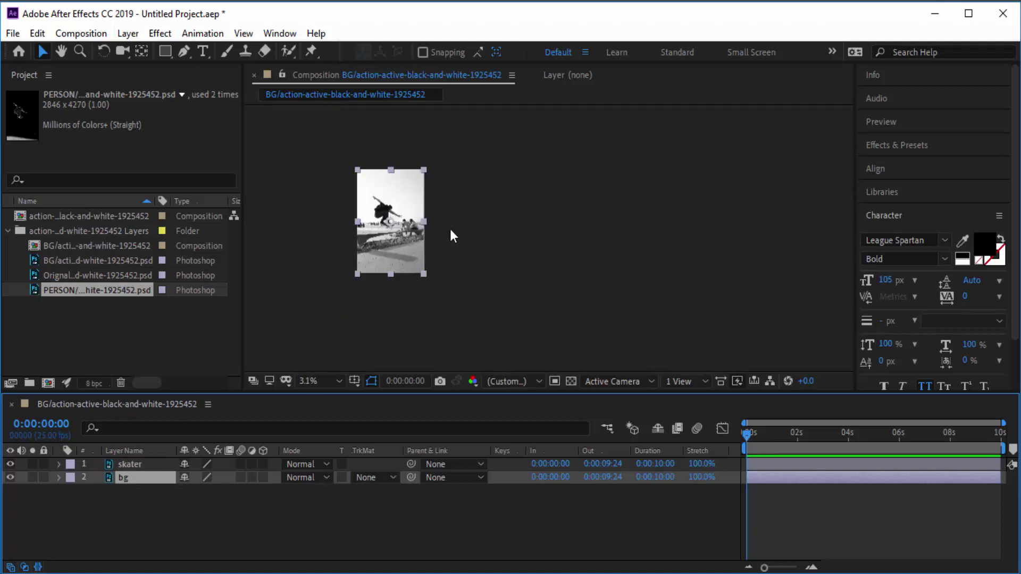
pyautogui.scroll(1, 329, 222)
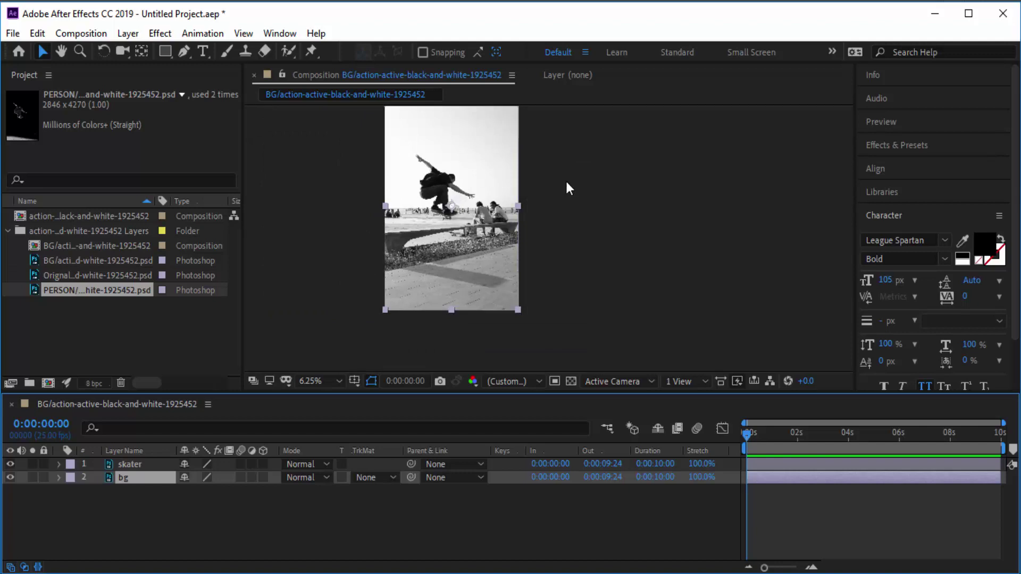
pyautogui.moveTo(564, 180); pyautogui.dragTo(598, 219)
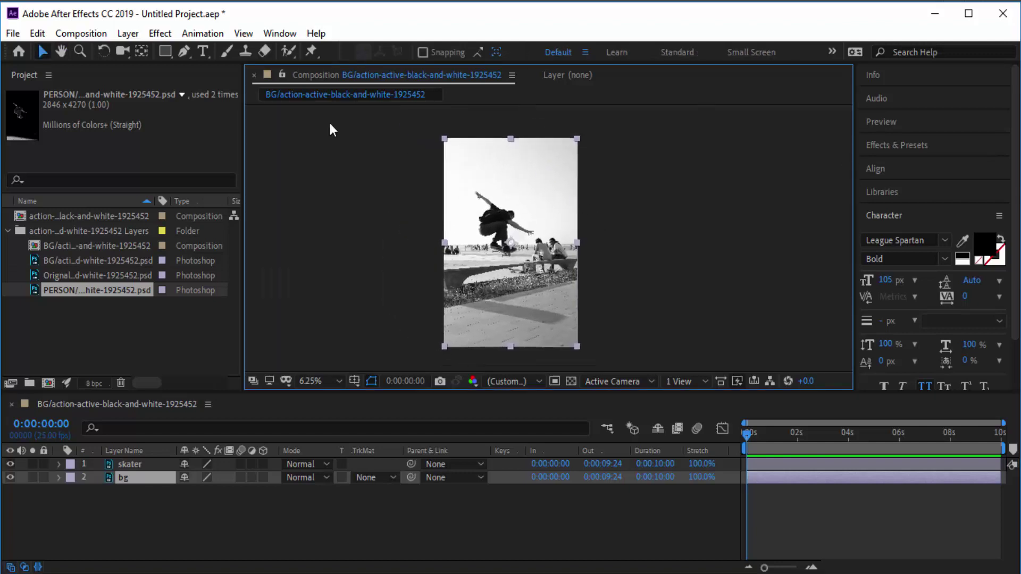
pyautogui.click(94, 33)
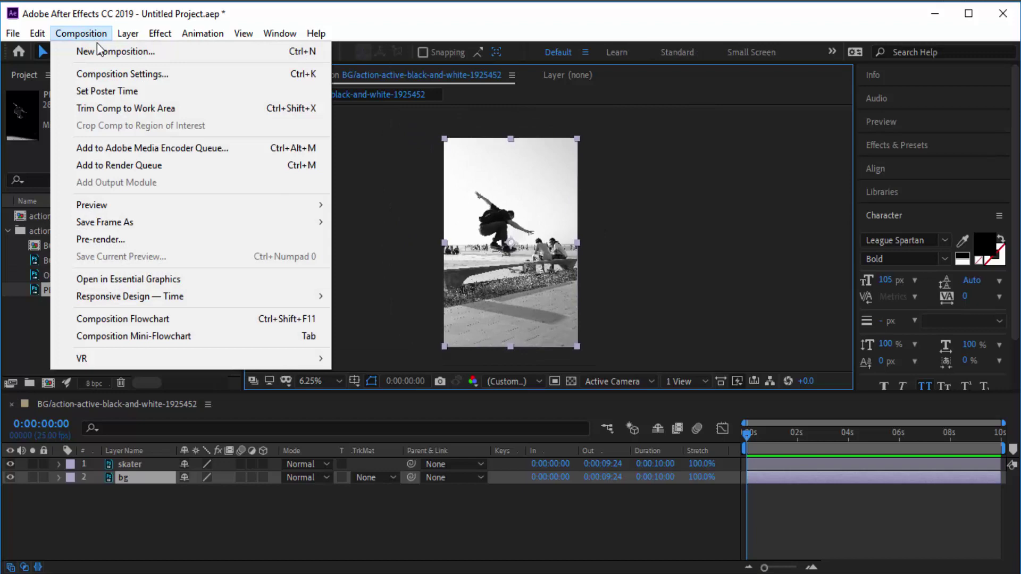
pyautogui.click(109, 72)
pyautogui.click(568, 190)
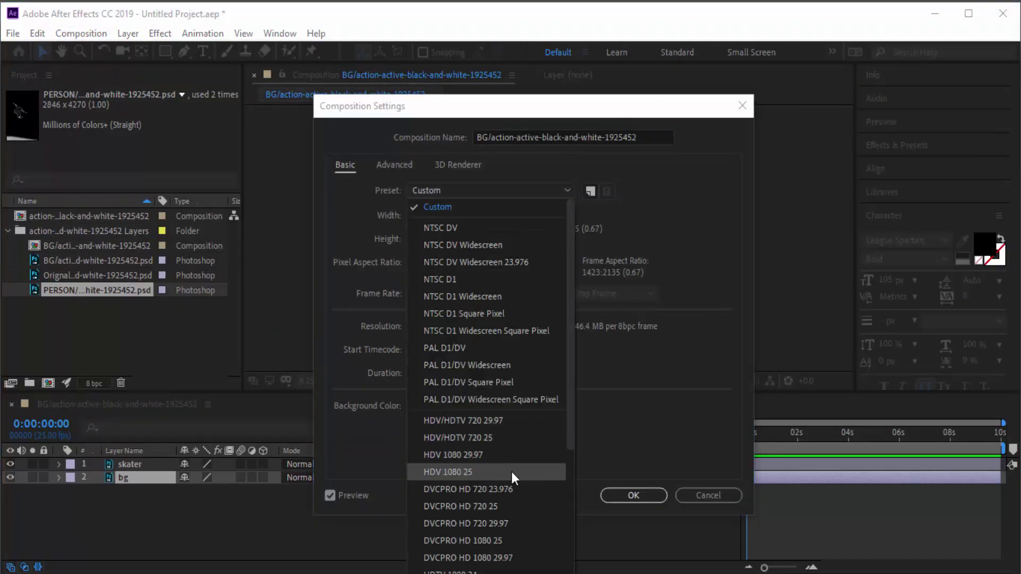
pyautogui.click(511, 472)
pyautogui.click(568, 190)
pyautogui.click(450, 468)
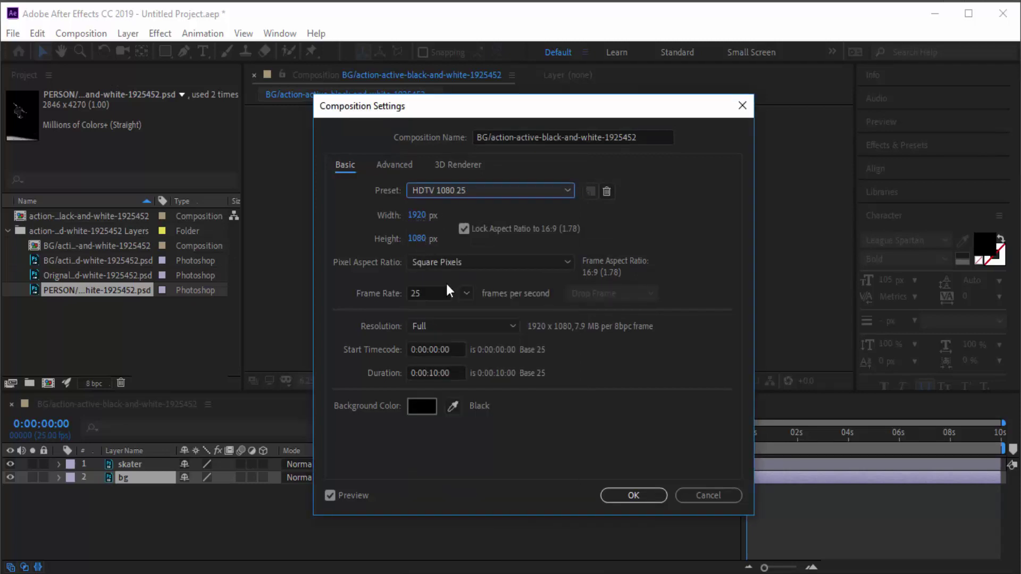
pyautogui.click(435, 372)
pyautogui.click(434, 373)
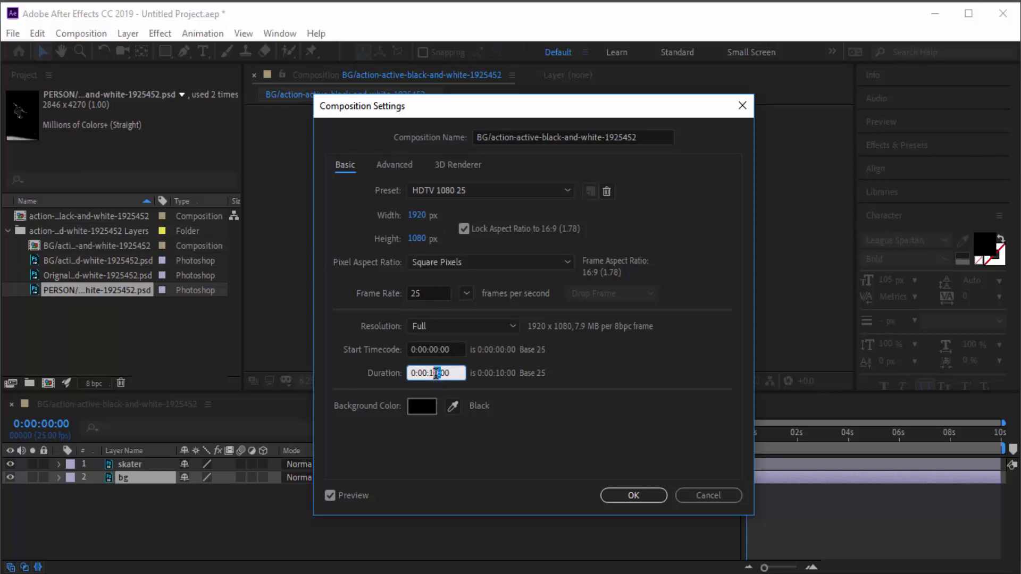
pyautogui.moveTo(438, 373); pyautogui.dragTo(433, 373)
pyautogui.click(644, 496)
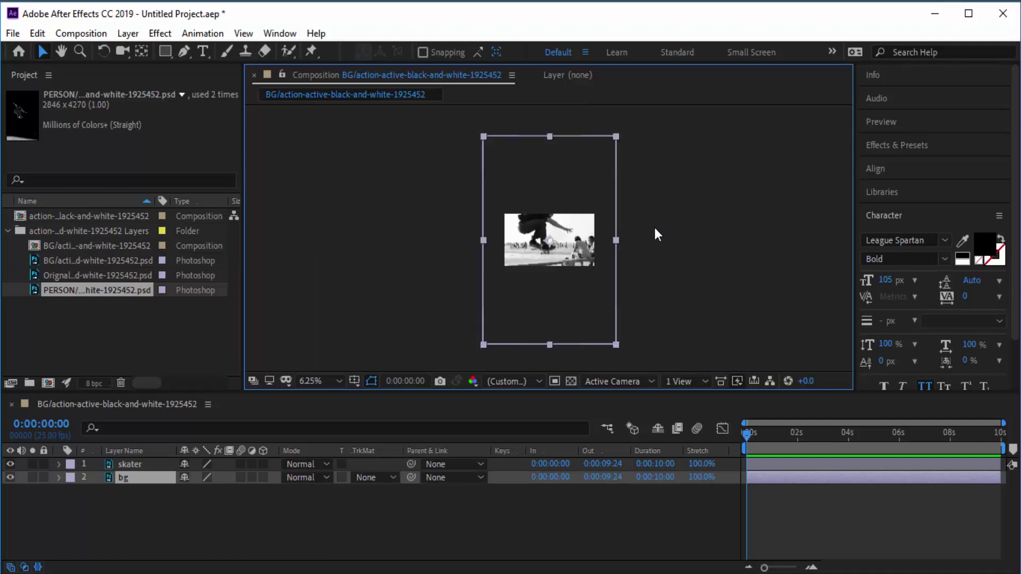
# Step: Scale the bg layer down proportionally until it is just wider than the frame, and nudge it slightly upward
pyautogui.scroll(1, 638, 242)
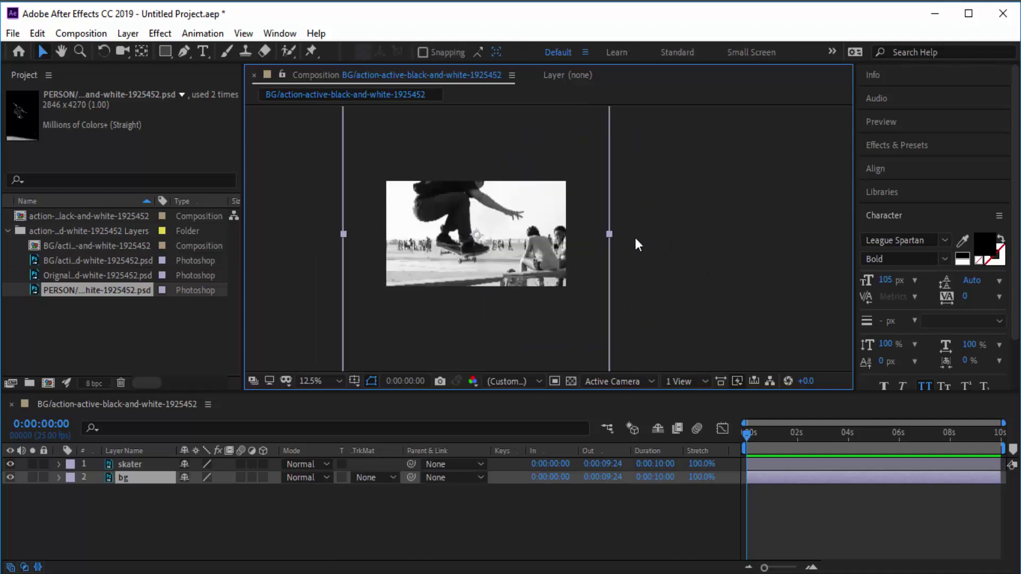
pyautogui.scroll(1, 665, 235)
pyautogui.scroll(-2, 665, 234)
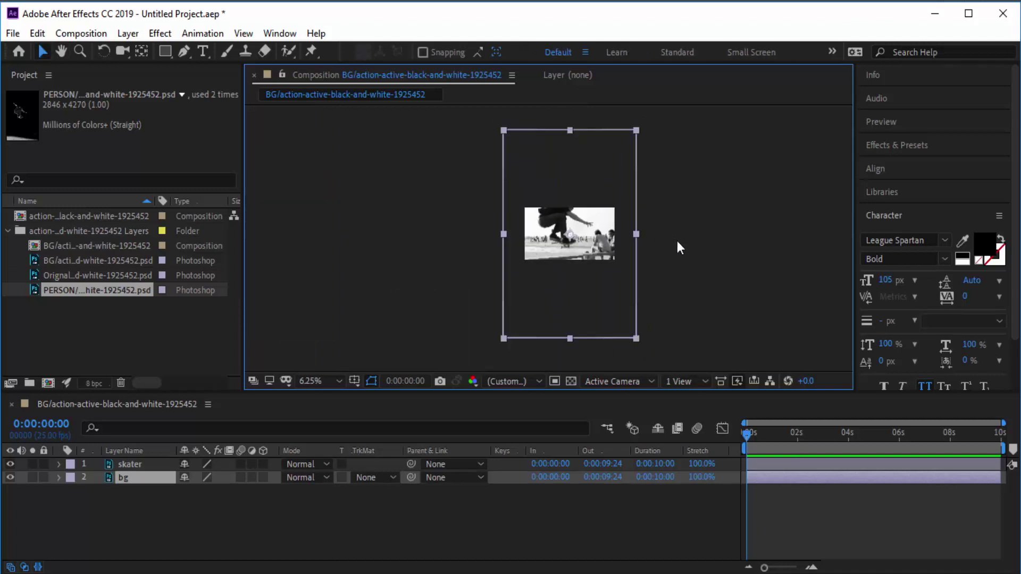
pyautogui.scroll(1, 678, 241)
pyautogui.scroll(-1, 677, 242)
pyautogui.scroll(1, 675, 234)
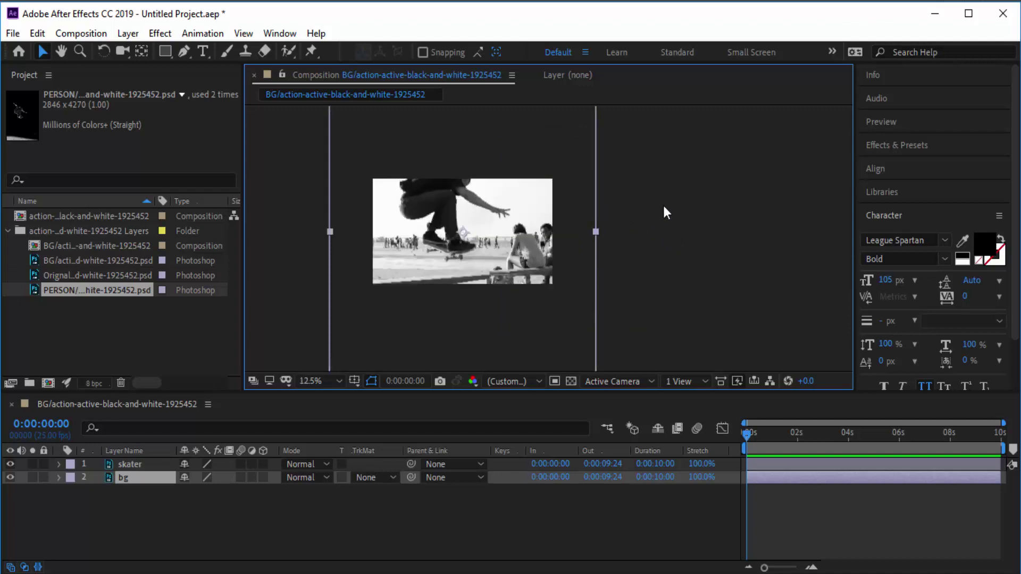
pyautogui.press('h')
pyautogui.moveTo(664, 207); pyautogui.dragTo(693, 208)
pyautogui.press('v')
pyautogui.press('h')
pyautogui.press('v')
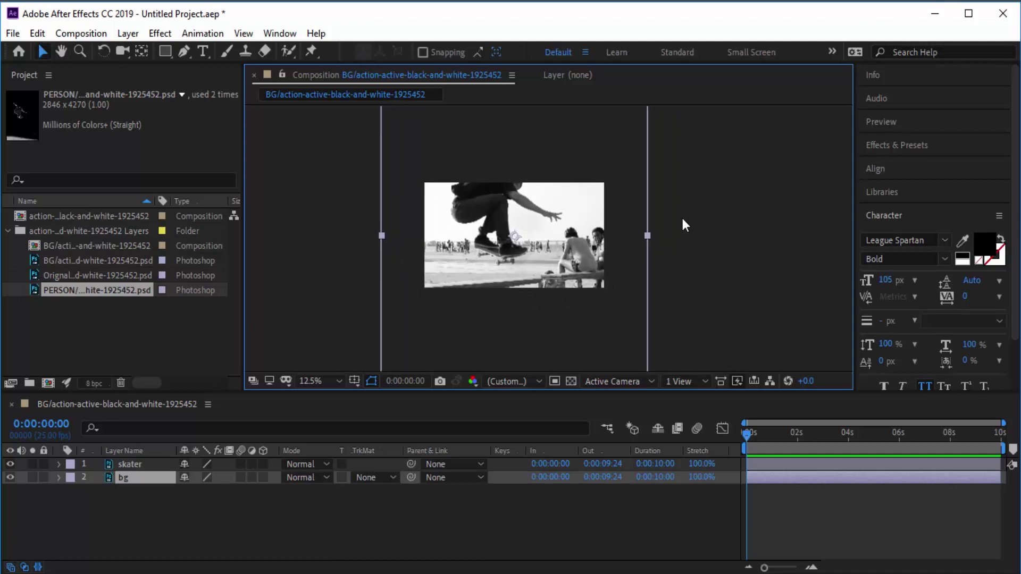
pyautogui.press(',')
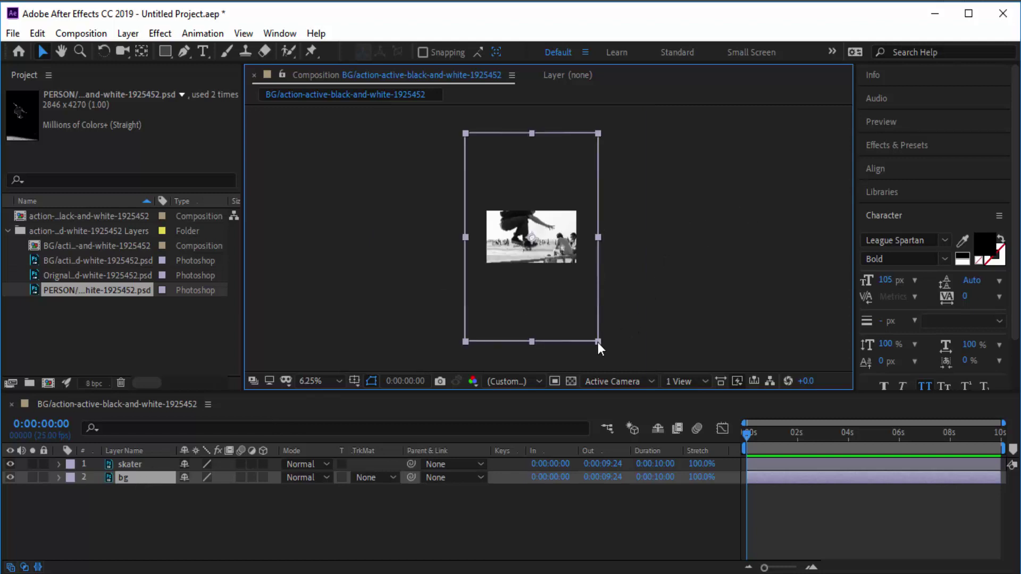
pyautogui.moveTo(597, 342); pyautogui.dragTo(586, 311)
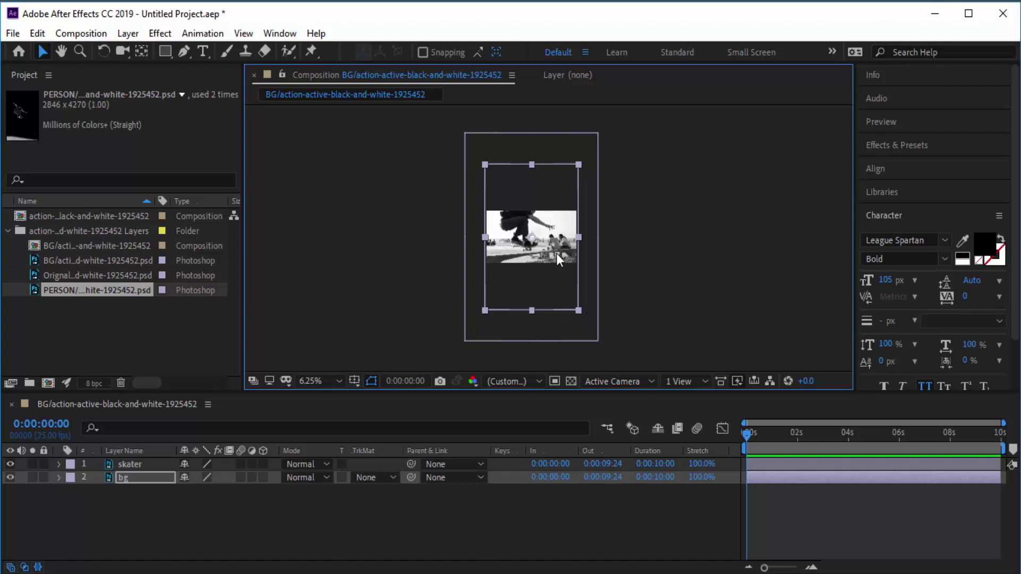
pyautogui.moveTo(558, 253); pyautogui.dragTo(559, 255)
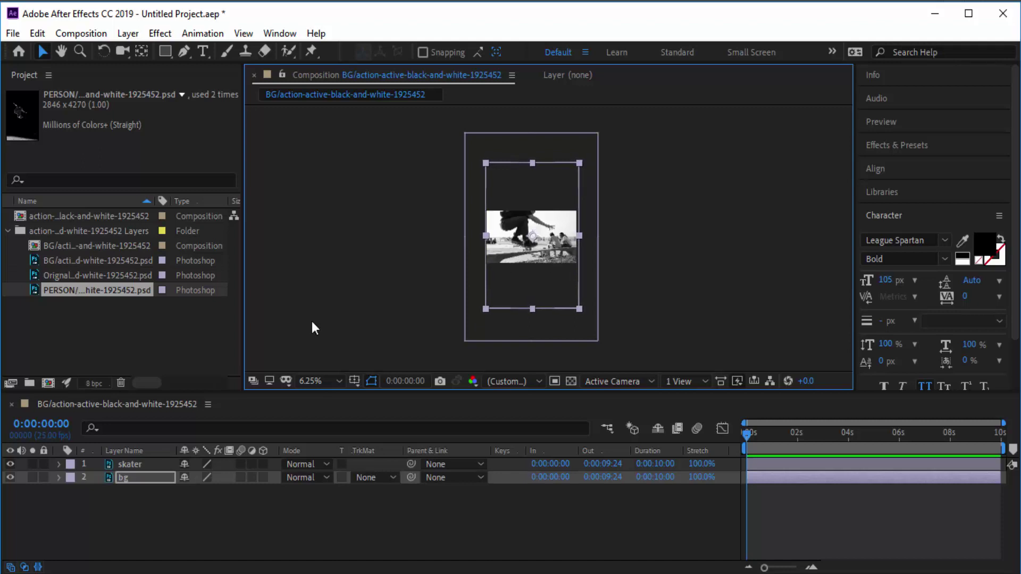
# Step: Scale the skater layer down proportionally to about two thirds of the bg layer's width and position him over the plaza left of the seated couple
pyautogui.click(139, 463)
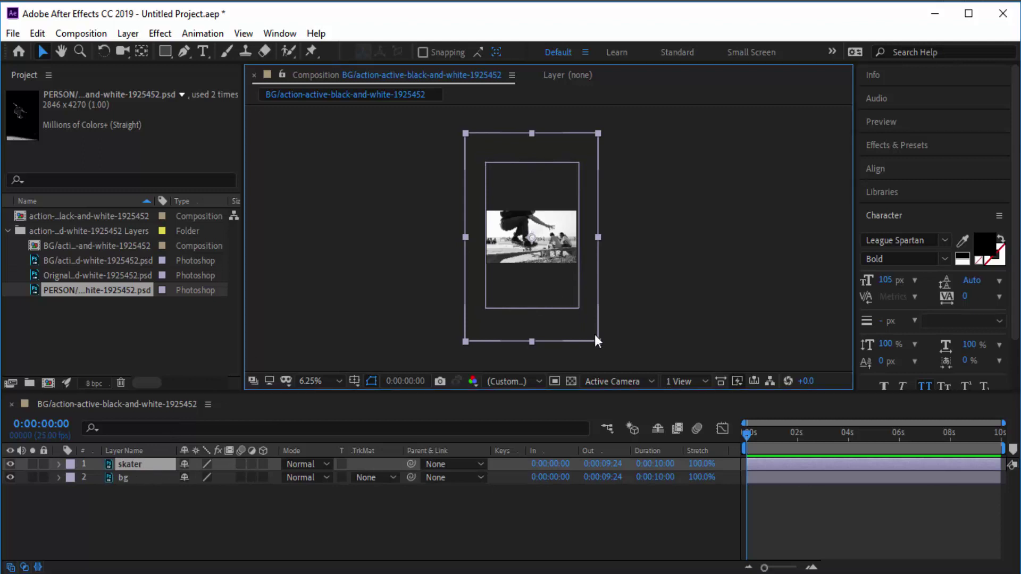
pyautogui.moveTo(598, 341); pyautogui.dragTo(570, 286)
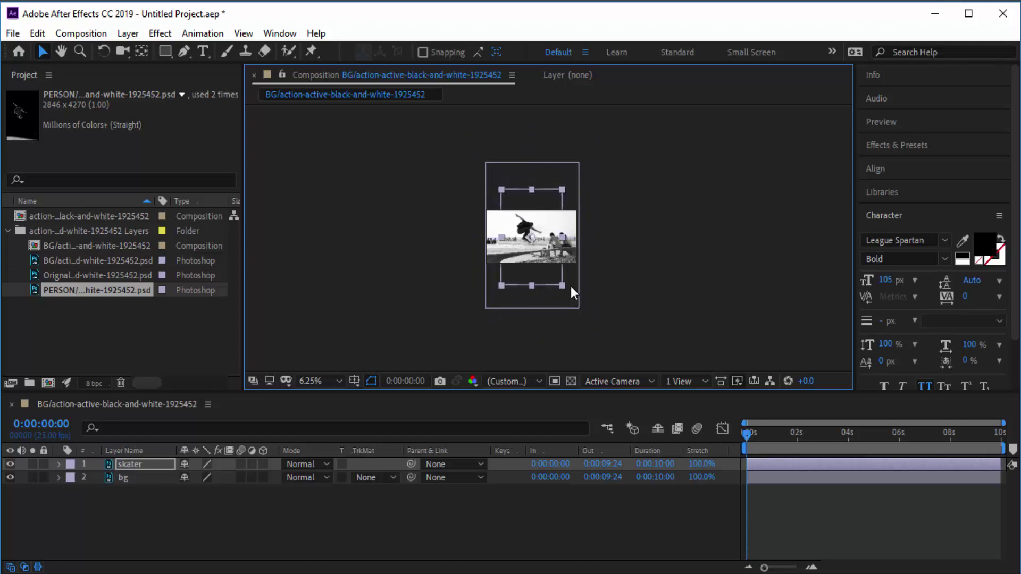
pyautogui.scroll(2, 506, 233)
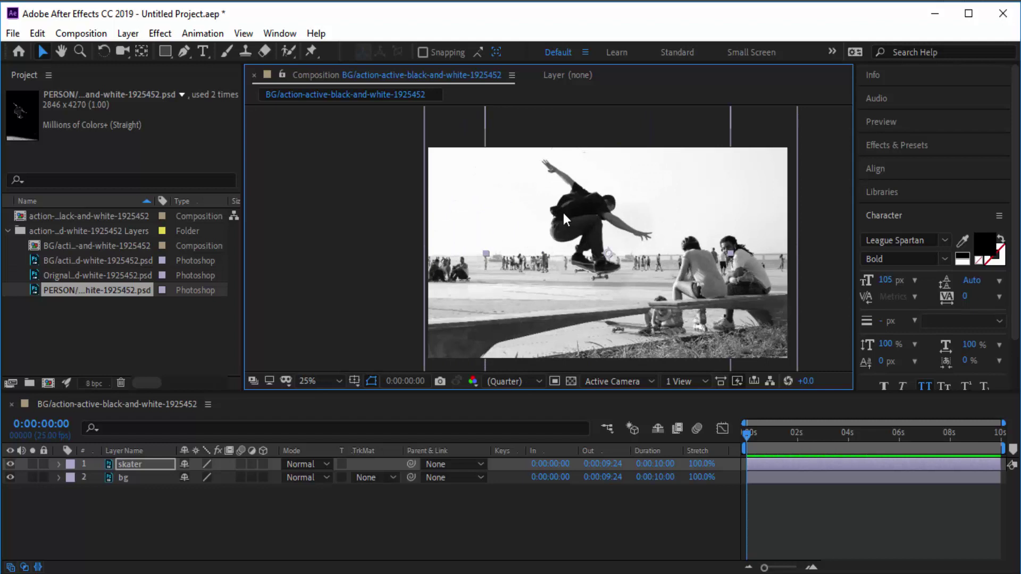
pyautogui.scroll(-1, 362, 213)
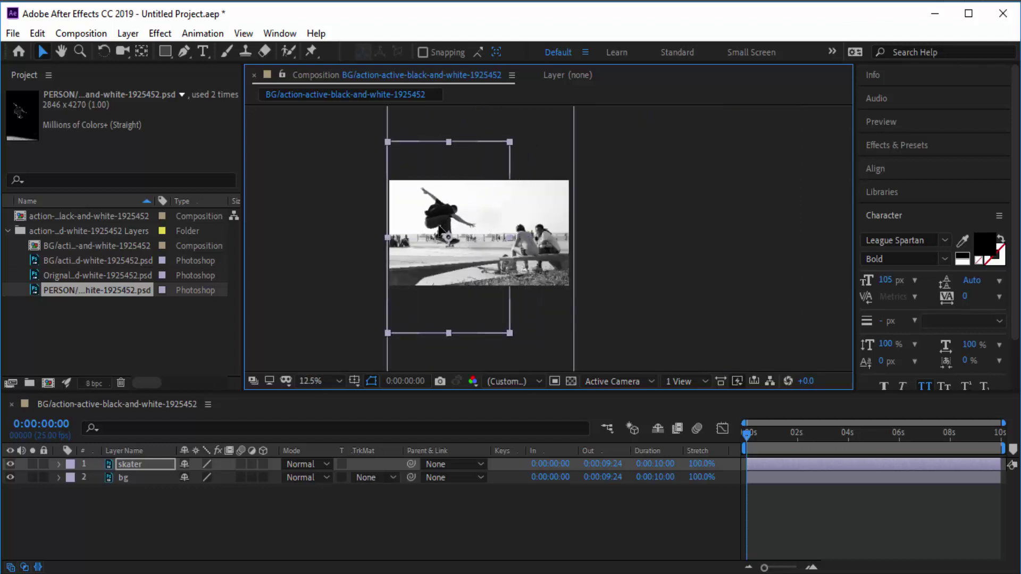
pyautogui.moveTo(440, 229)
pyautogui.mouseDown()
pyautogui.moveTo(434, 236)
pyautogui.moveTo(449, 234)
pyautogui.mouseUp()
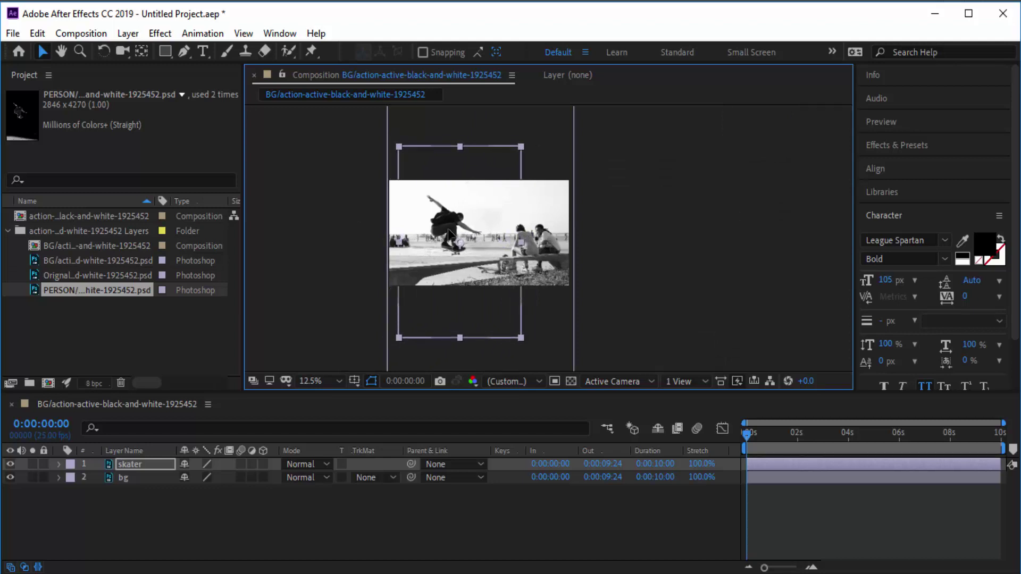
pyautogui.scroll(1, 638, 236)
pyautogui.moveTo(553, 257); pyautogui.dragTo(803, 268)
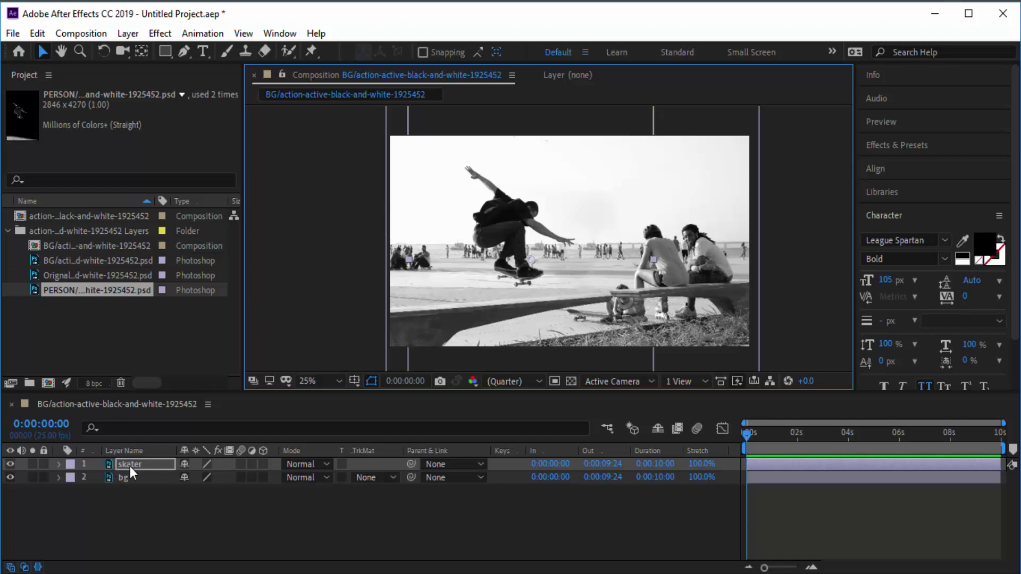
# Step: Add Puppet position pins to the skater's raised hand, lowered forearm, head, hip, lower leg and rear foot
pyautogui.click(312, 52)
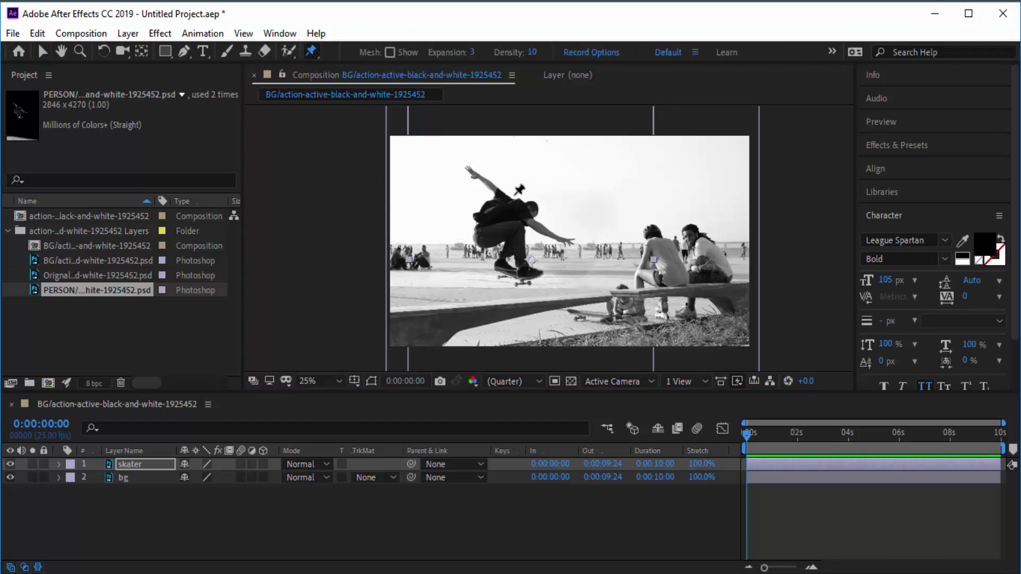
pyautogui.click(473, 172)
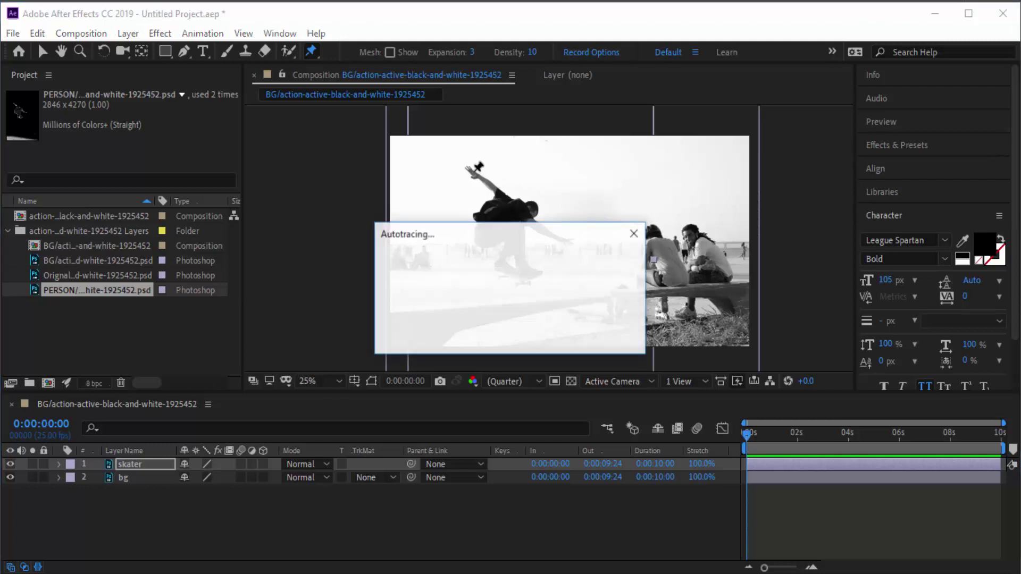
pyautogui.click(550, 233)
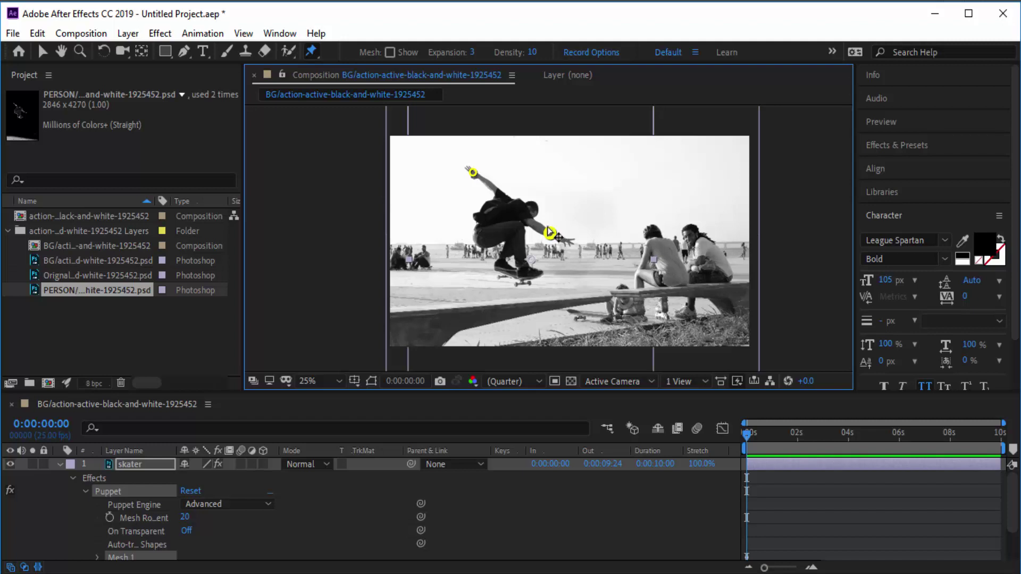
pyautogui.click(532, 205)
pyautogui.click(494, 233)
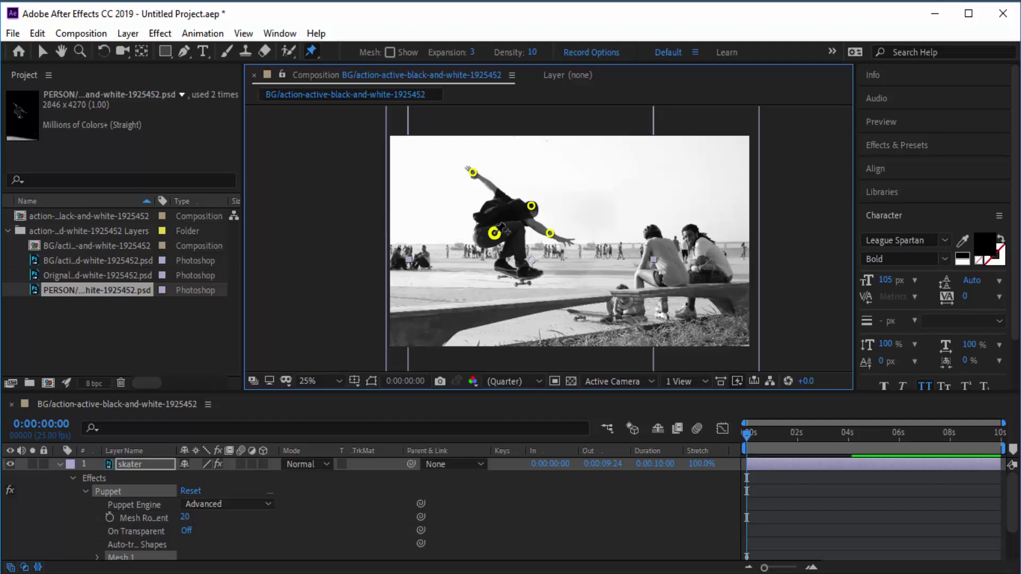
pyautogui.click(520, 250)
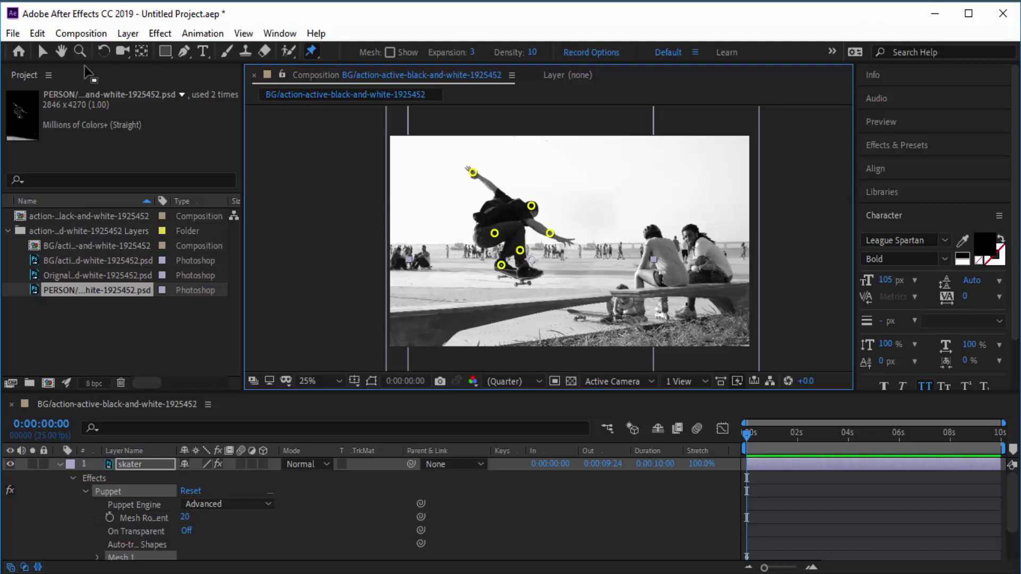
# Step: Try moving the skater's forearm and raised-hand puppet pins, and shift the hip pin slightly upward with the Selection tool
pyautogui.click(44, 51)
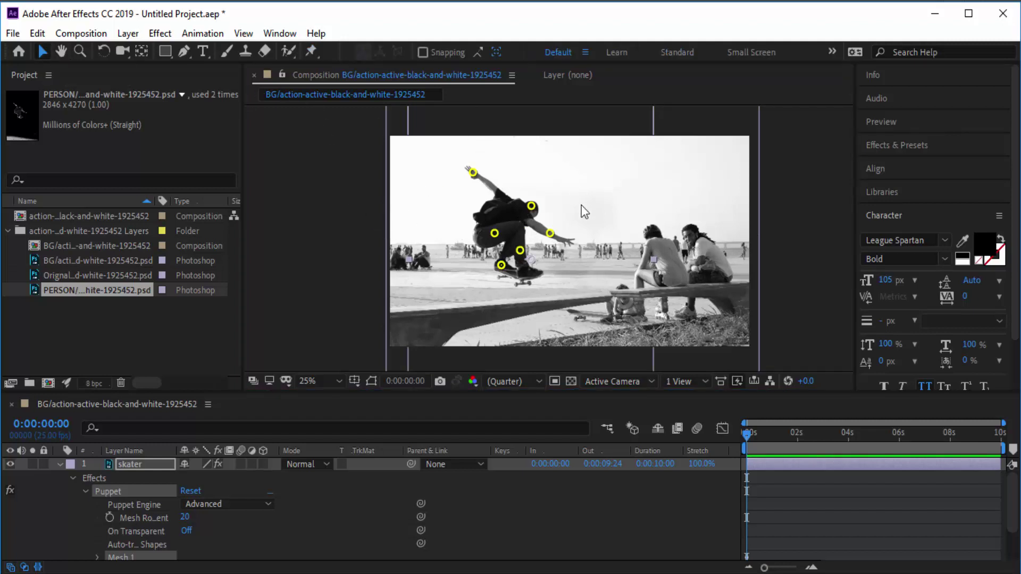
pyautogui.moveTo(552, 235)
pyautogui.mouseDown()
pyautogui.moveTo(542, 218)
pyautogui.moveTo(563, 224)
pyautogui.moveTo(546, 218)
pyautogui.moveTo(553, 237)
pyautogui.mouseUp()
pyautogui.moveTo(472, 172)
pyautogui.mouseDown()
pyautogui.moveTo(468, 191)
pyautogui.moveTo(467, 165)
pyautogui.moveTo(480, 164)
pyautogui.moveTo(473, 172)
pyautogui.mouseUp()
pyautogui.moveTo(494, 233); pyautogui.dragTo(496, 229)
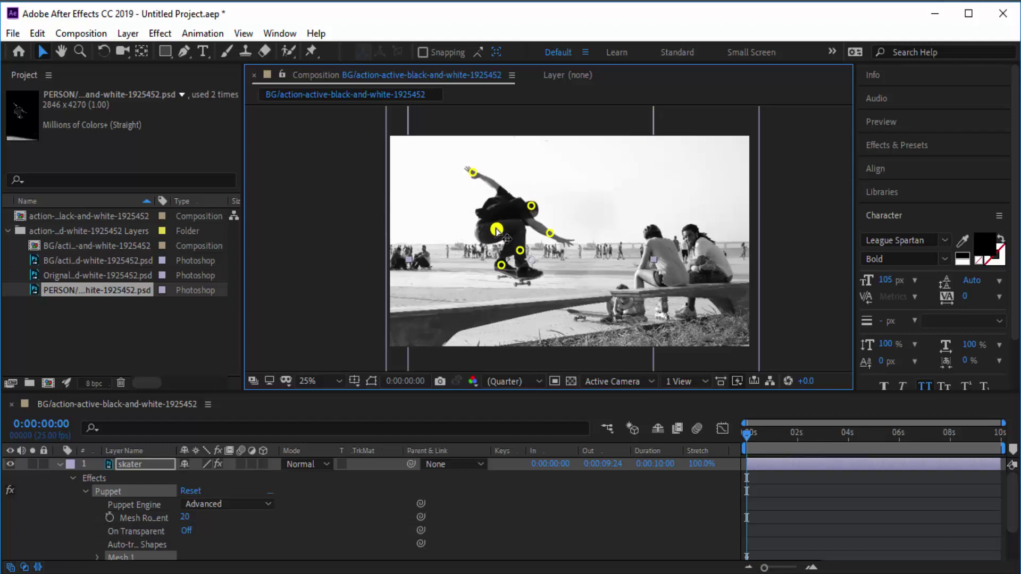
# Step: Try shifting the skater's lower-leg puppet pin sideways, undo it, and test small moves of the forearm and rear-foot pins
pyautogui.click(520, 250)
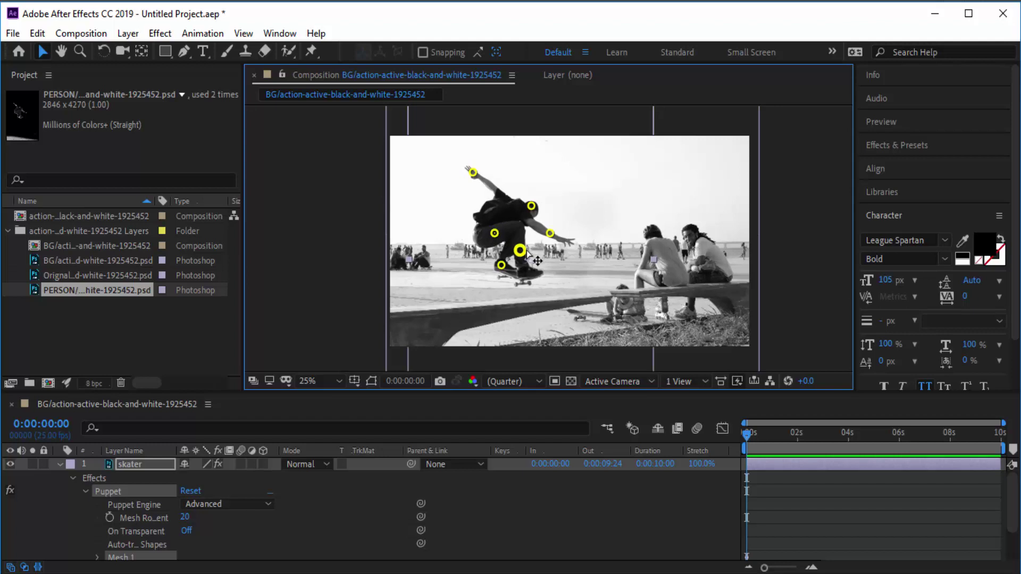
pyautogui.moveTo(523, 255); pyautogui.dragTo(549, 261)
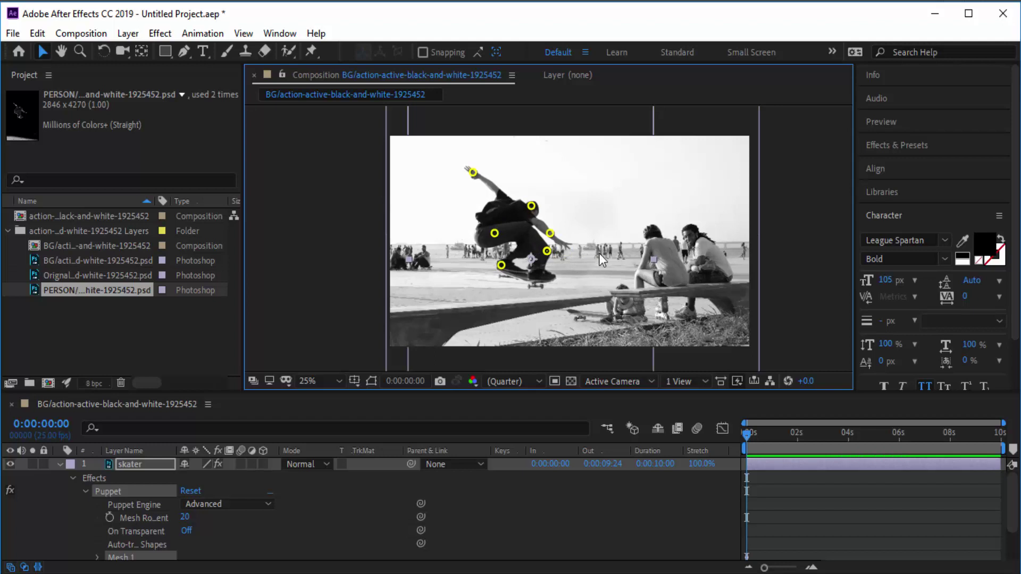
pyautogui.hotkey('ctrl', 'z')
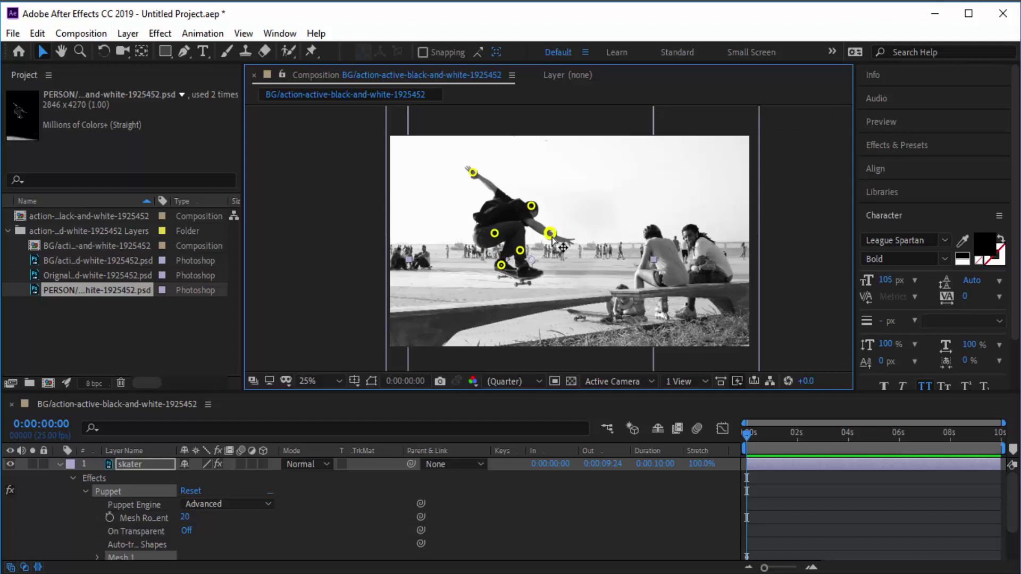
pyautogui.moveTo(552, 238); pyautogui.dragTo(548, 240)
pyautogui.moveTo(501, 266); pyautogui.dragTo(501, 265)
# Step: Show the skater layer's keyframed puppet pin properties in the timeline and look through them
pyautogui.click(74, 478)
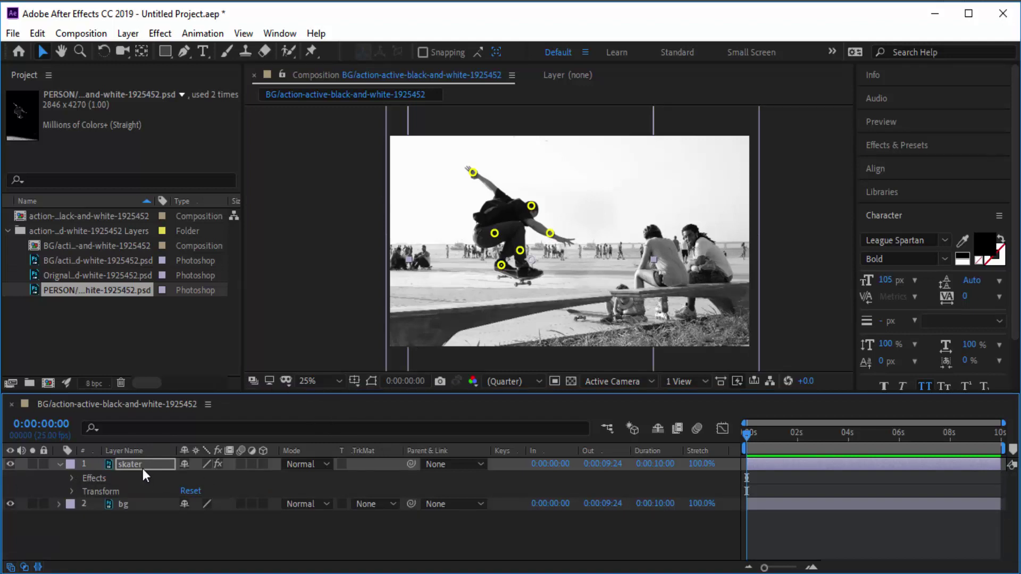
pyautogui.press('u')
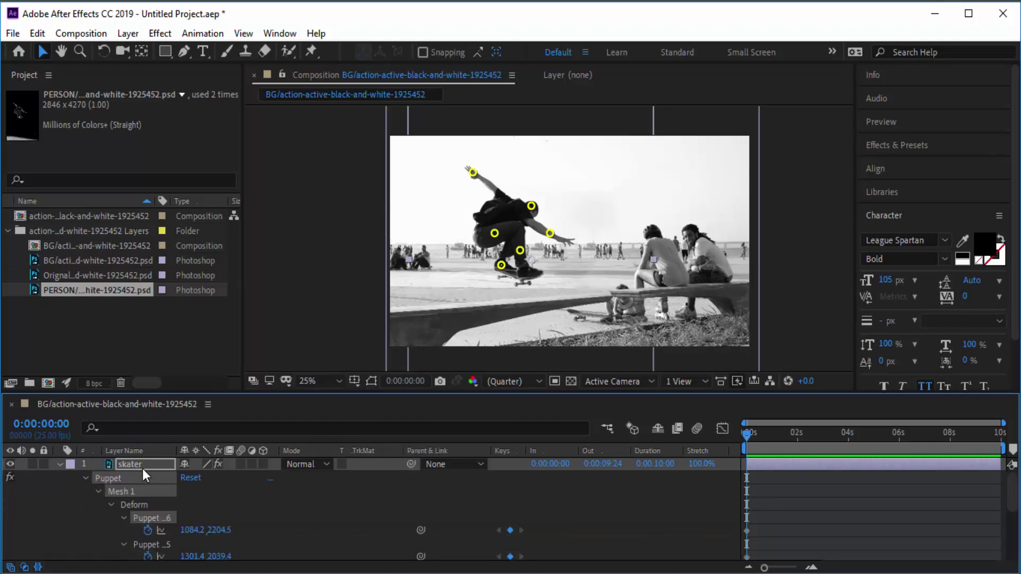
pyautogui.scroll(-4, 200, 496)
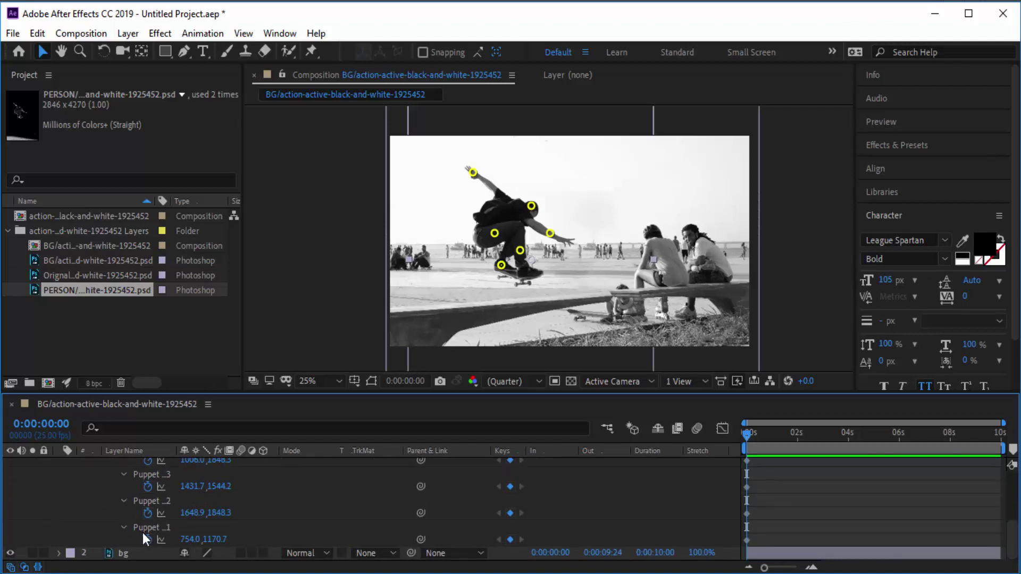
pyautogui.scroll(4, 142, 533)
pyautogui.scroll(-4, 144, 517)
# Step: At 0:00:00:00, move the lowered forearm's puppet pin down to about 1648.9, 1961.2
pyautogui.moveTo(751, 442); pyautogui.dragTo(722, 442)
pyautogui.moveTo(554, 237); pyautogui.dragTo(552, 247)
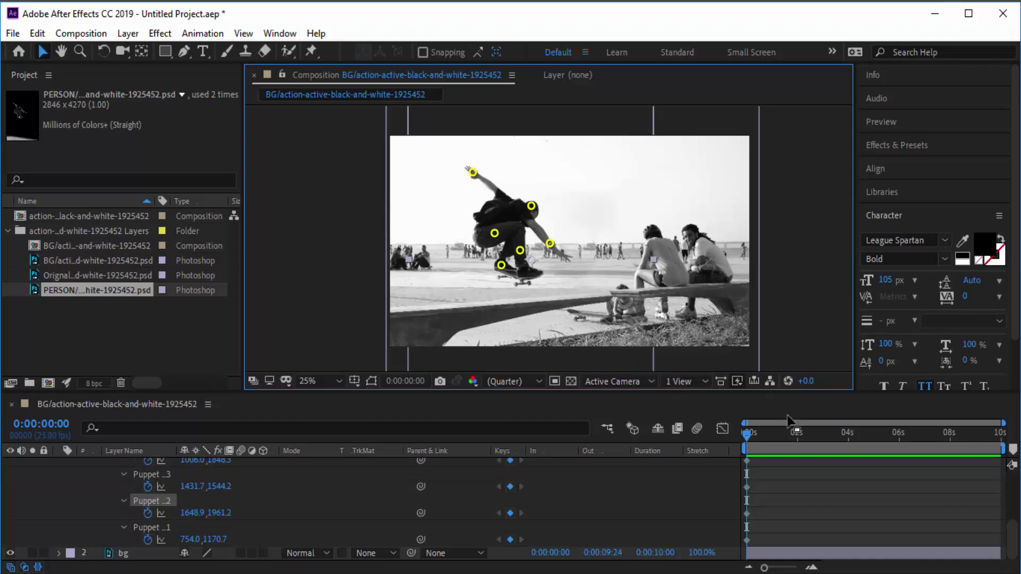
pyautogui.moveTo(745, 435)
pyautogui.mouseDown()
pyautogui.moveTo(778, 436)
pyautogui.moveTo(741, 435)
pyautogui.mouseUp()
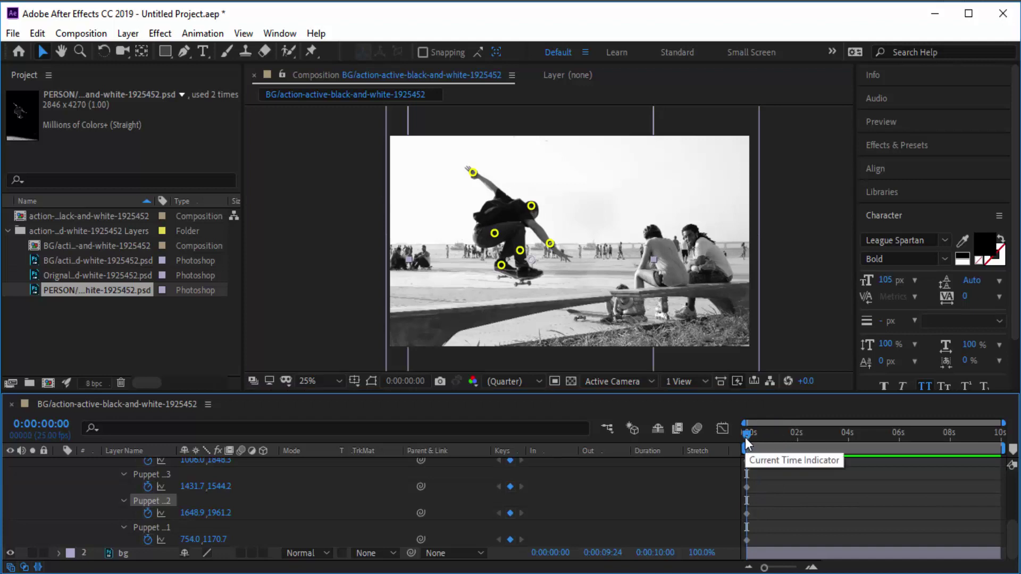
# Step: At 0:00:09:24, raise the lowered forearm's puppet pin to about 1648.9, 1778.8 to keyframe its end pose
pyautogui.moveTo(748, 434); pyautogui.dragTo(1011, 441)
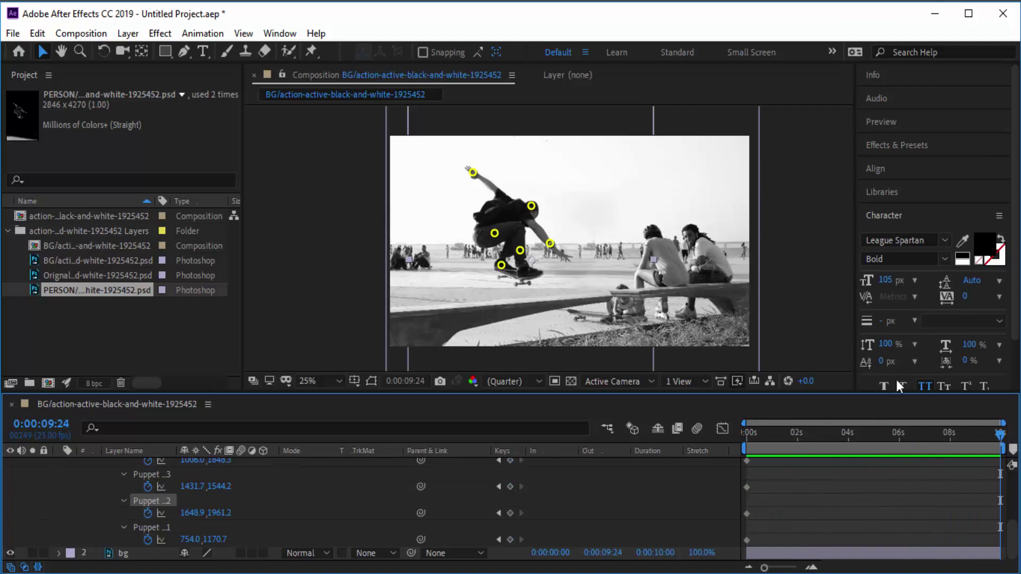
pyautogui.click(551, 244)
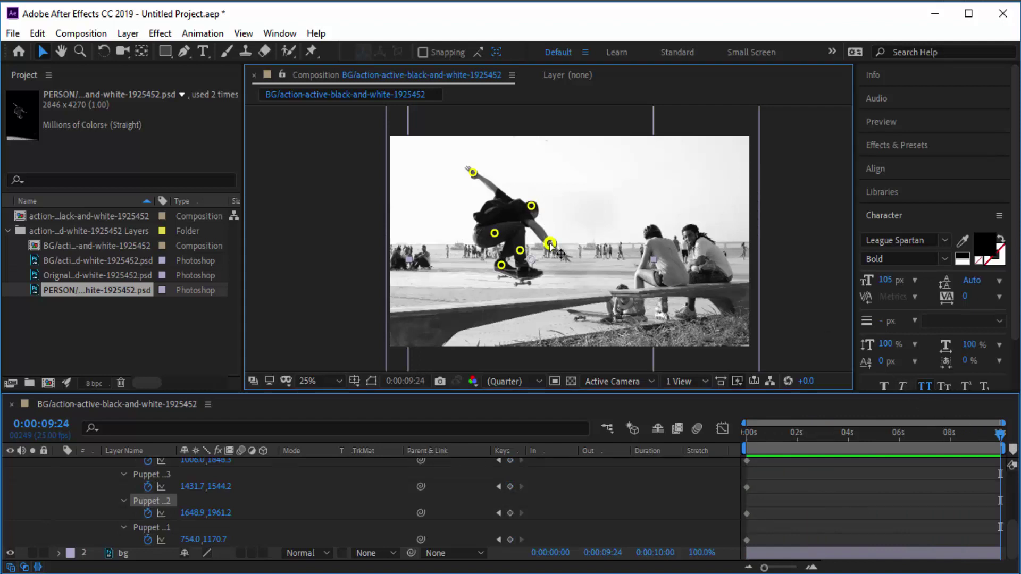
pyautogui.moveTo(551, 243); pyautogui.dragTo(554, 221)
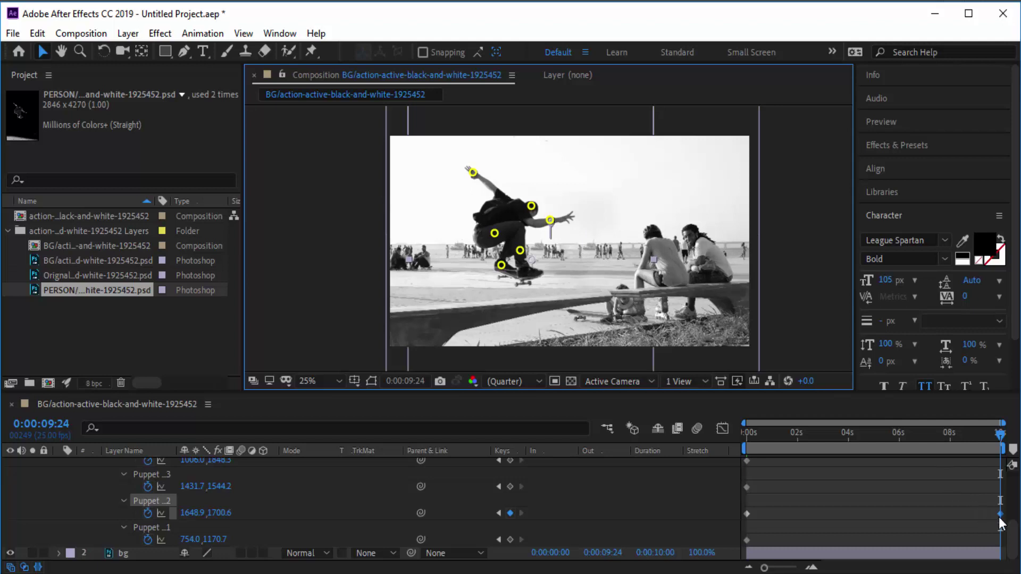
pyautogui.moveTo(1001, 521)
pyautogui.moveTo(1001, 437)
pyautogui.mouseDown()
pyautogui.moveTo(768, 431)
pyautogui.moveTo(980, 422)
pyautogui.moveTo(745, 423)
pyautogui.moveTo(994, 431)
pyautogui.moveTo(772, 433)
pyautogui.moveTo(1006, 445)
pyautogui.mouseUp()
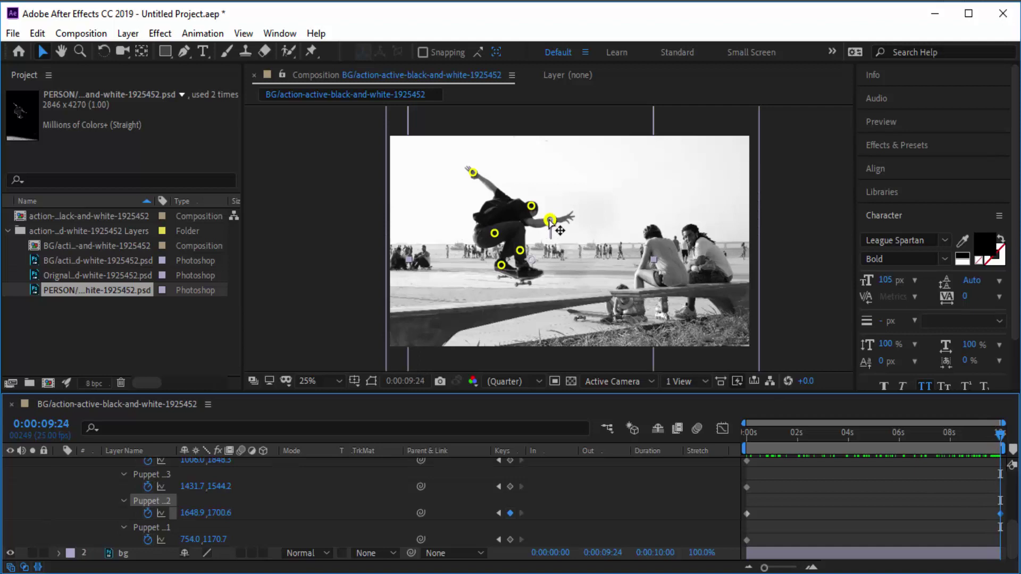
pyautogui.moveTo(550, 220); pyautogui.dragTo(550, 228)
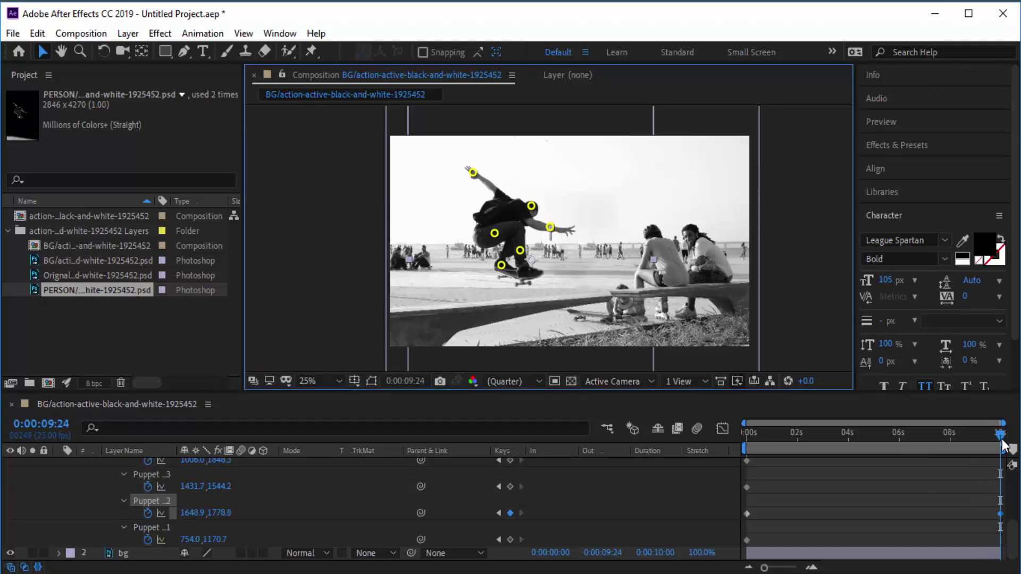
# Step: Animate the raised hand's puppet pin from about 754, 1283.6 at 0:00:00:00 up to about 754, 1101.2 at 0:00:09:24, and scrub back through the motion
pyautogui.moveTo(996, 439); pyautogui.dragTo(731, 442)
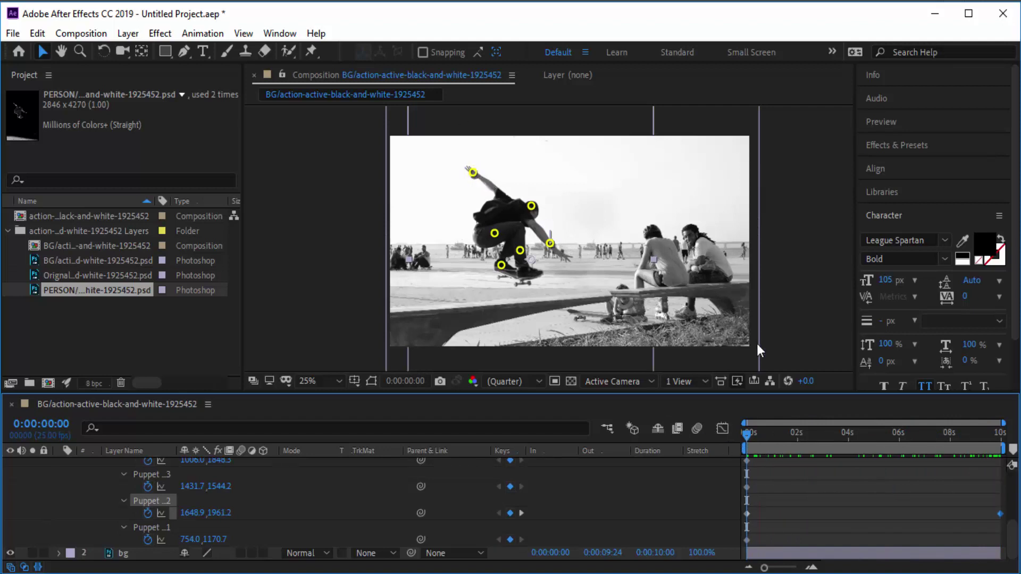
pyautogui.click(473, 174)
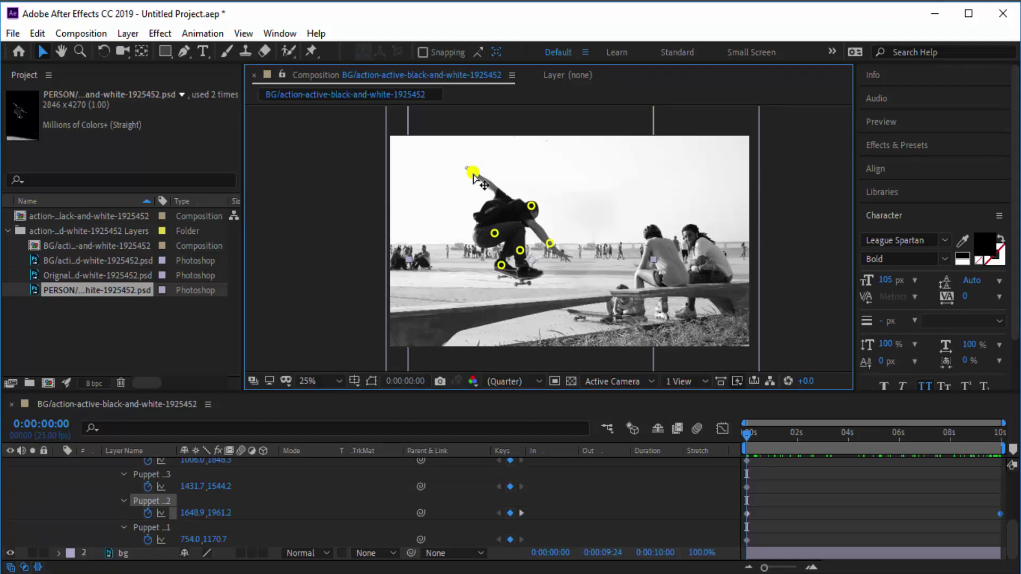
pyautogui.moveTo(473, 177); pyautogui.dragTo(473, 184)
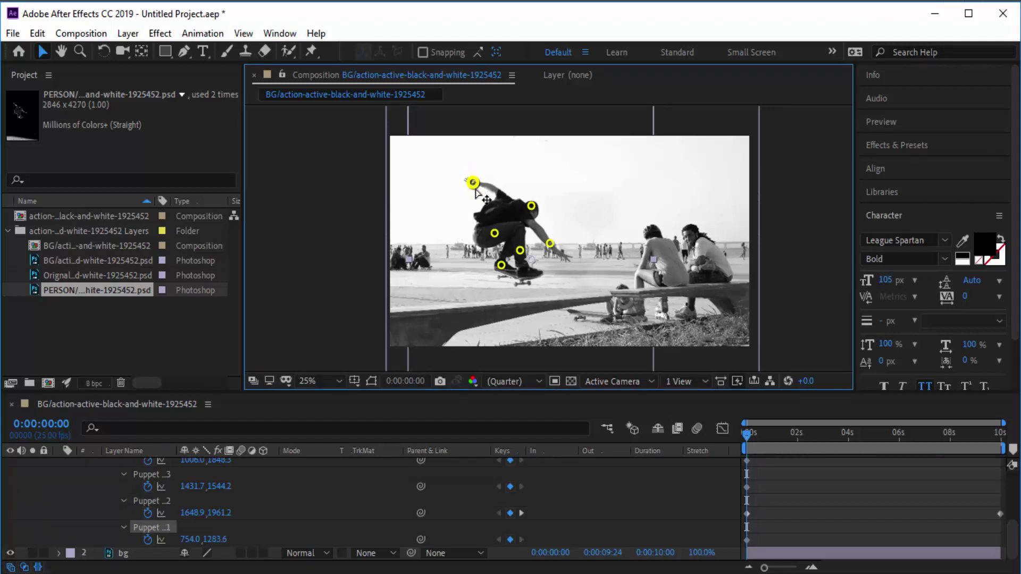
pyautogui.moveTo(756, 436); pyautogui.dragTo(1010, 441)
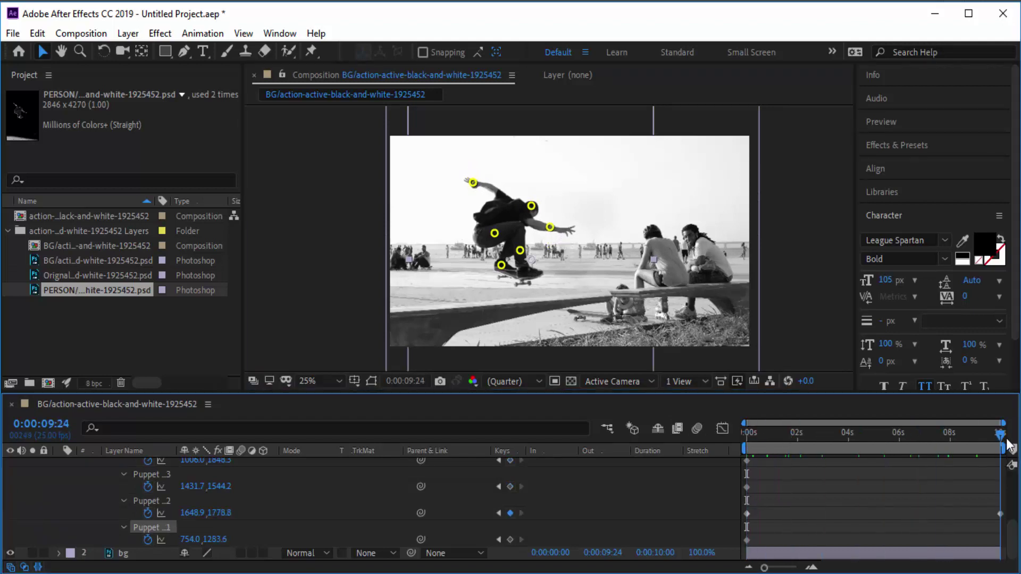
pyautogui.moveTo(473, 183); pyautogui.dragTo(472, 166)
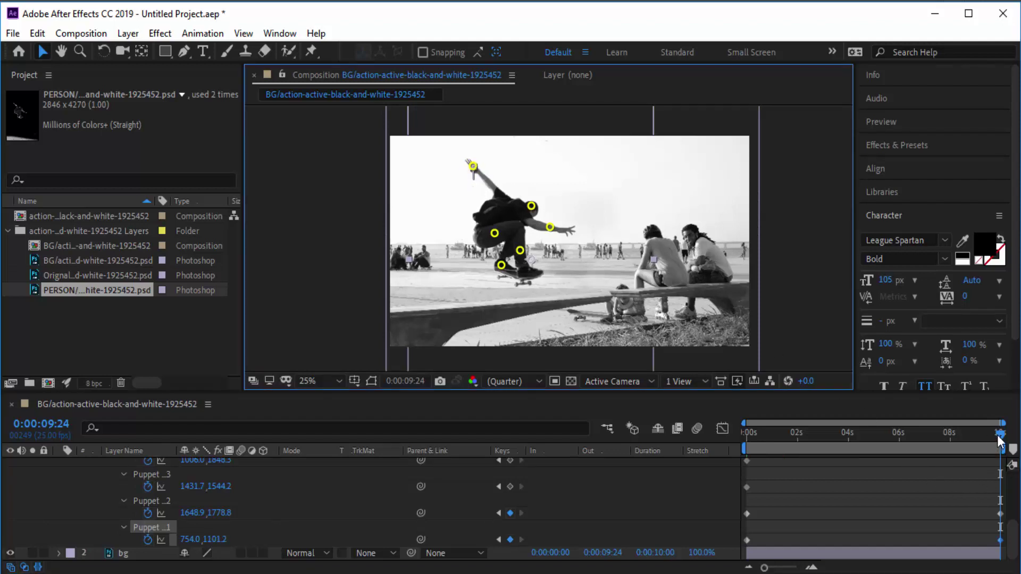
pyautogui.moveTo(998, 436); pyautogui.dragTo(725, 436)
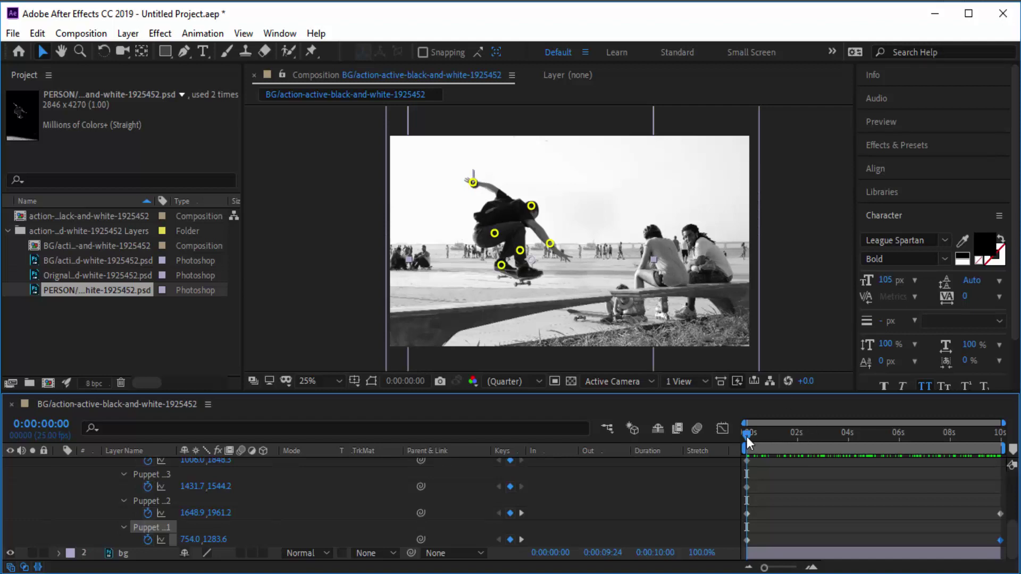
# Step: At 0:00:09:24, nudge the rear-foot puppet pin slightly toward the front foot, and scrub back to check the motion
pyautogui.moveTo(747, 436); pyautogui.dragTo(1001, 437)
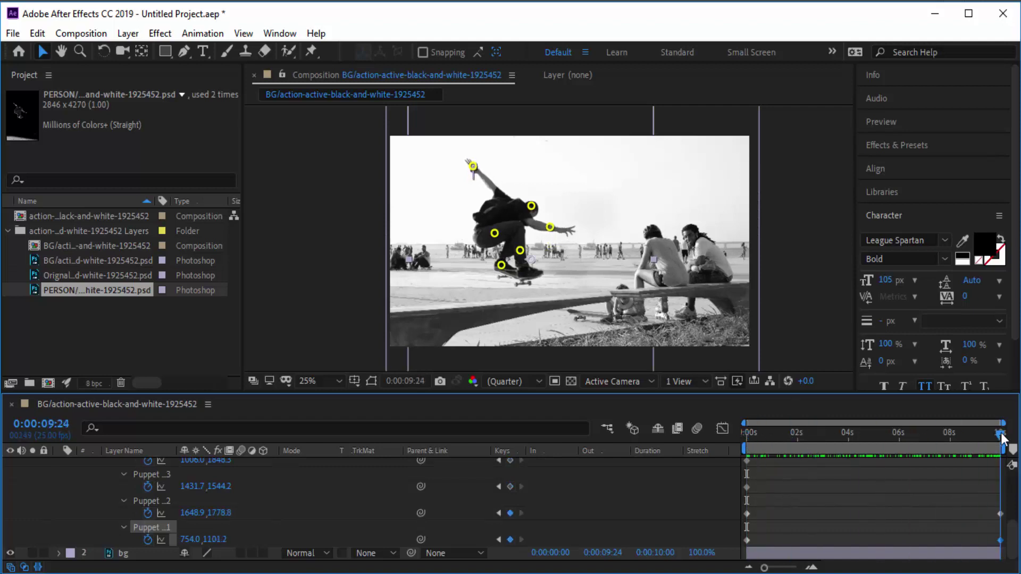
pyautogui.click(501, 267)
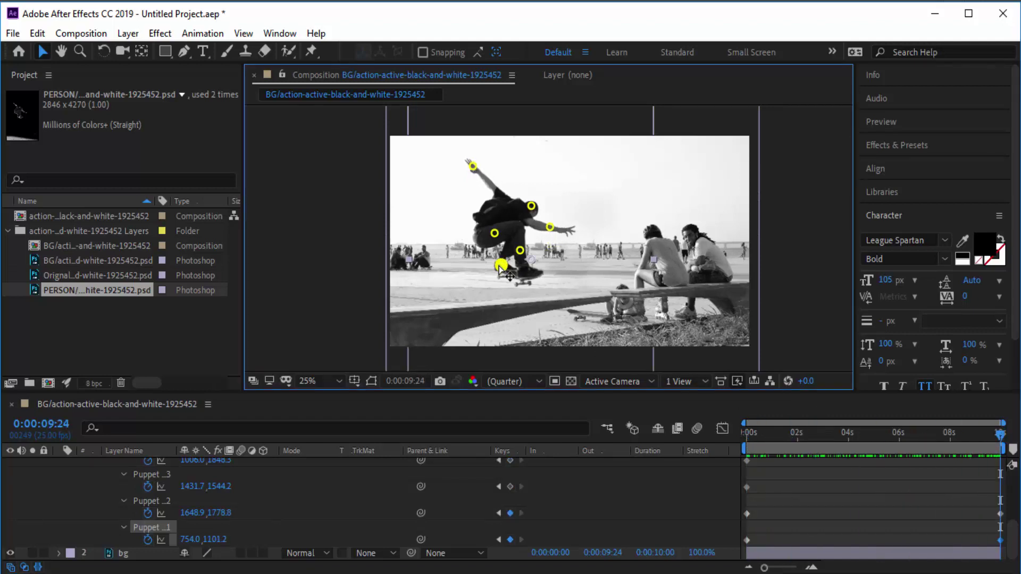
pyautogui.moveTo(500, 268); pyautogui.dragTo(506, 266)
pyautogui.moveTo(1000, 437); pyautogui.dragTo(728, 439)
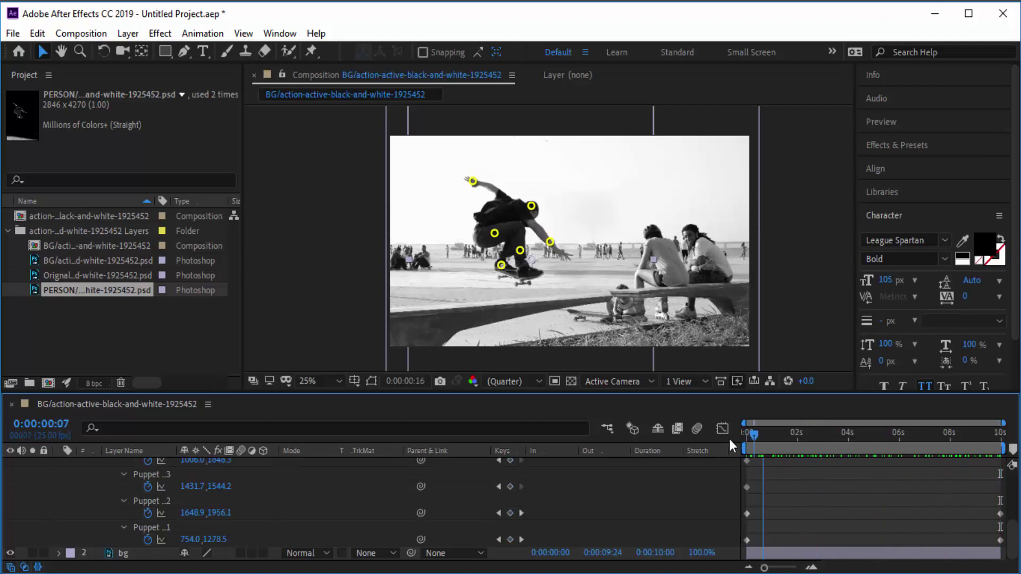
# Step: At 0:00:09:24, shift the hip puppet pin slightly forward to about 1049.4, 1848.3, and scrub back to the start
pyautogui.click(495, 235)
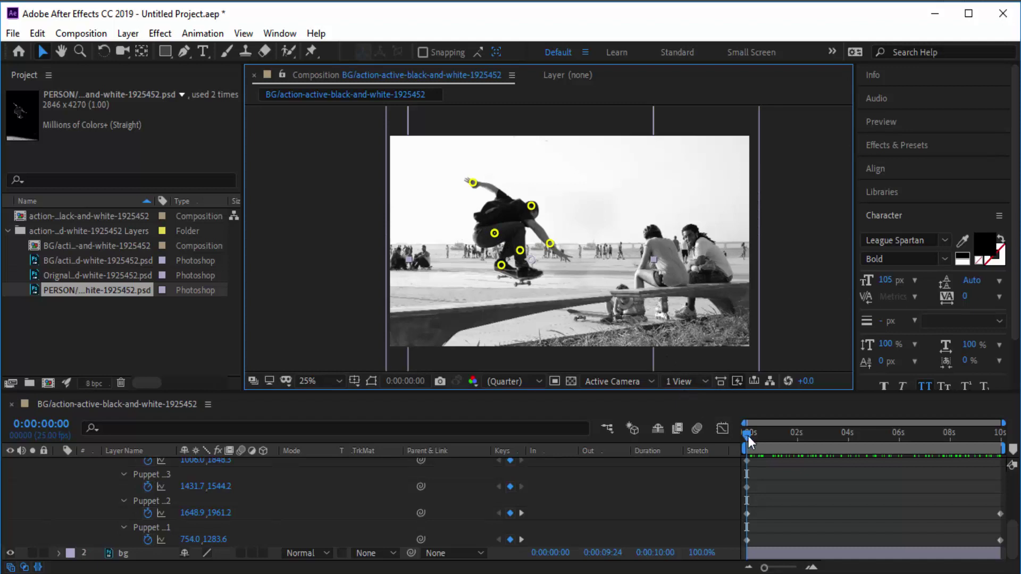
pyautogui.moveTo(748, 436); pyautogui.dragTo(1000, 433)
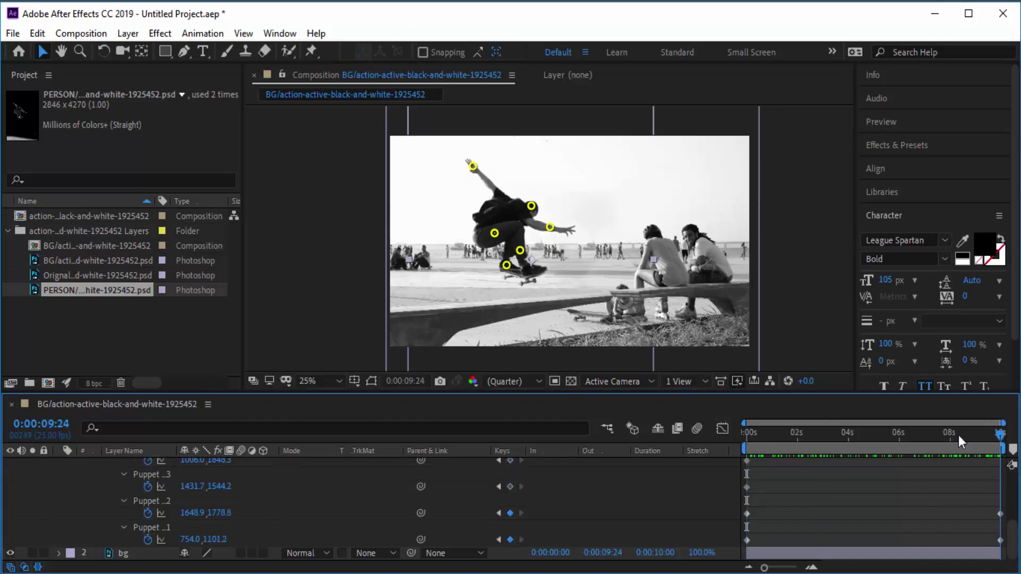
pyautogui.click(494, 237)
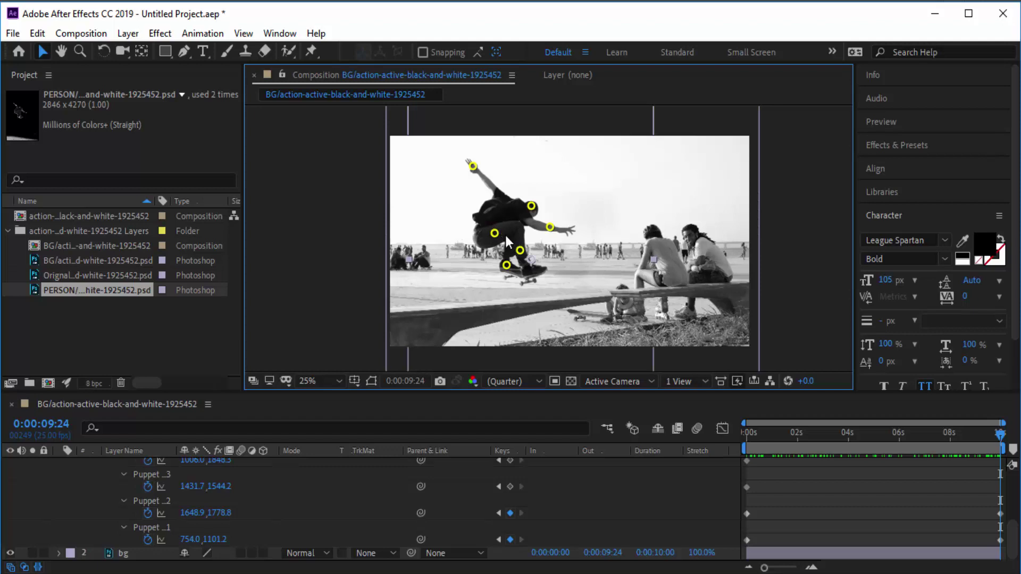
pyautogui.moveTo(495, 234); pyautogui.dragTo(500, 237)
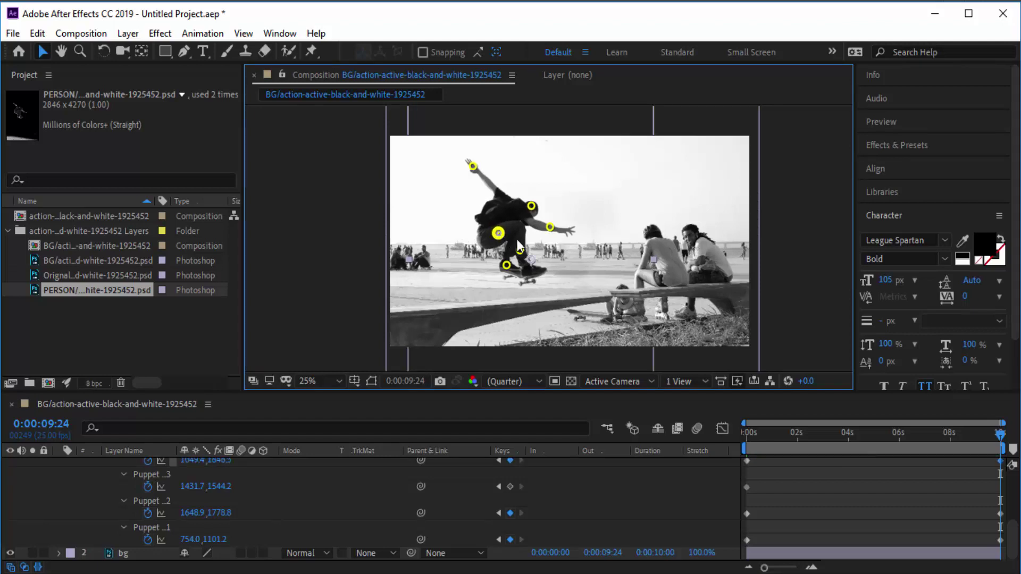
pyautogui.moveTo(1000, 434); pyautogui.dragTo(732, 441)
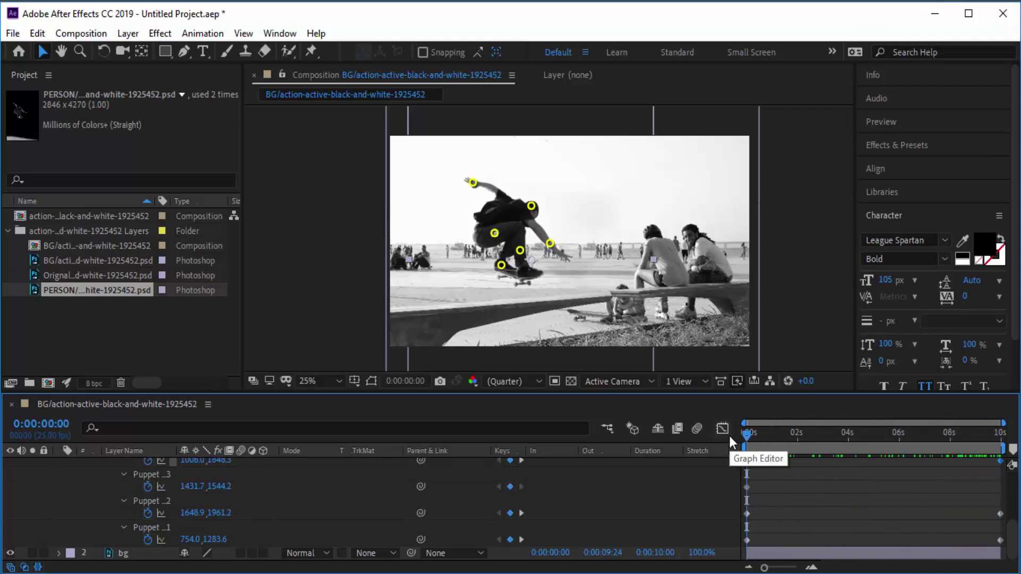
# Step: Collapse the skater layer's Puppet properties and expand its Transform properties
pyautogui.scroll(5, 157, 499)
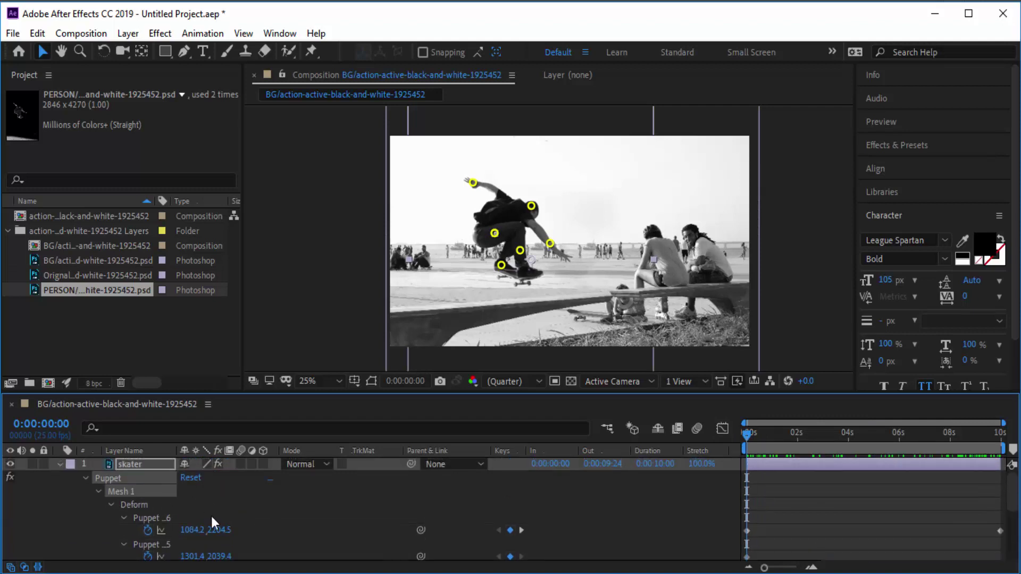
pyautogui.click(84, 478)
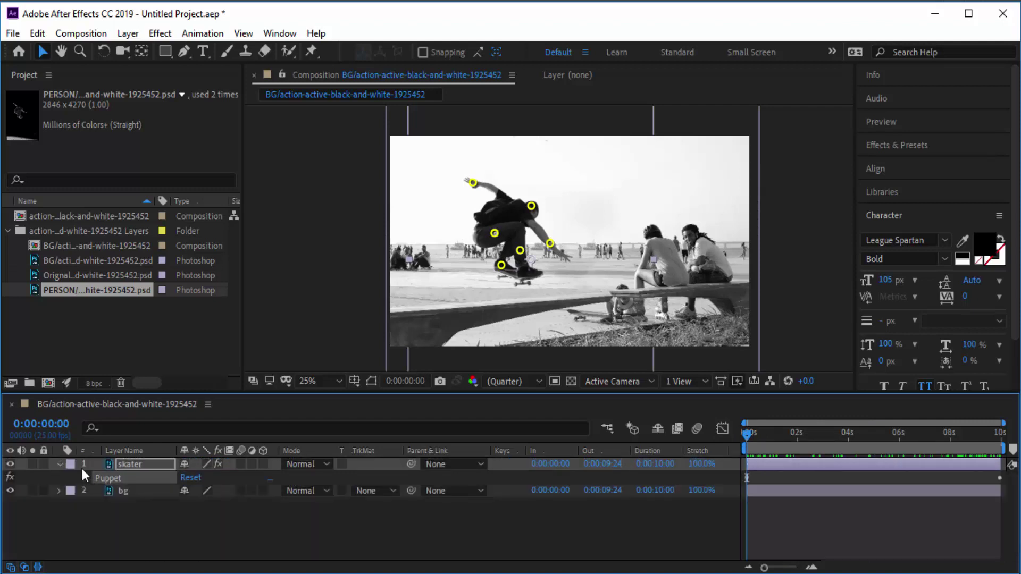
pyautogui.click(61, 465)
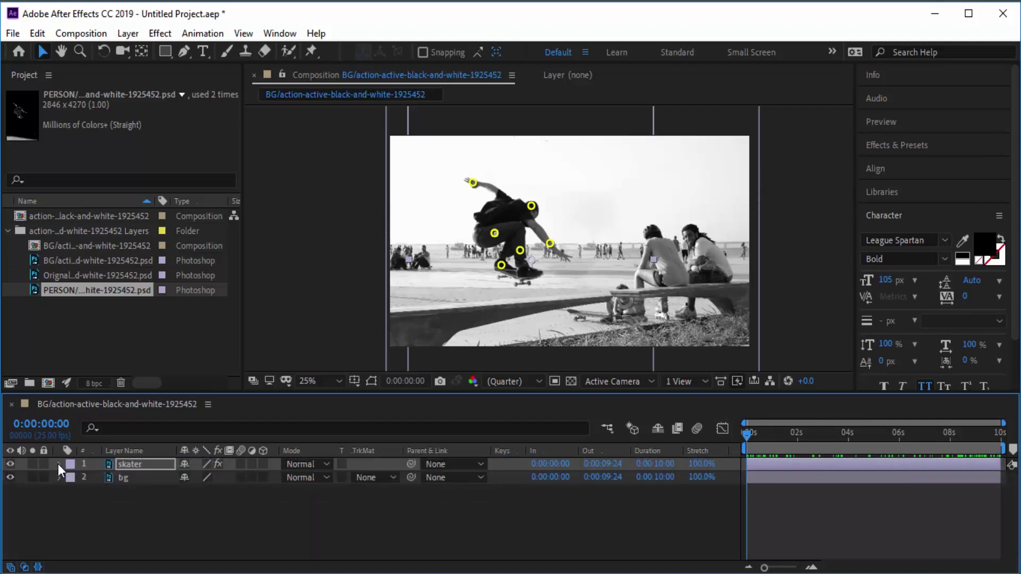
pyautogui.click(59, 465)
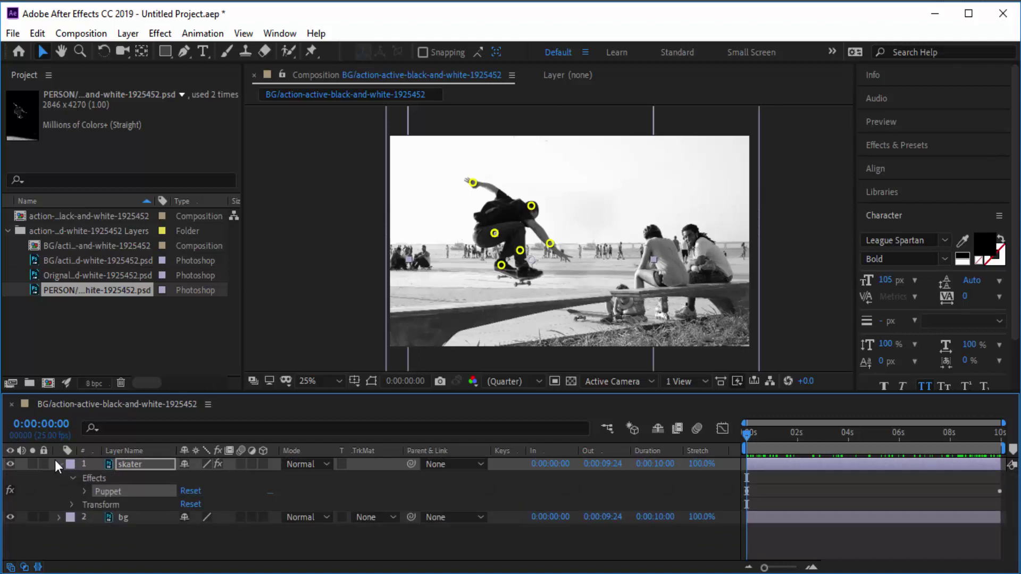
pyautogui.click(72, 504)
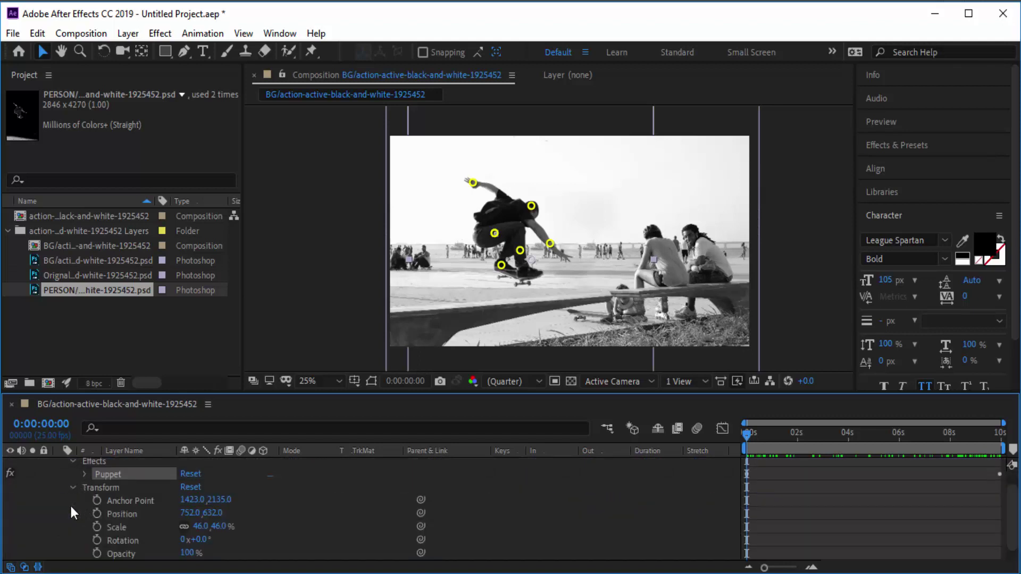
# Step: Set the skater layer's Position to 727, 632 and enable Position keyframing at 0:00:00:01
pyautogui.click(118, 514)
pyautogui.moveTo(190, 518)
pyautogui.mouseDown()
pyautogui.moveTo(117, 524)
pyautogui.moveTo(184, 518)
pyautogui.mouseUp()
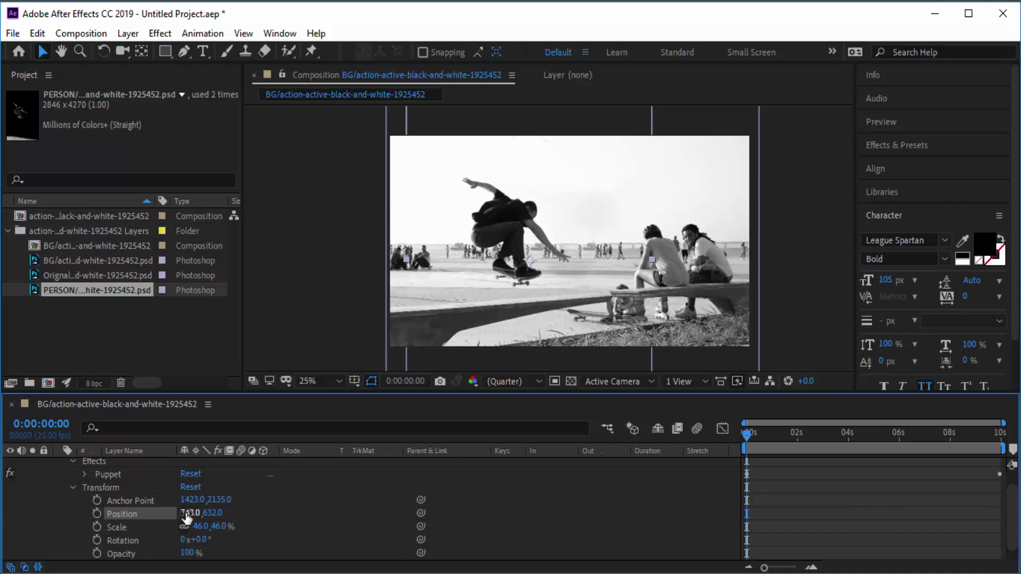
pyautogui.moveTo(186, 518); pyautogui.dragTo(178, 519)
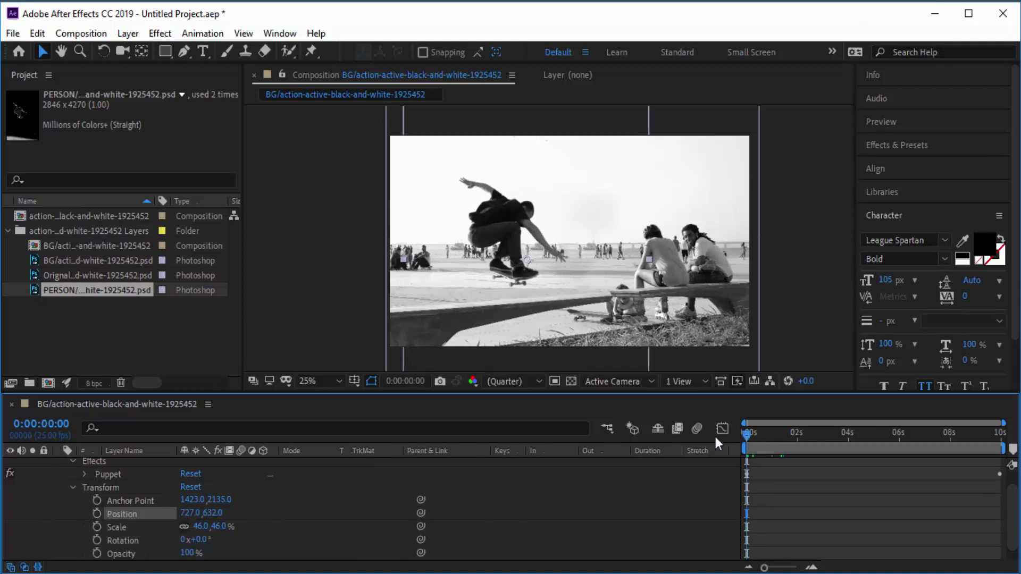
pyautogui.click(748, 435)
pyautogui.click(99, 514)
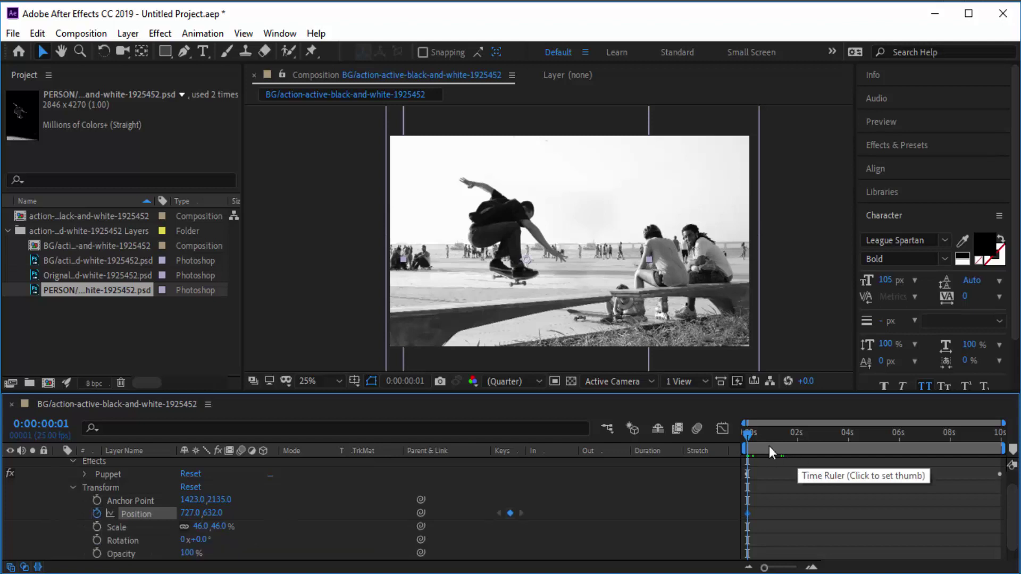
# Step: At 0:00:09:24, set the skater layer's Position to about 798, 632, and play the motion from the start
pyautogui.moveTo(748, 434); pyautogui.dragTo(1002, 446)
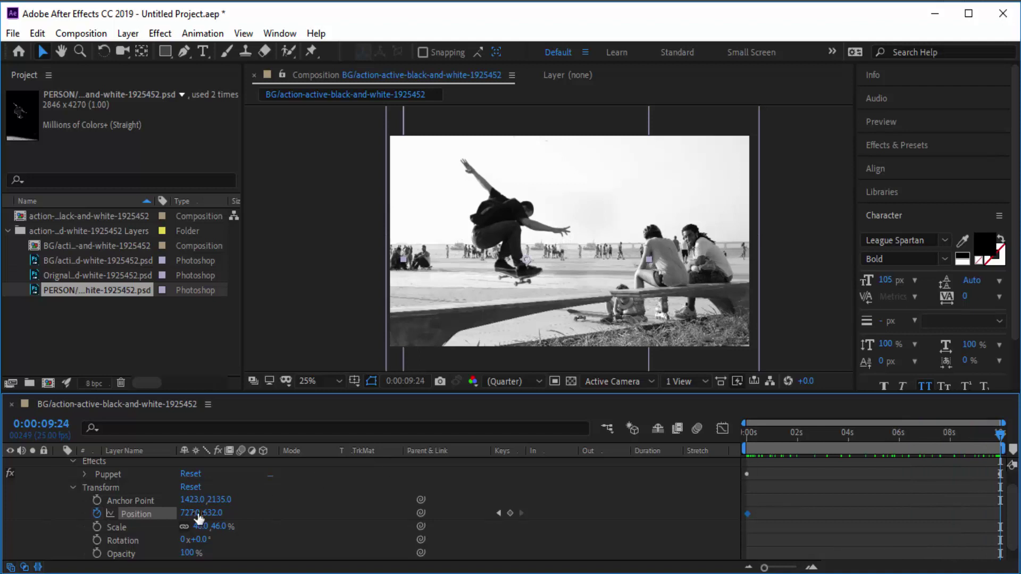
pyautogui.moveTo(193, 514); pyautogui.dragTo(240, 511)
pyautogui.moveTo(1002, 434); pyautogui.dragTo(708, 438)
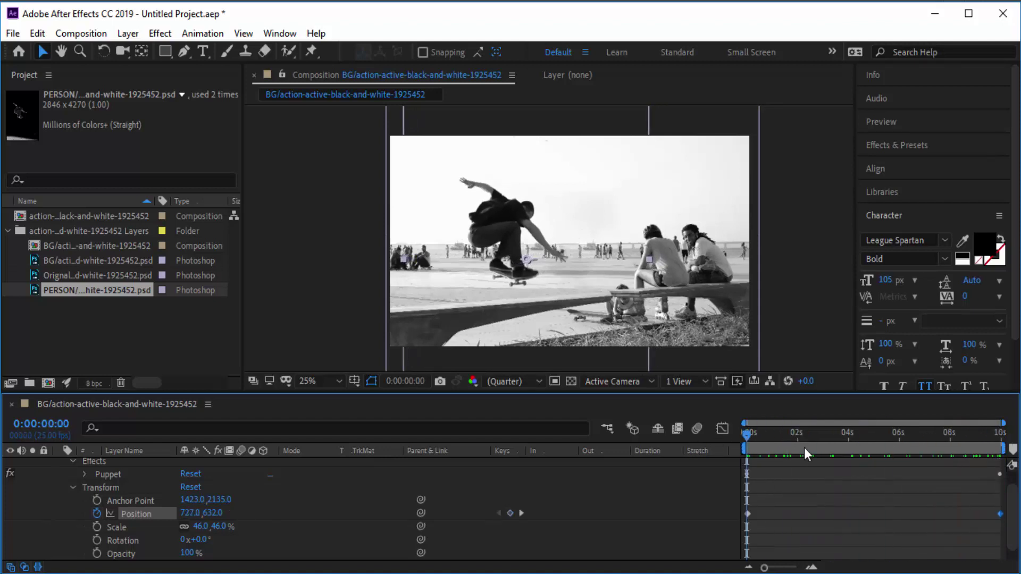
pyautogui.press('space')
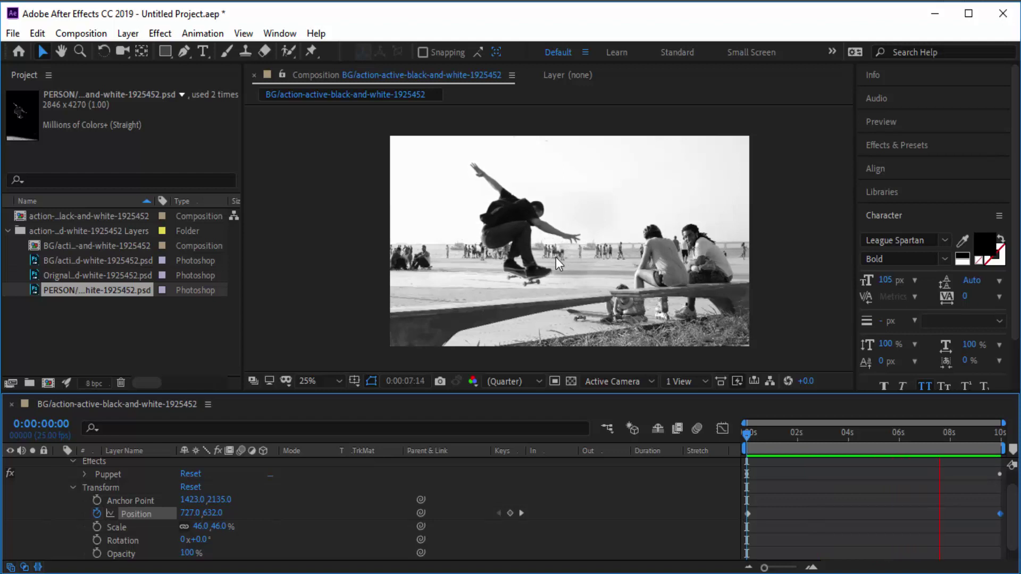
pyautogui.click(991, 443)
pyautogui.press('Home')
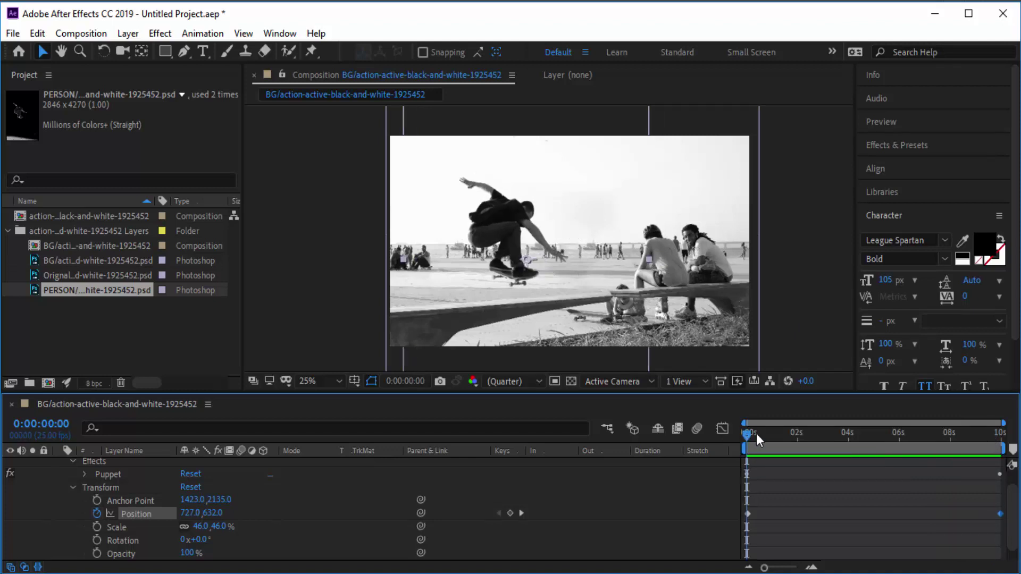
# Step: Enable Scale keyframing on the skater layer at 0:00:00:00 and set its Scale to 58%
pyautogui.moveTo(756, 433); pyautogui.dragTo(742, 461)
pyautogui.click(97, 526)
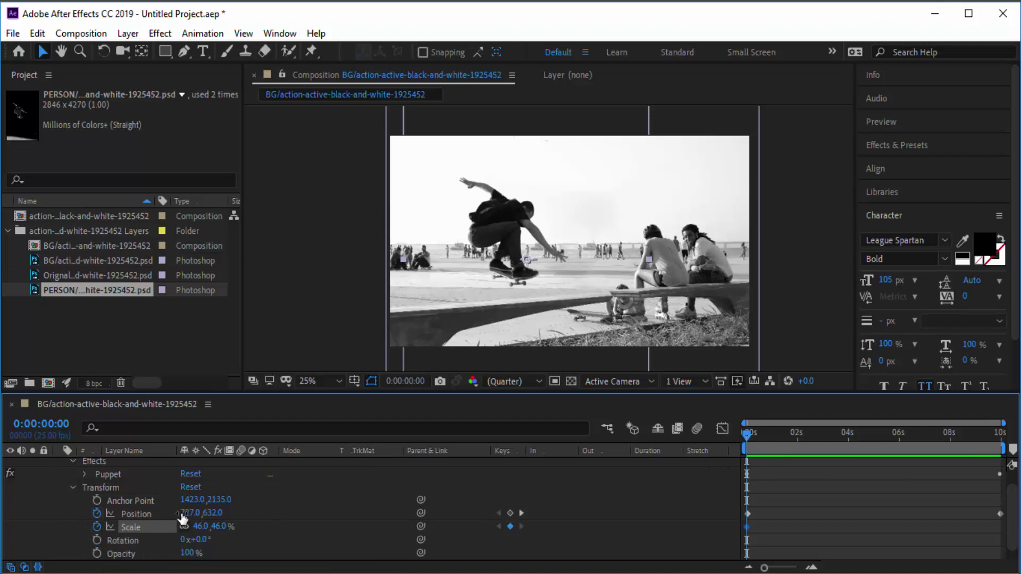
pyautogui.moveTo(195, 526); pyautogui.dragTo(196, 527)
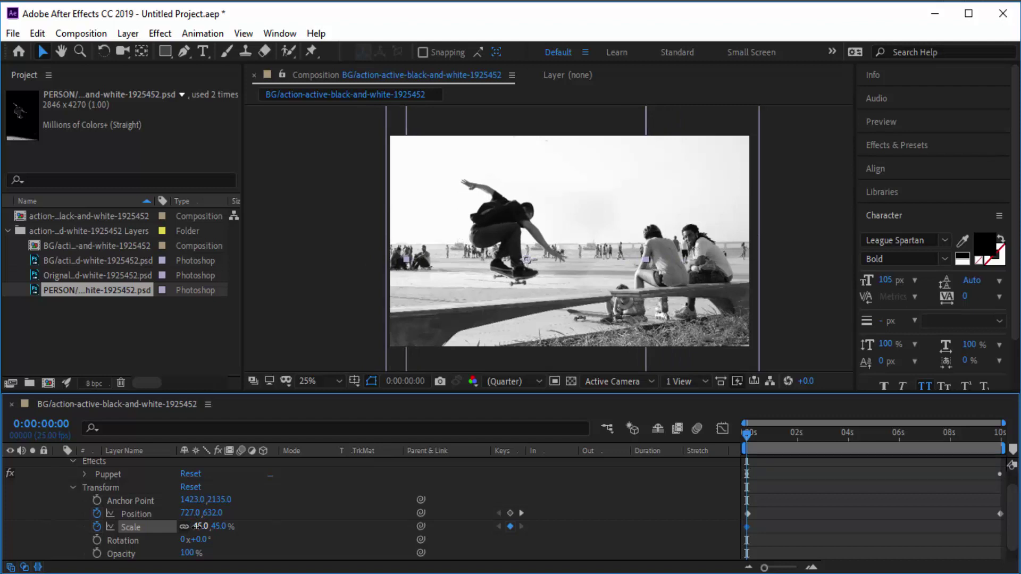
pyautogui.moveTo(196, 526); pyautogui.dragTo(197, 527)
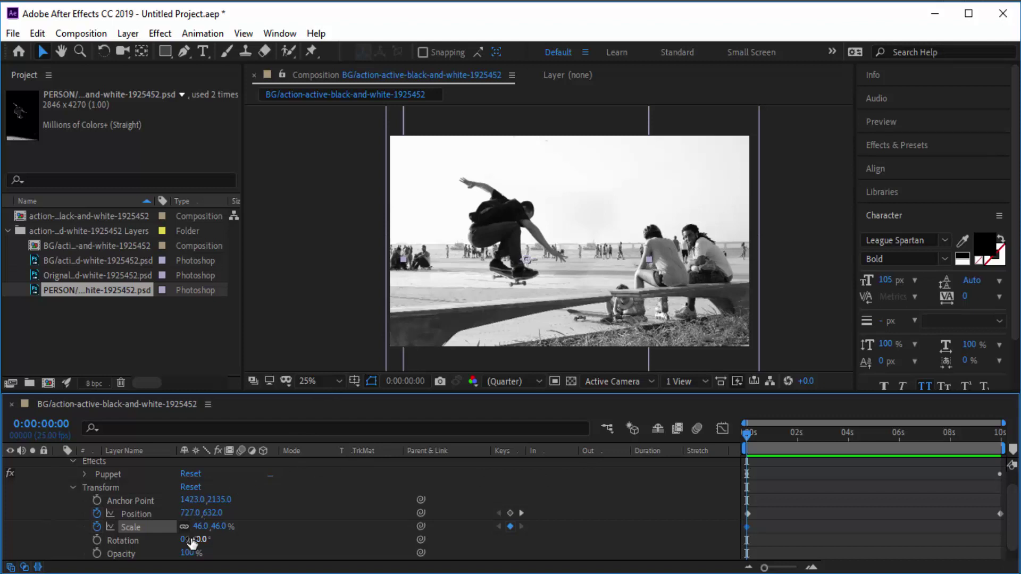
pyautogui.moveTo(199, 531); pyautogui.dragTo(208, 528)
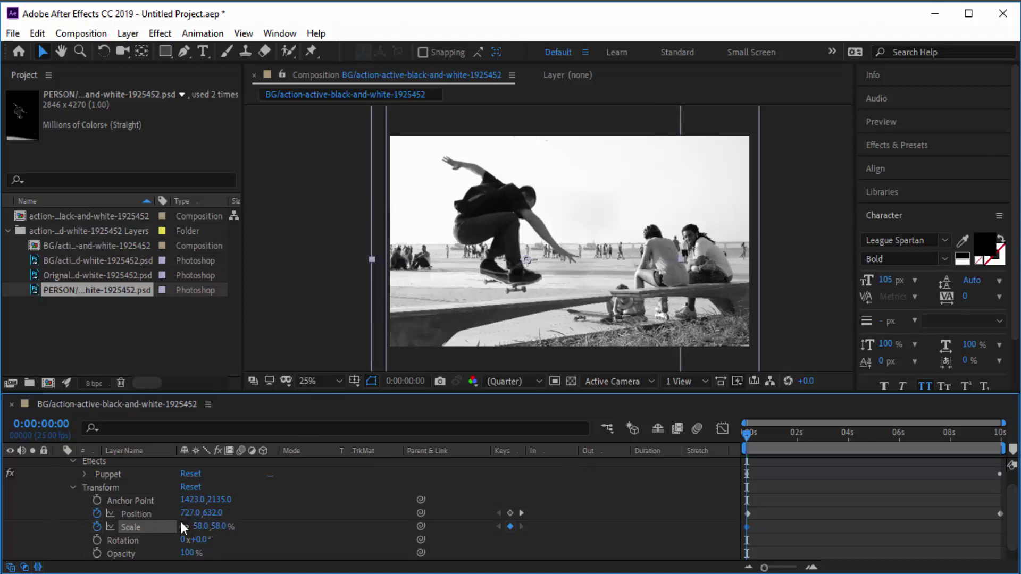
# Step: At 0:00:09:23, set the skater layer's Scale to 44%, and preview the shrinking motion from the start
pyautogui.moveTo(744, 435); pyautogui.dragTo(998, 436)
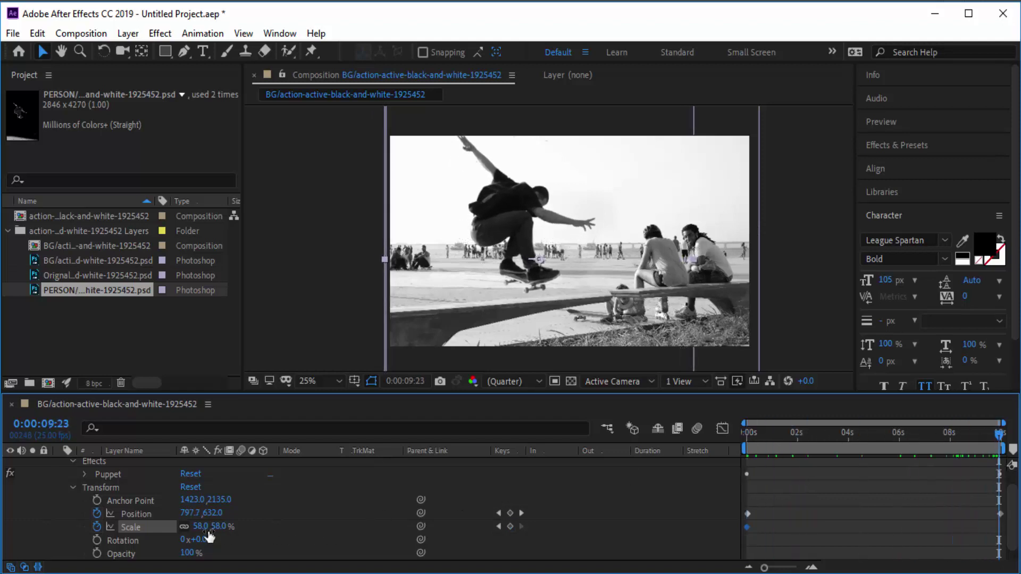
pyautogui.moveTo(201, 528); pyautogui.dragTo(193, 528)
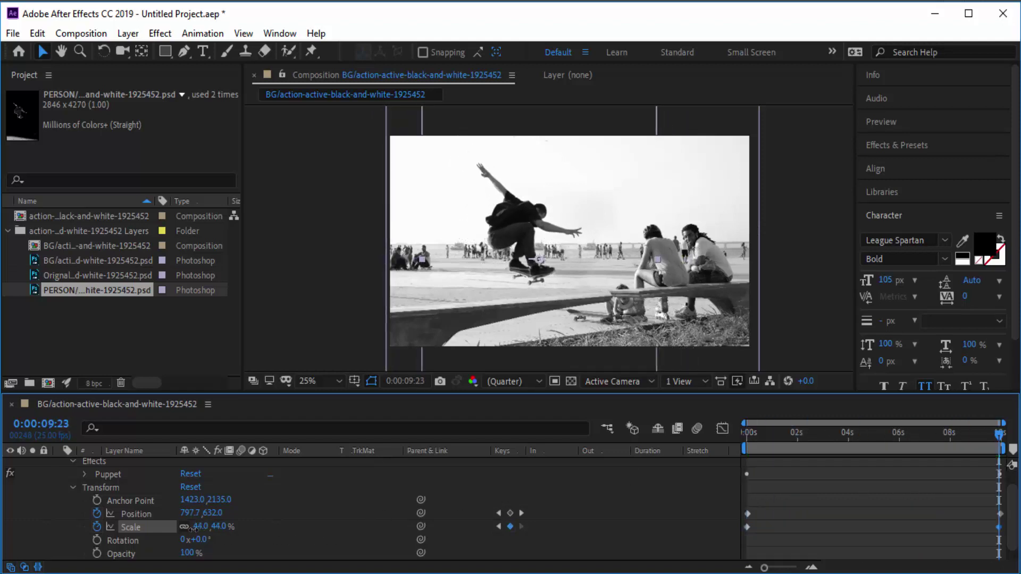
pyautogui.moveTo(993, 434); pyautogui.dragTo(719, 442)
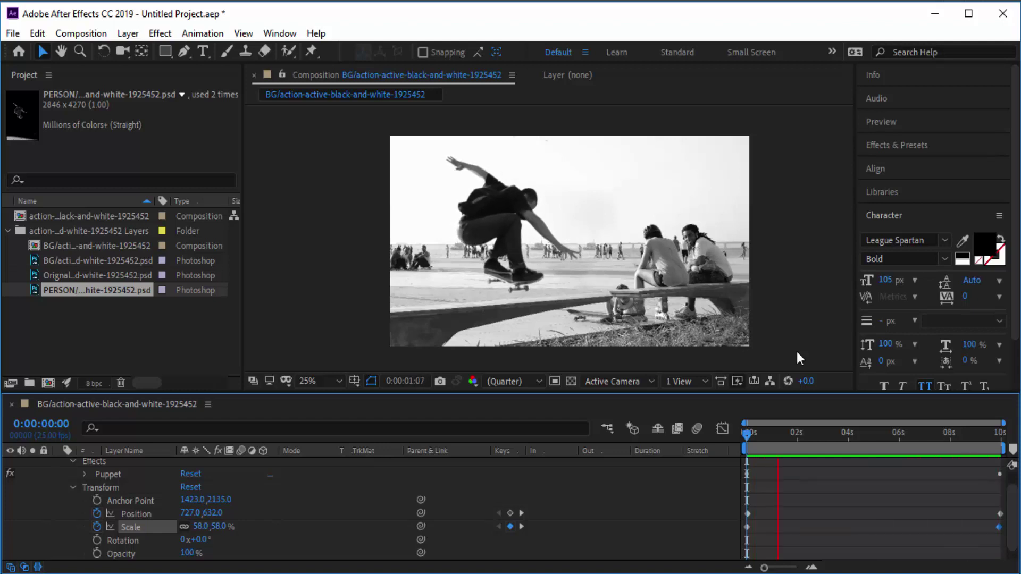
pyautogui.moveTo(796, 433)
pyautogui.mouseDown()
pyautogui.moveTo(953, 438)
pyautogui.moveTo(814, 439)
pyautogui.mouseUp()
pyautogui.moveTo(745, 439)
pyautogui.mouseDown()
pyautogui.moveTo(1005, 451)
pyautogui.moveTo(746, 439)
pyautogui.mouseUp()
# Step: Collapse the skater layer's properties and expand the bg layer's Transform properties
pyautogui.scroll(1, 98, 499)
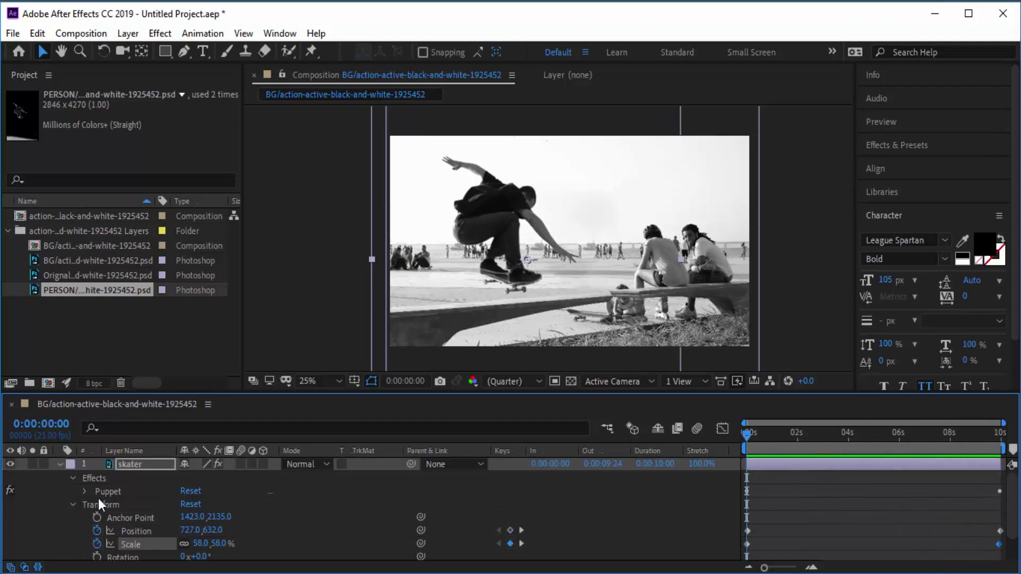
pyautogui.click(73, 477)
pyautogui.click(61, 464)
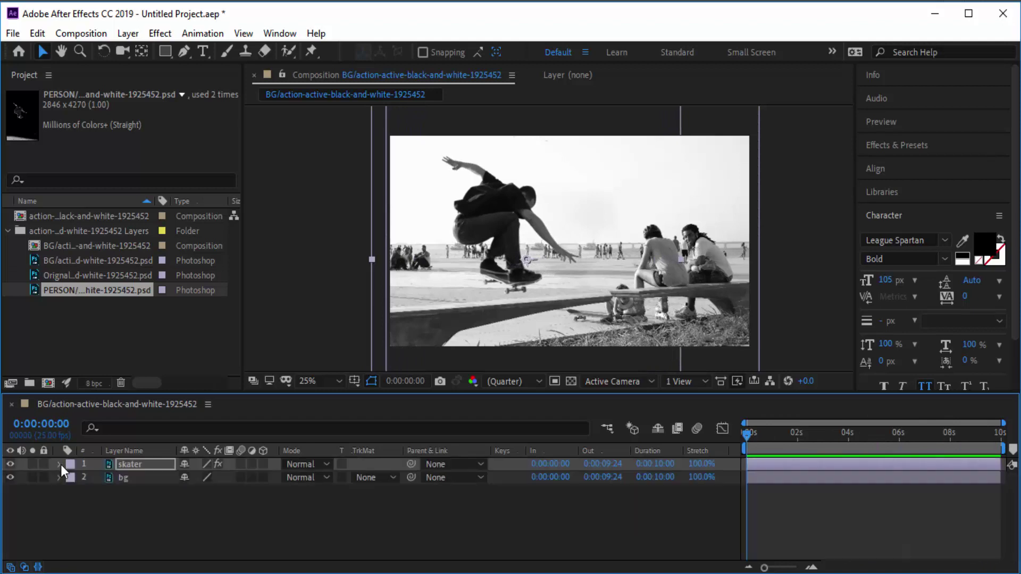
pyautogui.click(59, 477)
pyautogui.click(70, 490)
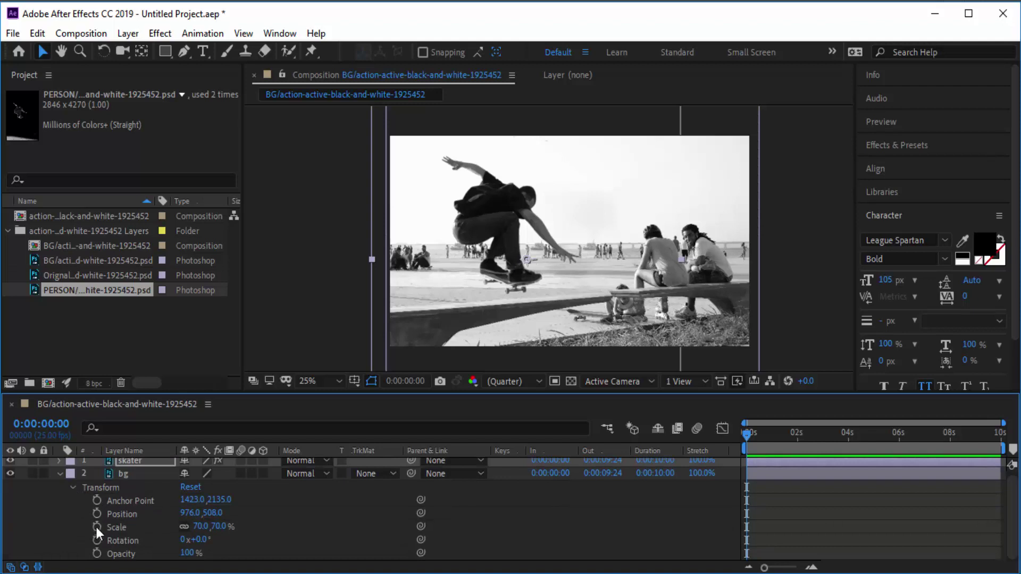
# Step: Set the bg layer's Scale to 80% and enable Scale keyframing at 0:00:00:00
pyautogui.click(113, 527)
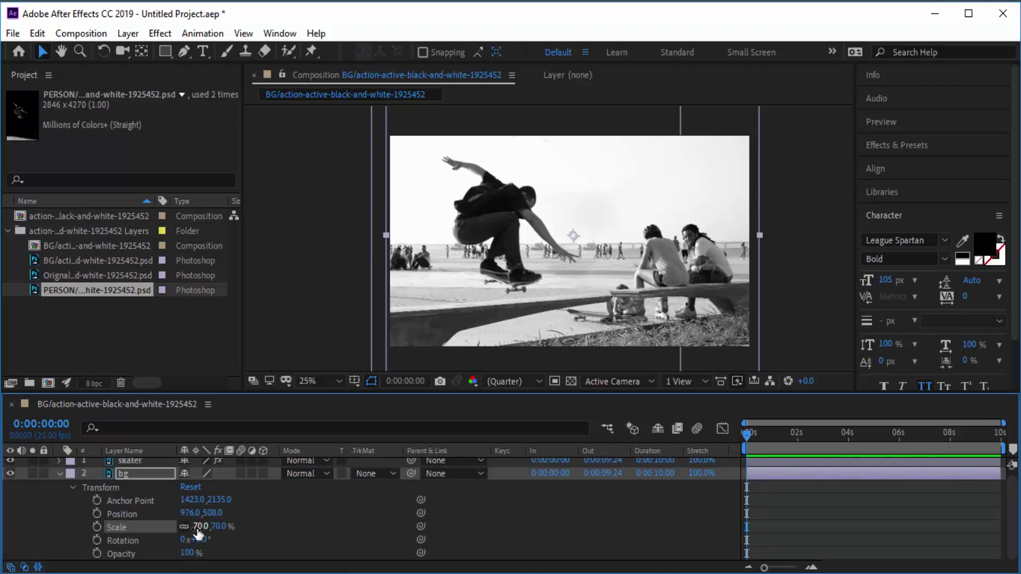
pyautogui.moveTo(197, 531); pyautogui.dragTo(203, 528)
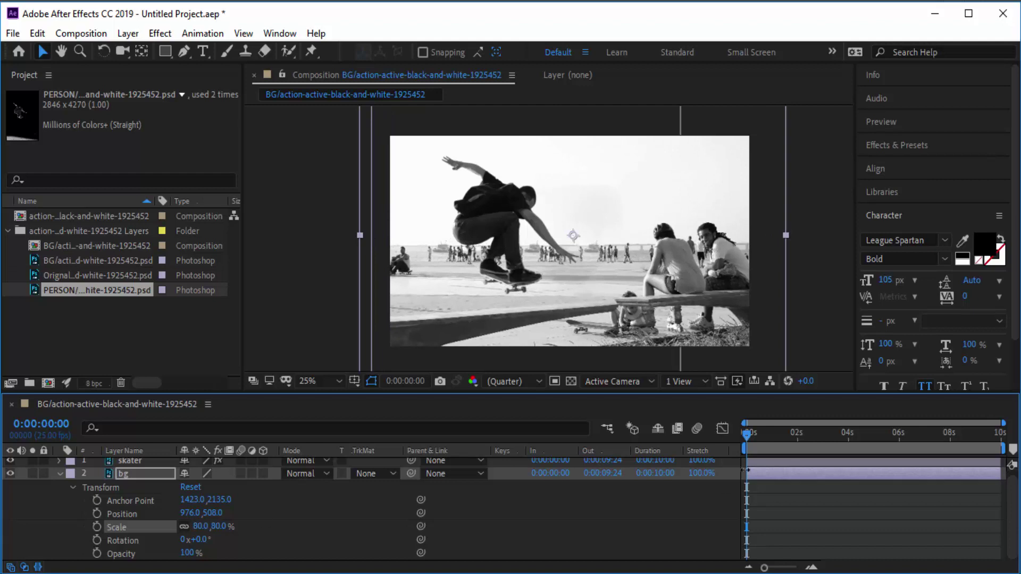
pyautogui.click(97, 526)
# Step: At 0:00:09:24, set the bg layer's Scale to 70%, preview the animation, and return to 0:00:00:00
pyautogui.moveTo(745, 437); pyautogui.dragTo(1001, 441)
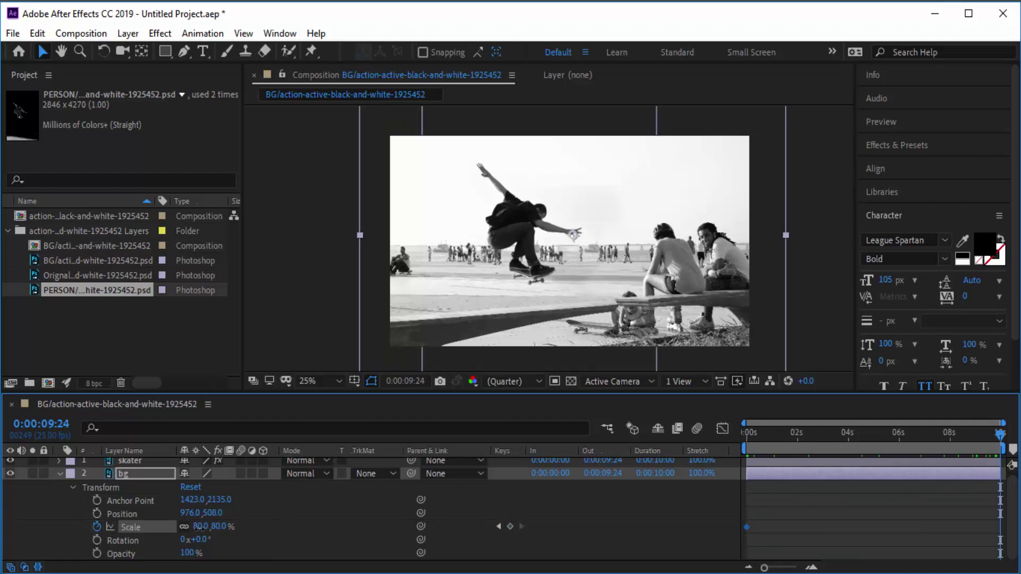
pyautogui.moveTo(202, 526); pyautogui.dragTo(193, 527)
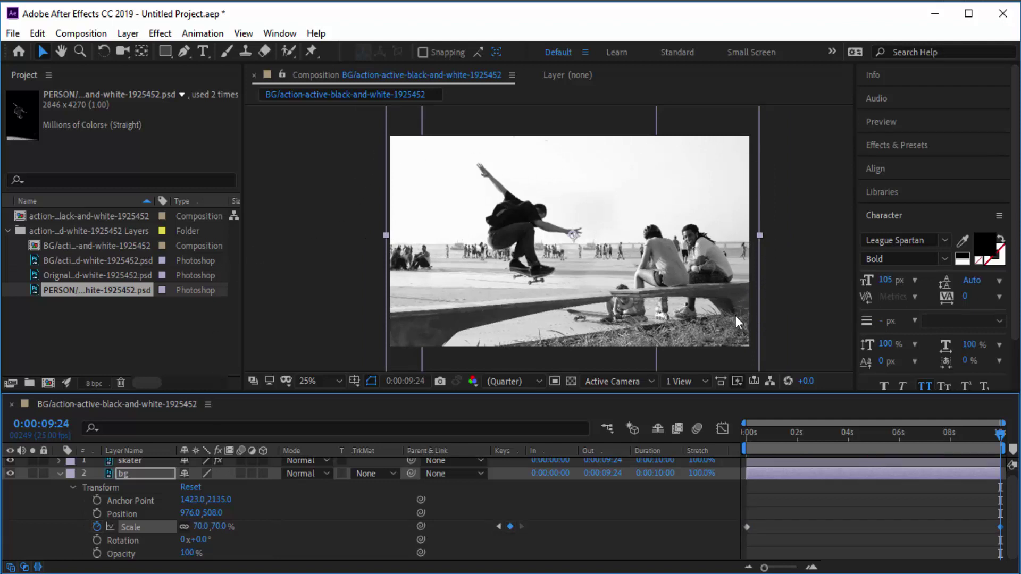
pyautogui.moveTo(1000, 435); pyautogui.dragTo(729, 440)
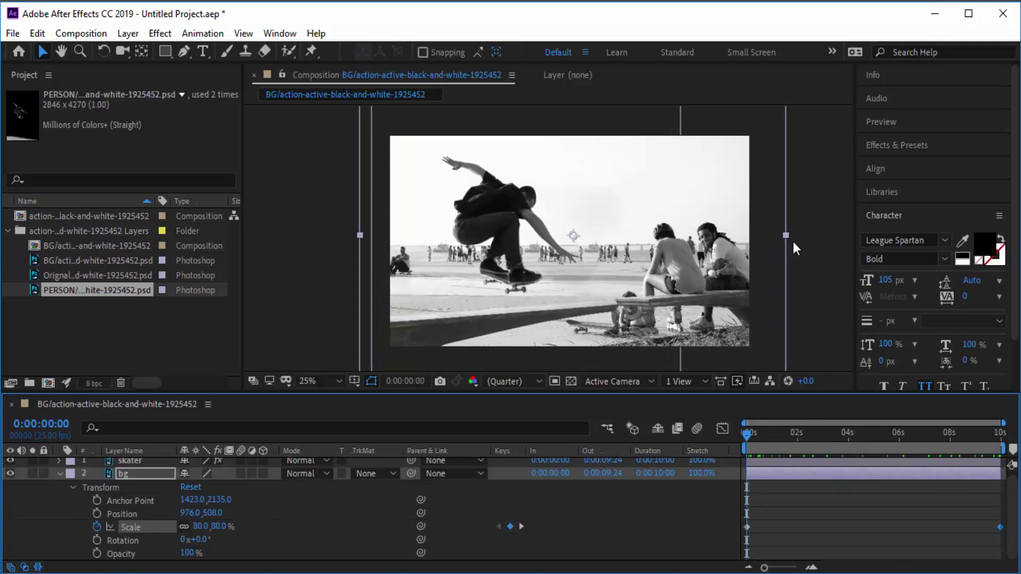
pyautogui.press('space')
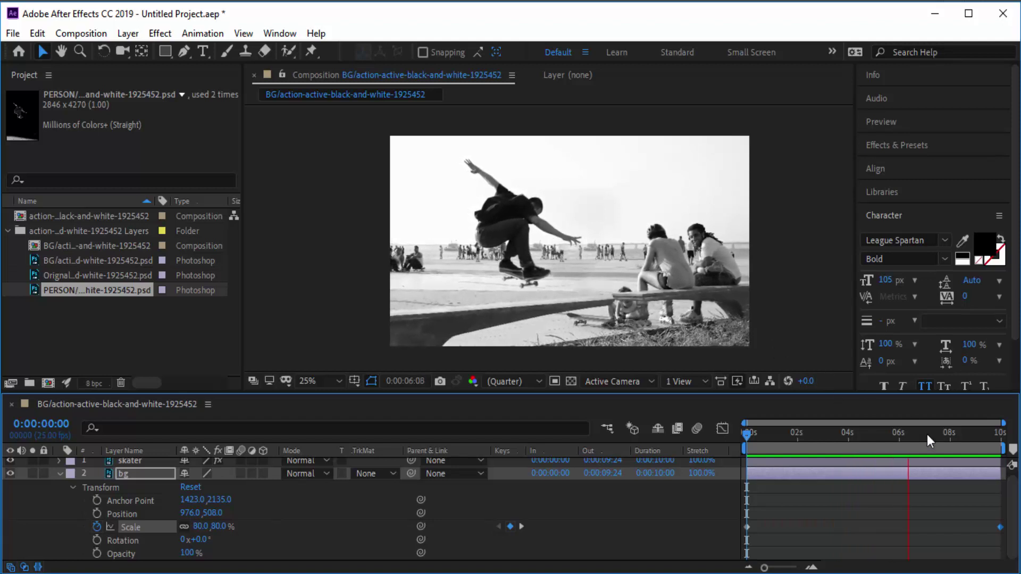
pyautogui.press('space')
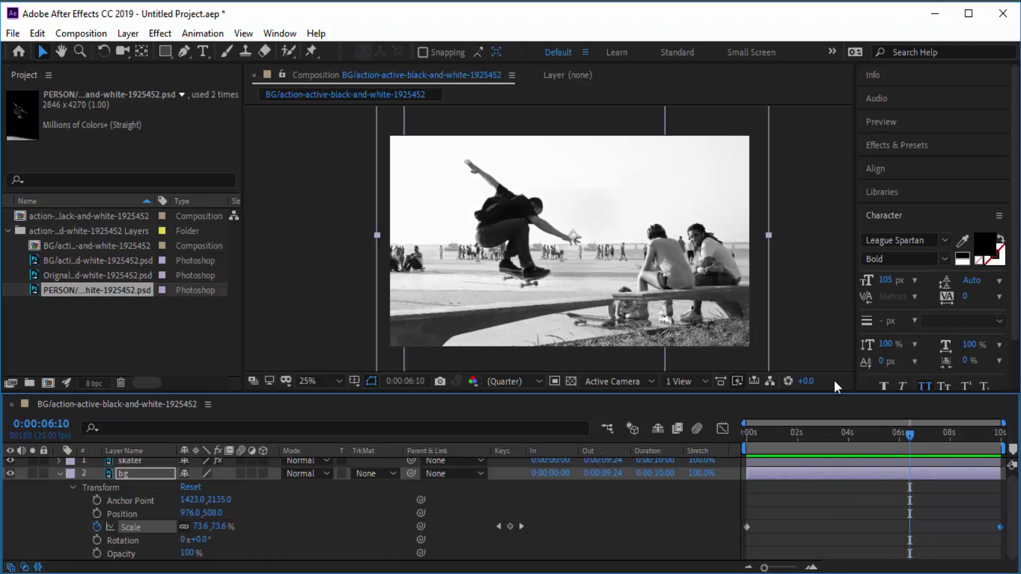
pyautogui.moveTo(908, 446); pyautogui.dragTo(745, 436)
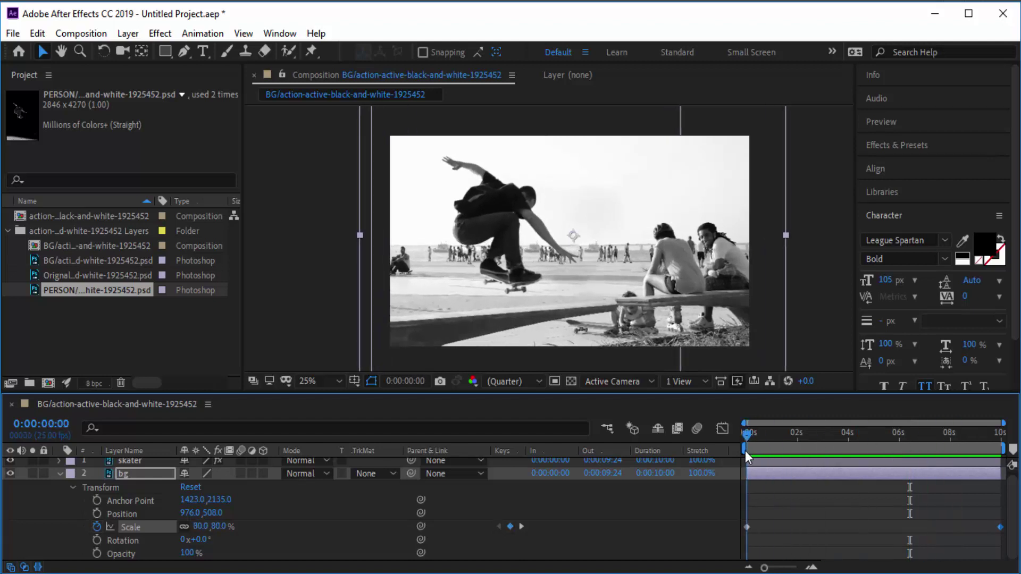
# Step: Try the paragraph text "animation" in the sky above the seated people, widen its box to fit, and delete it
pyautogui.click(203, 52)
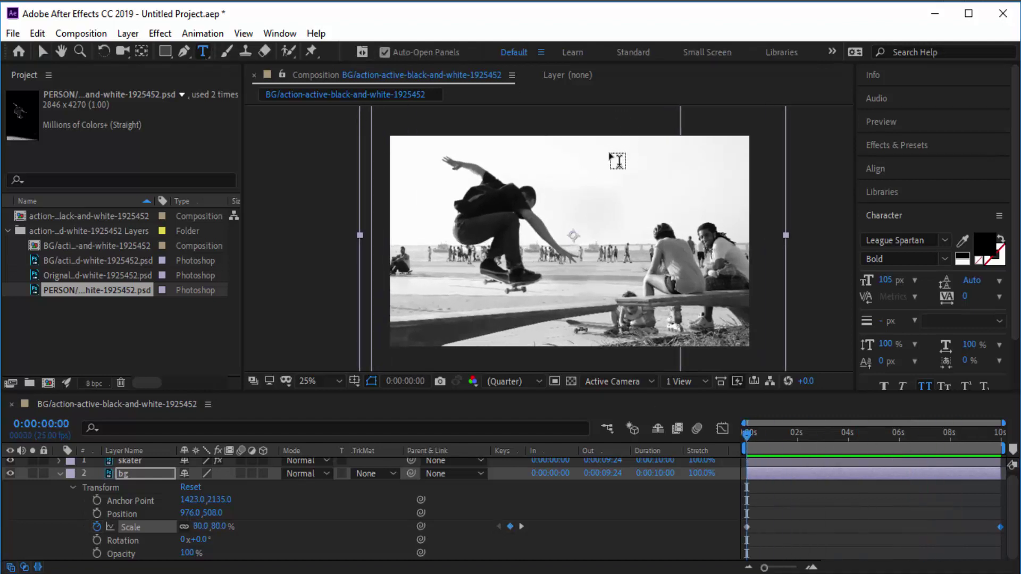
pyautogui.moveTo(605, 149); pyautogui.dragTo(706, 181)
pyautogui.write('animation')
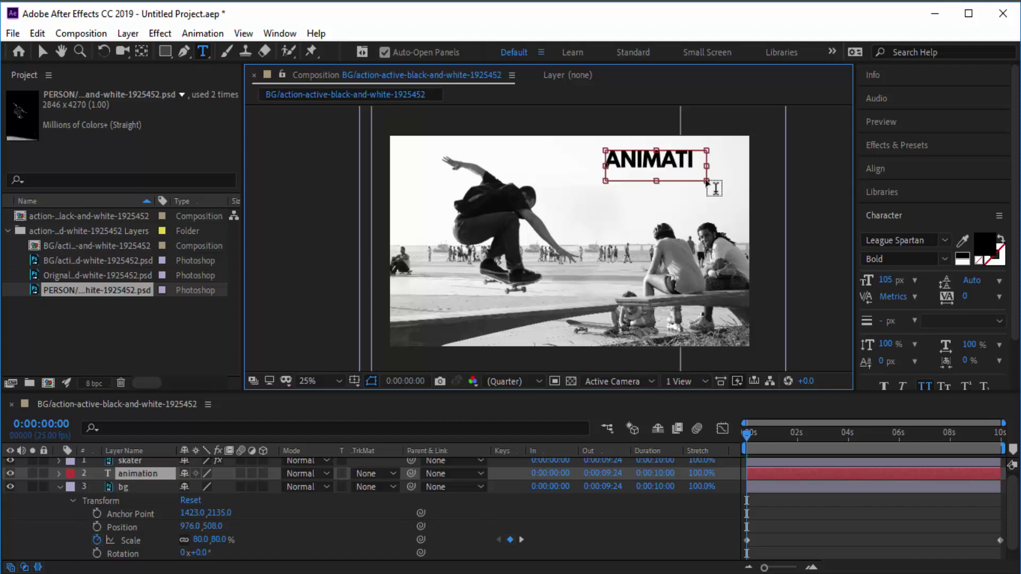
pyautogui.moveTo(706, 181); pyautogui.dragTo(736, 175)
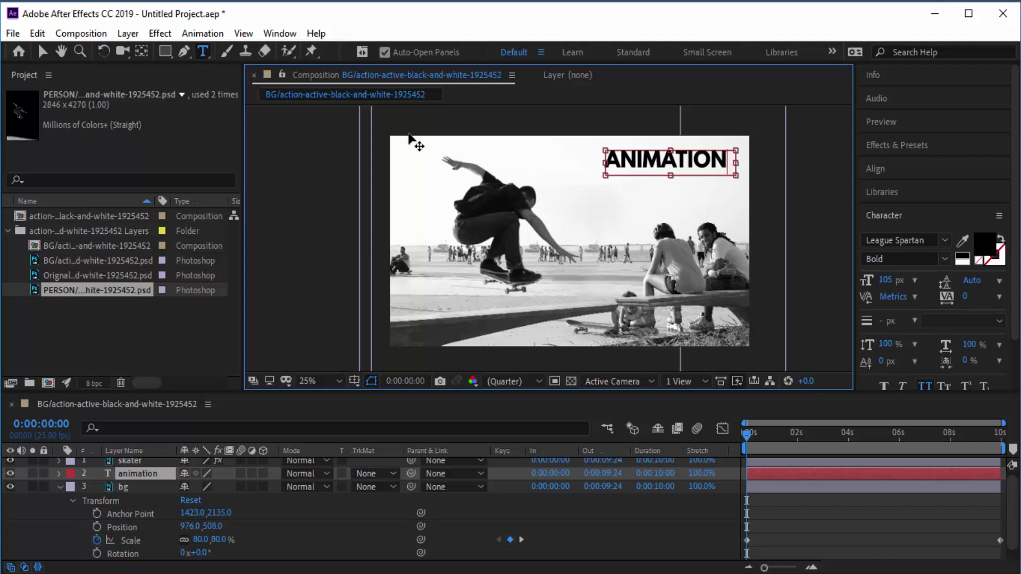
pyautogui.press('Delete')
# Step: Export the composition by adding it to the Adobe Media Encoder queue
pyautogui.click(12, 34)
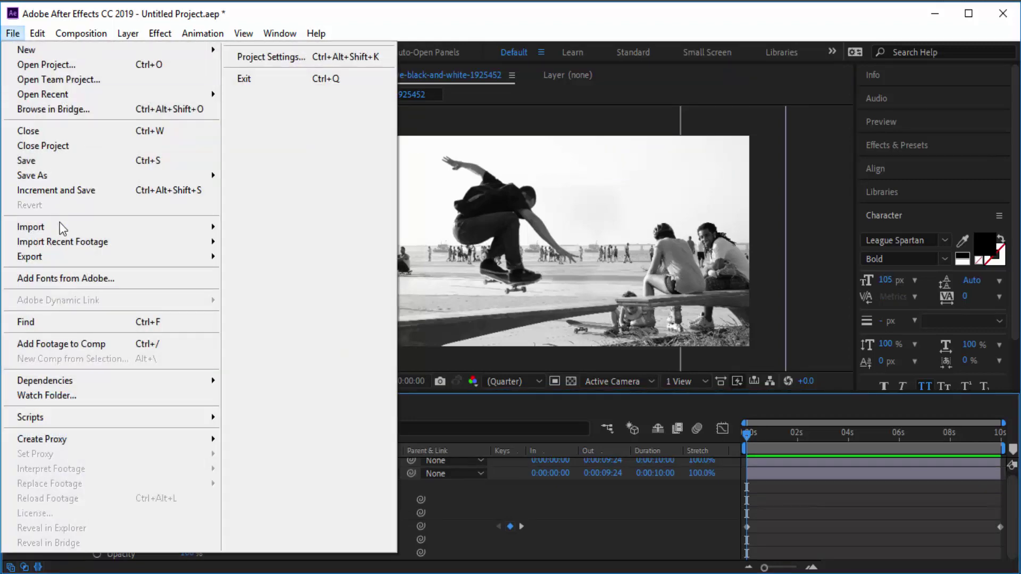
pyautogui.moveTo(68, 261)
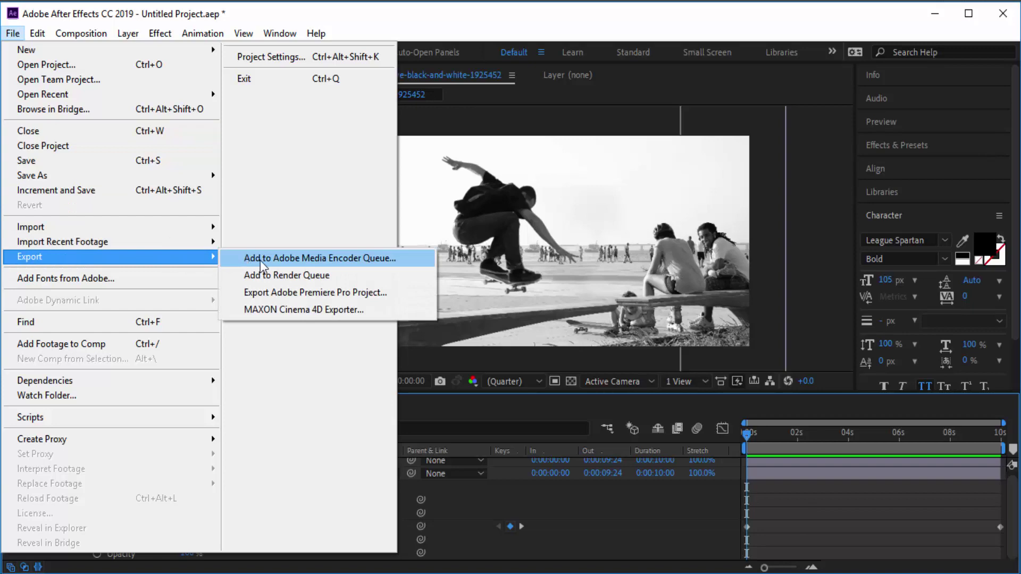
pyautogui.click(262, 261)
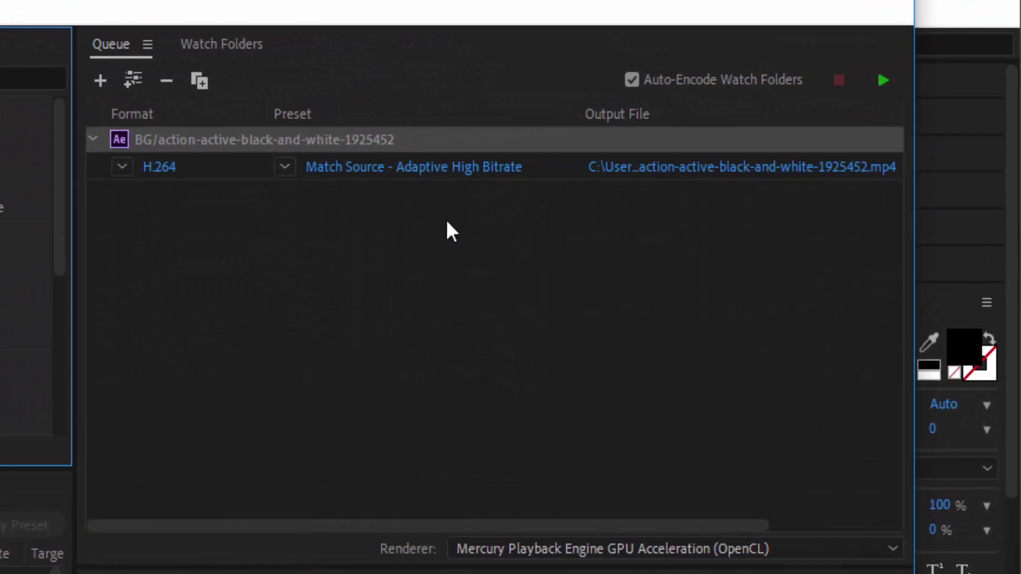
# Step: Examine the available presets and formats in the queued item's export settings, and close them without changes
pyautogui.click(433, 171)
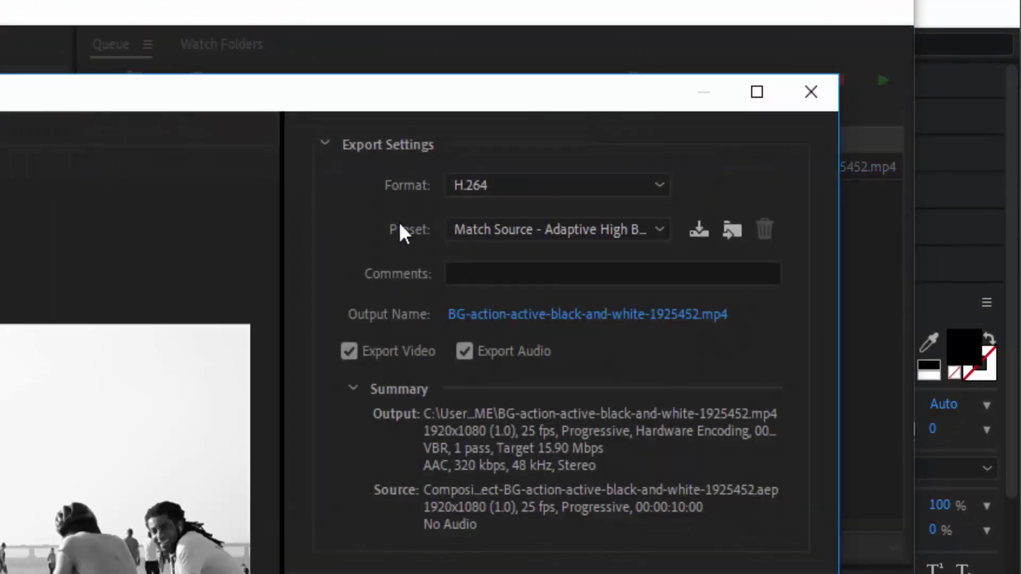
pyautogui.click(659, 229)
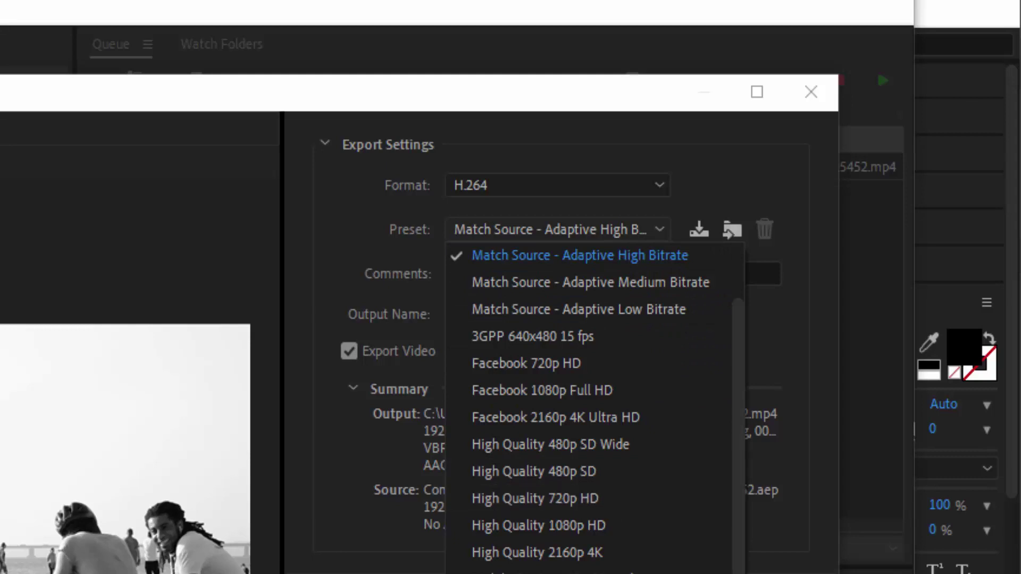
pyautogui.click(789, 335)
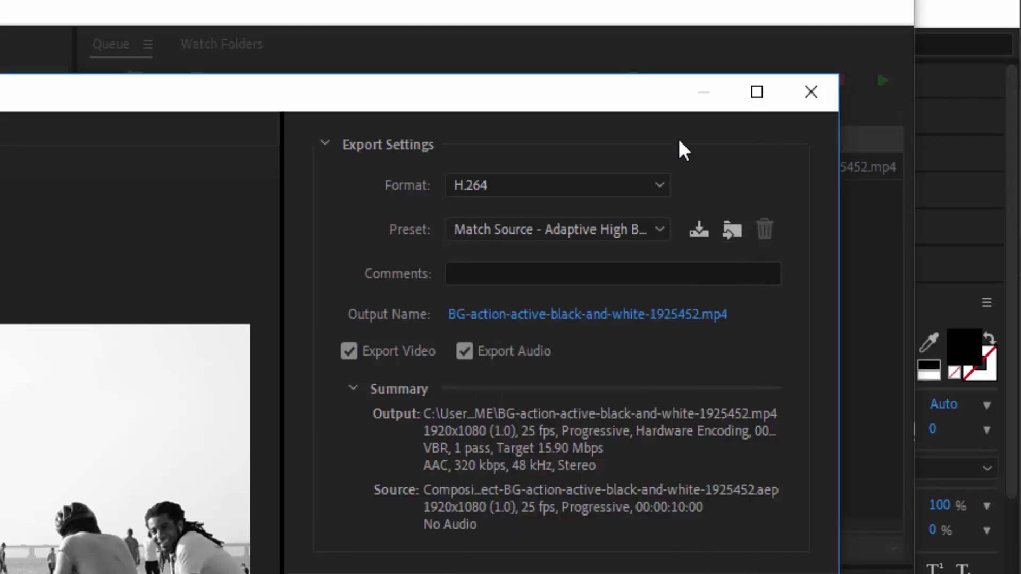
pyautogui.click(662, 185)
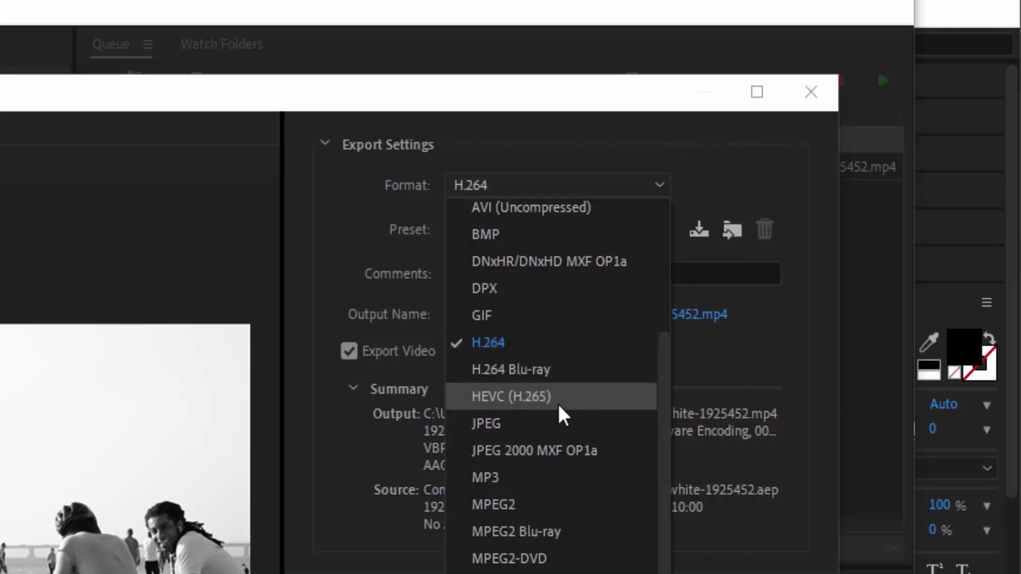
pyautogui.click(758, 156)
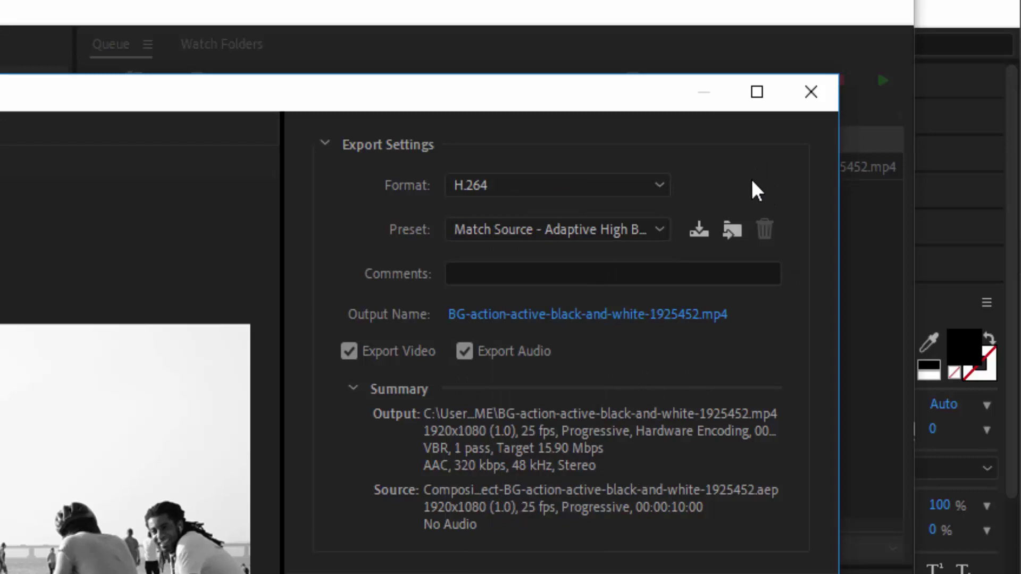
pyautogui.click(812, 94)
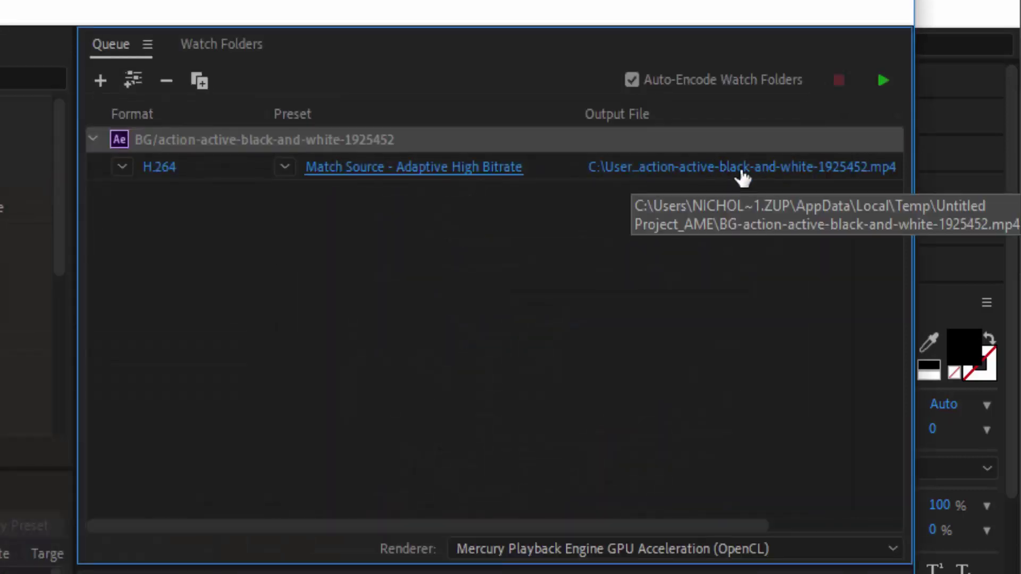